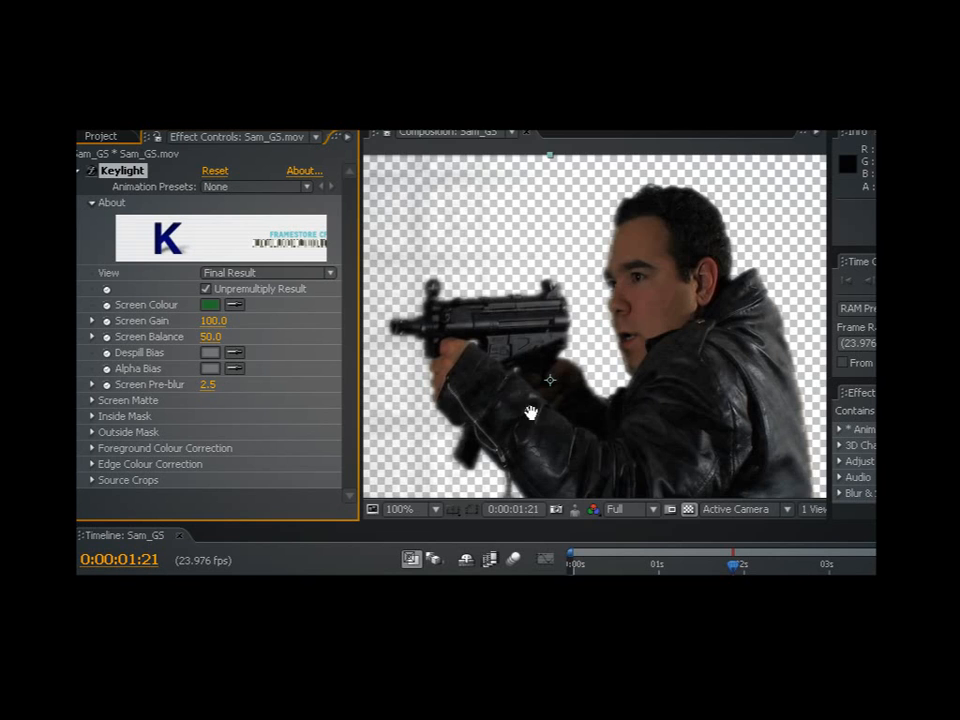
drag(536, 403, 538, 316)
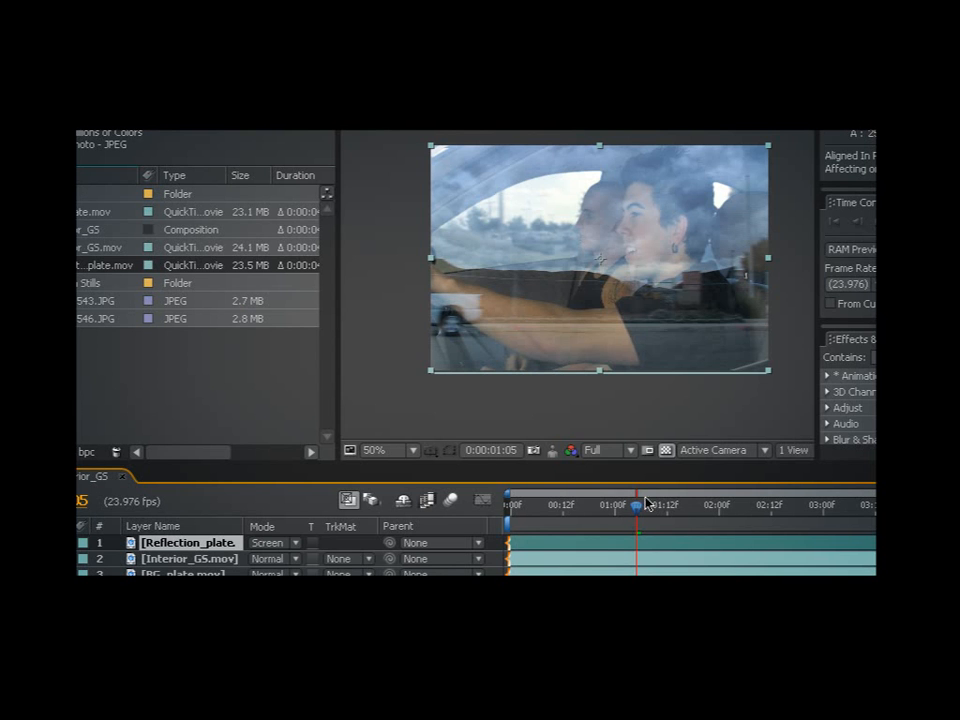
drag(645, 503, 563, 506)
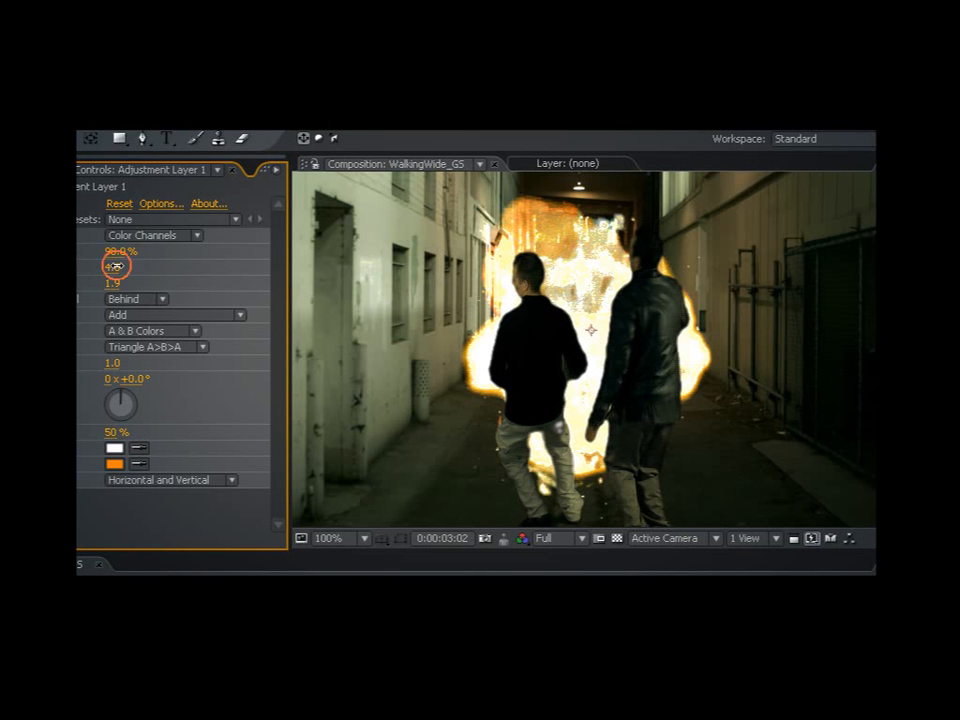
mouse_move(116, 266)
mouse_down()
mouse_move(182, 265)
mouse_move(113, 266)
mouse_up()
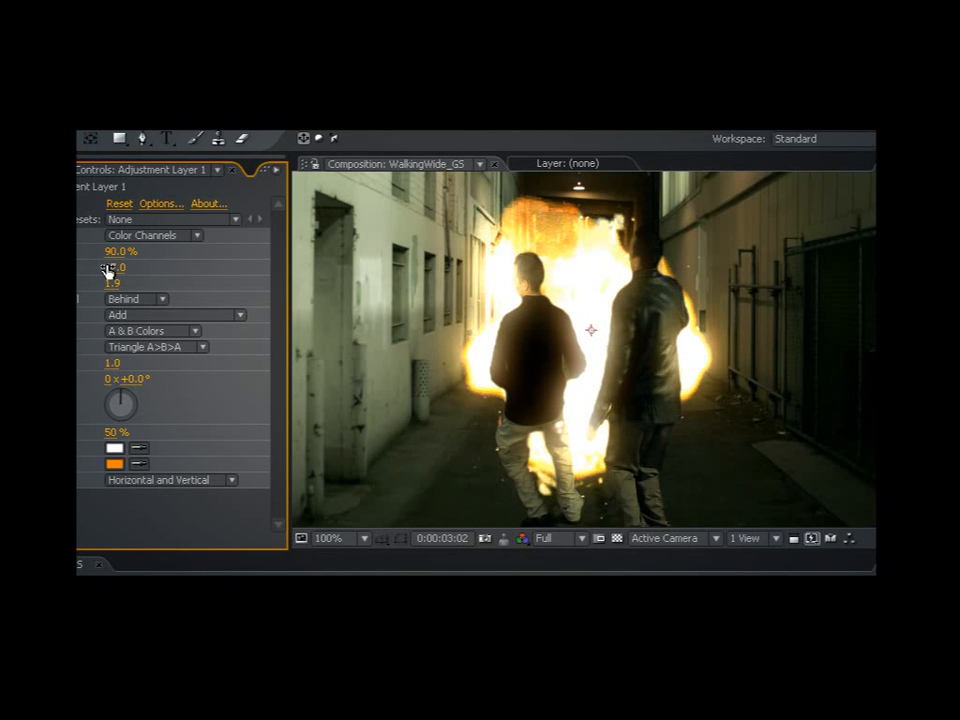
drag(107, 268, 129, 279)
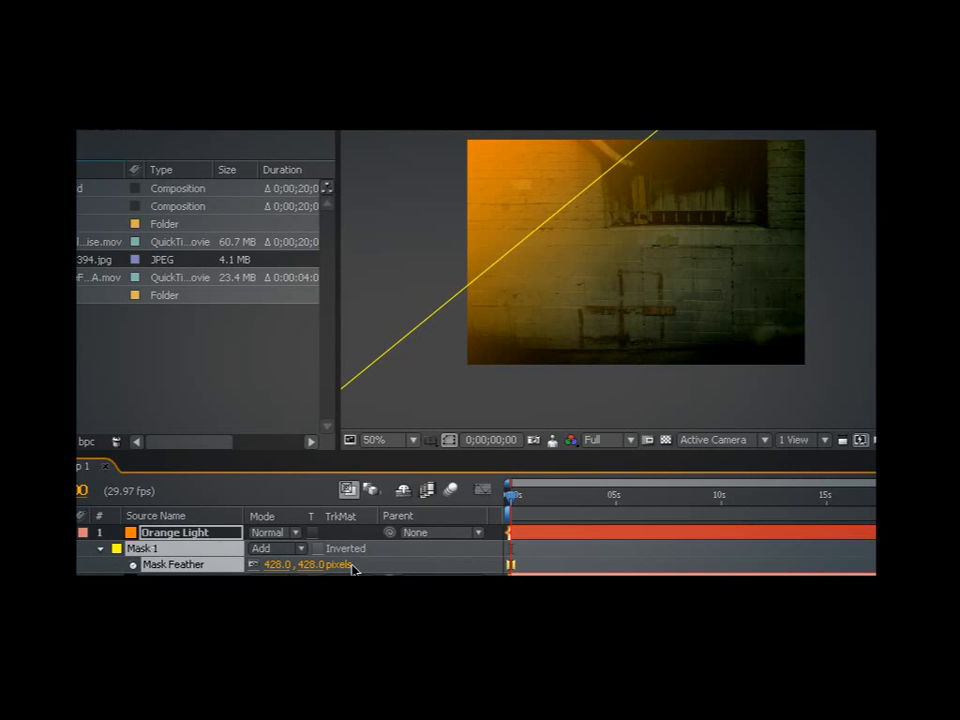
click(270, 532)
click(312, 437)
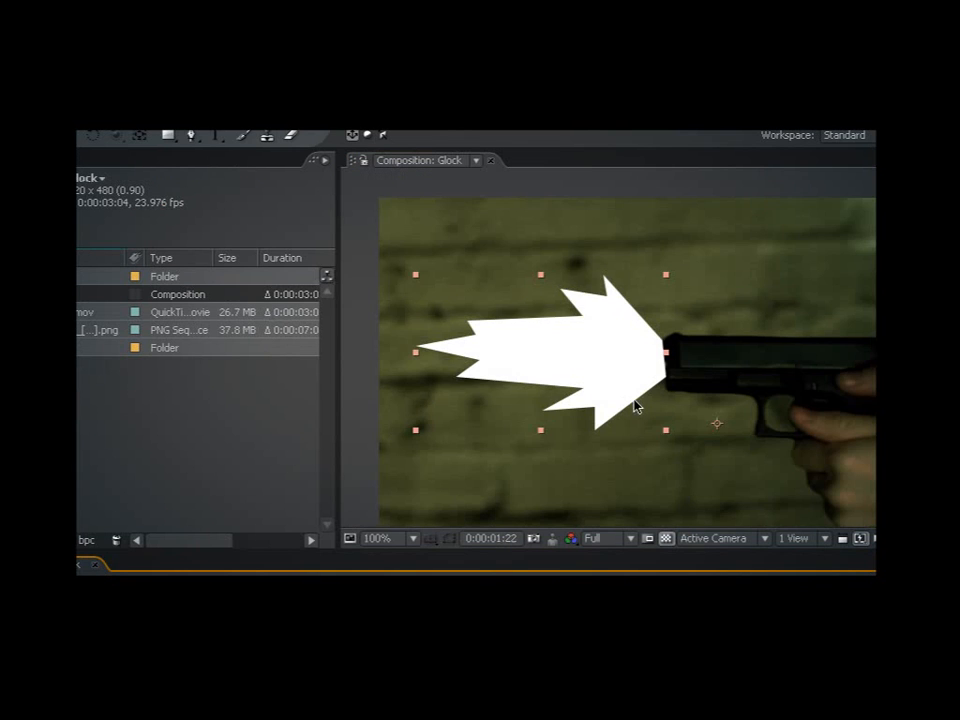
scroll(632, 403, down, 2)
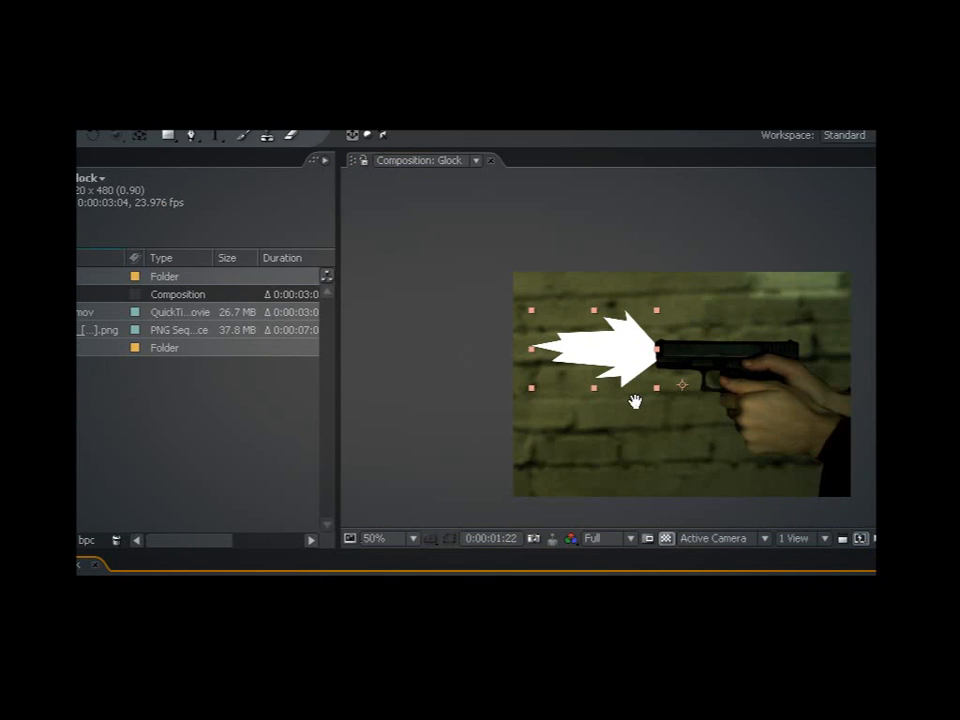
scroll(530, 366, up, 2)
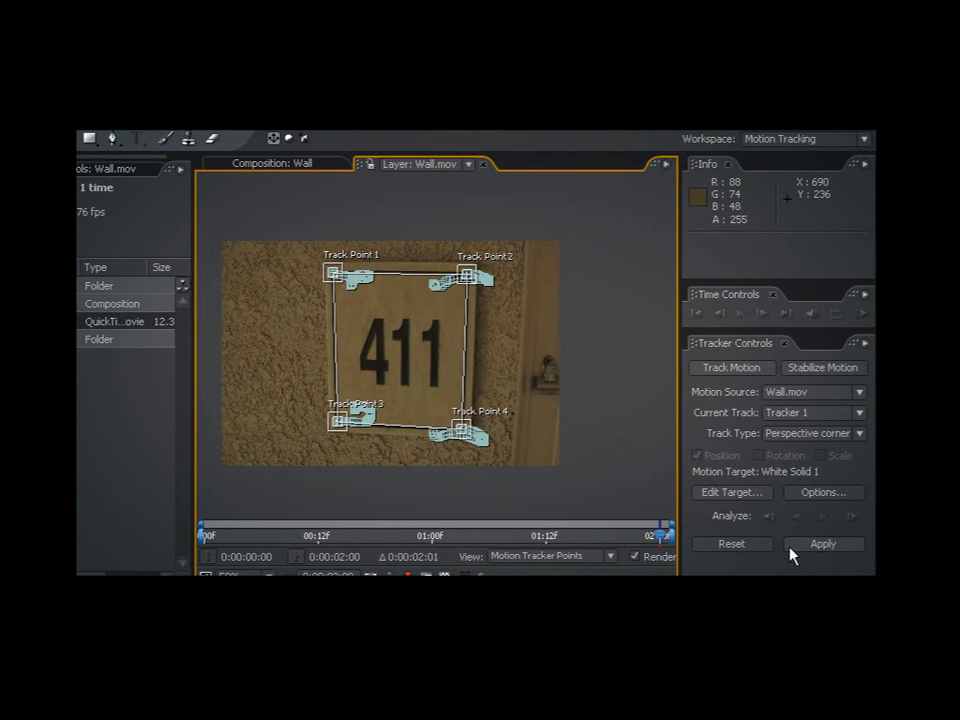
click(810, 544)
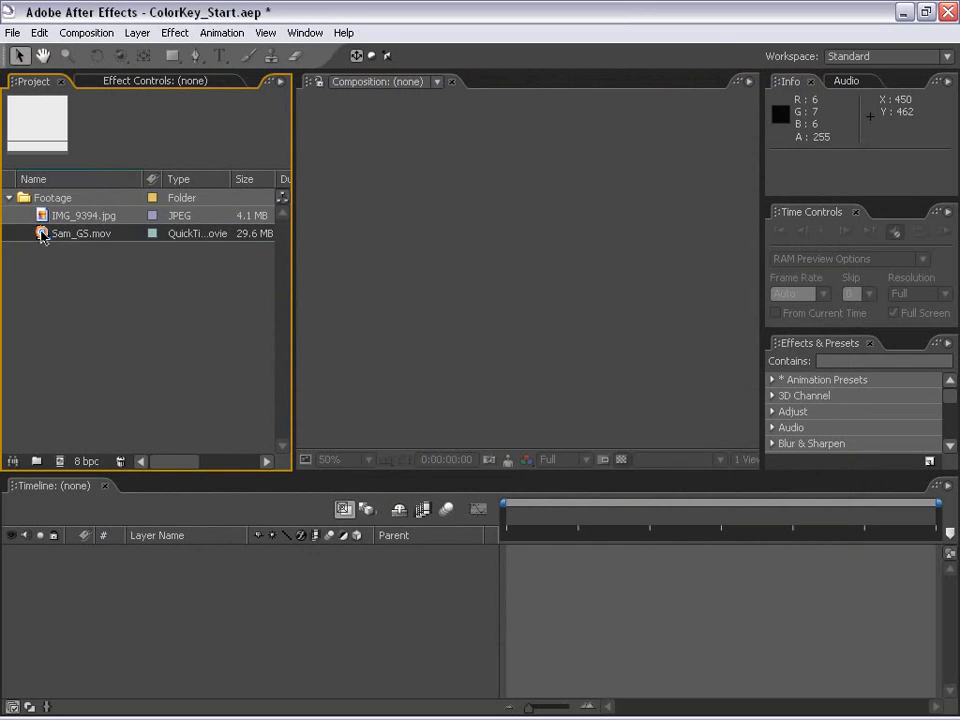
Step: Preview the Sam_GS.mov green-screen footage in its own player window, scrub partway through it, and close the preview
double_click(42, 235)
drag(64, 504, 265, 504)
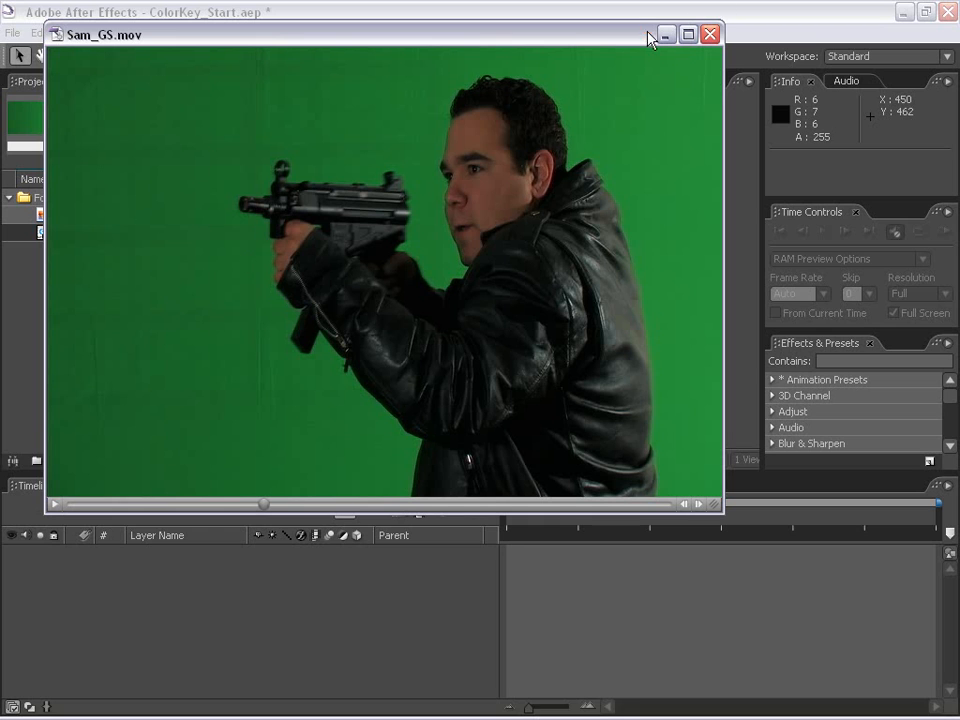
drag(649, 34, 644, 102)
click(705, 103)
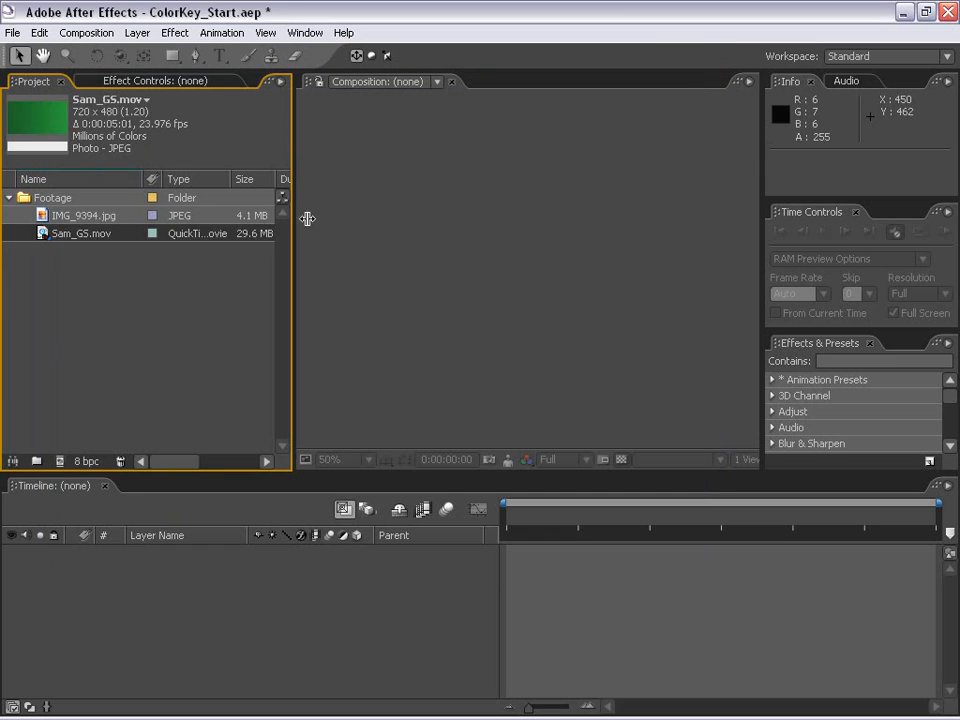
Step: Create a new composition from the Sam_GS.mov footage
click(49, 315)
click(39, 285)
drag(41, 234, 480, 283)
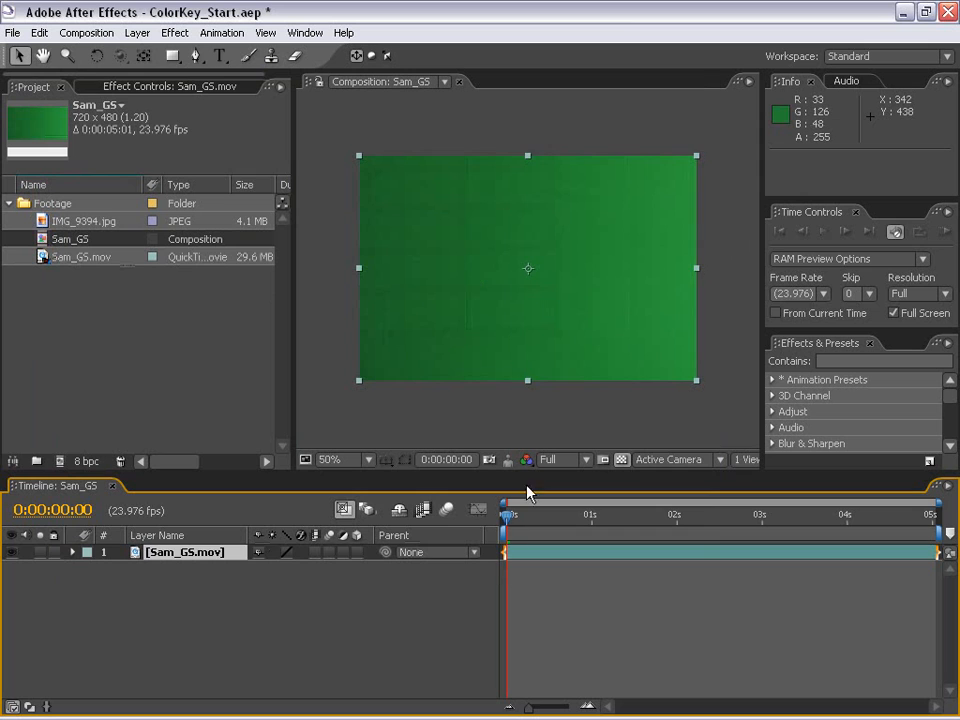
Step: Scrub through the composition to 0:00:03:19 and examine the actor and the green background up close
drag(529, 525, 684, 548)
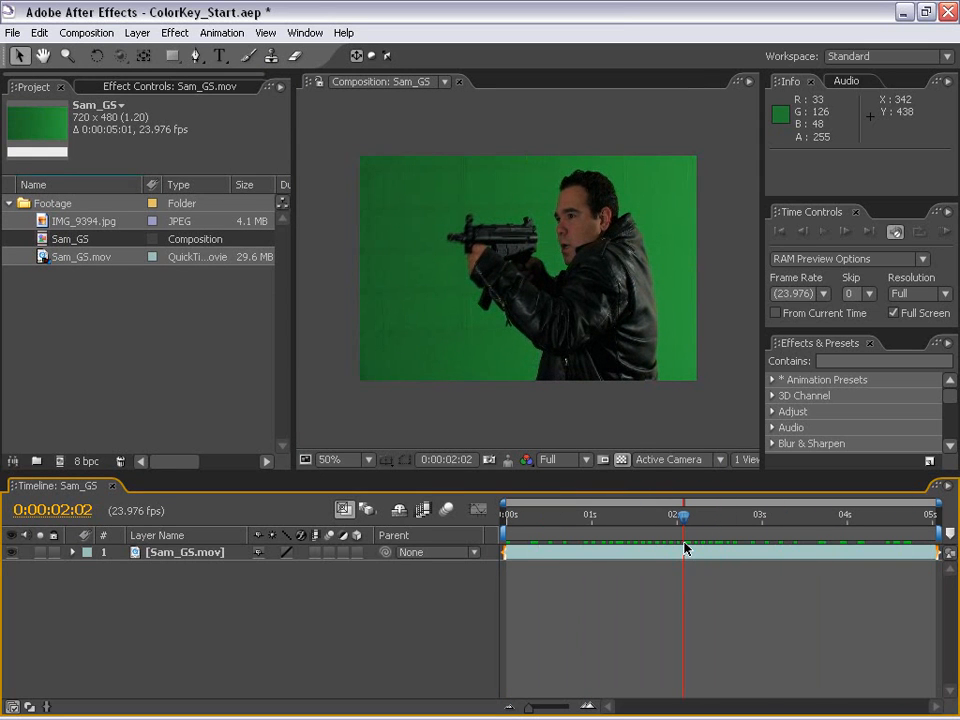
scroll(623, 420, up, 1)
drag(632, 303, 572, 324)
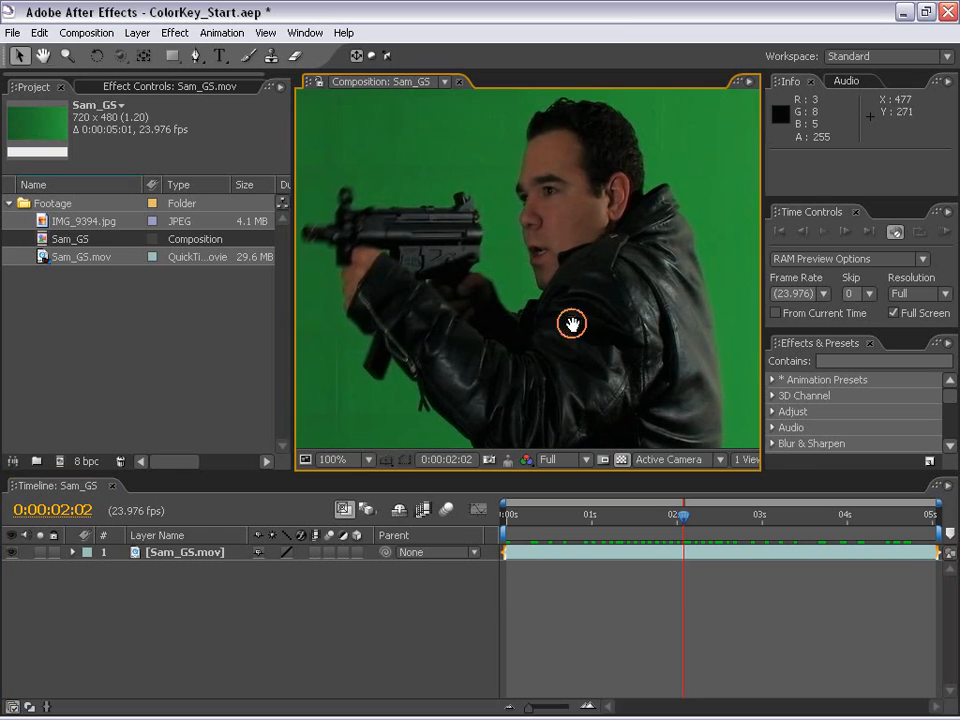
scroll(570, 332, down, 1)
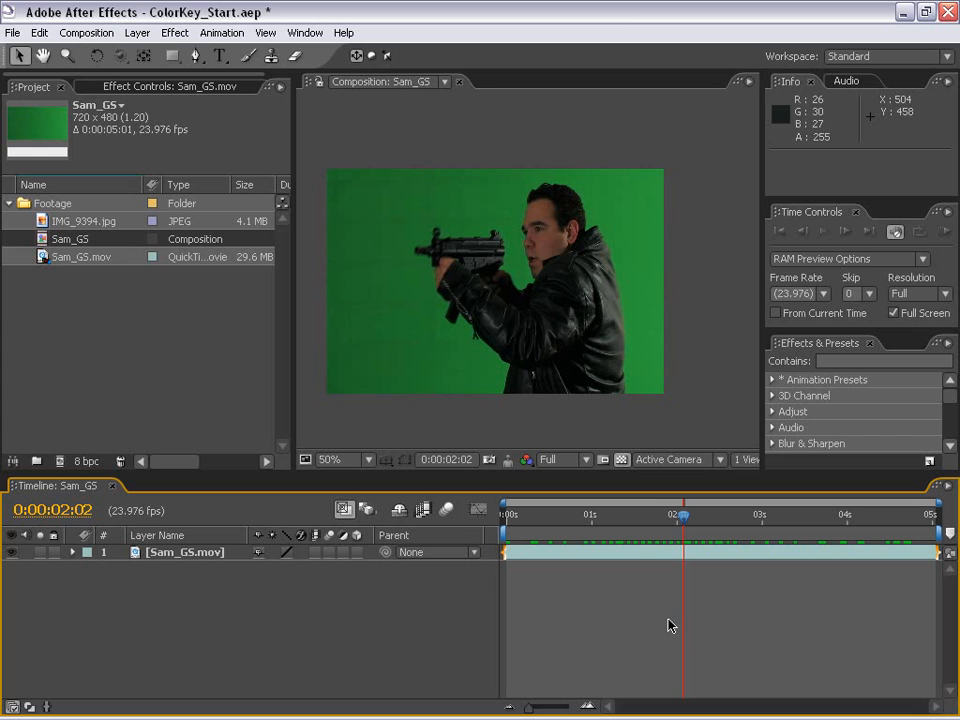
click(504, 321)
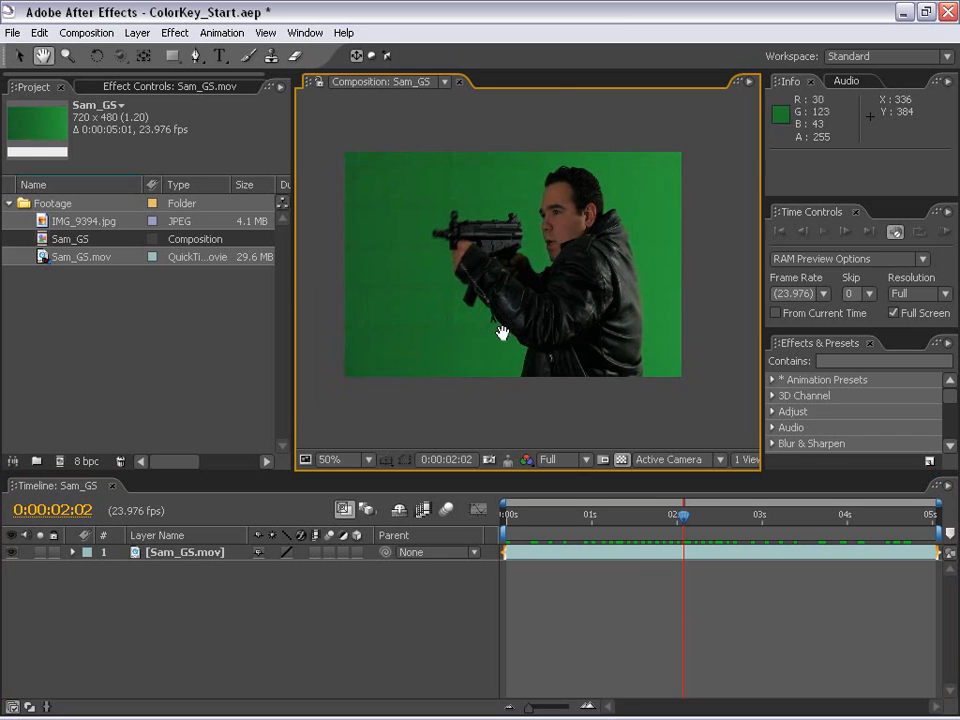
scroll(553, 270, up, 1)
scroll(551, 375, down, 1)
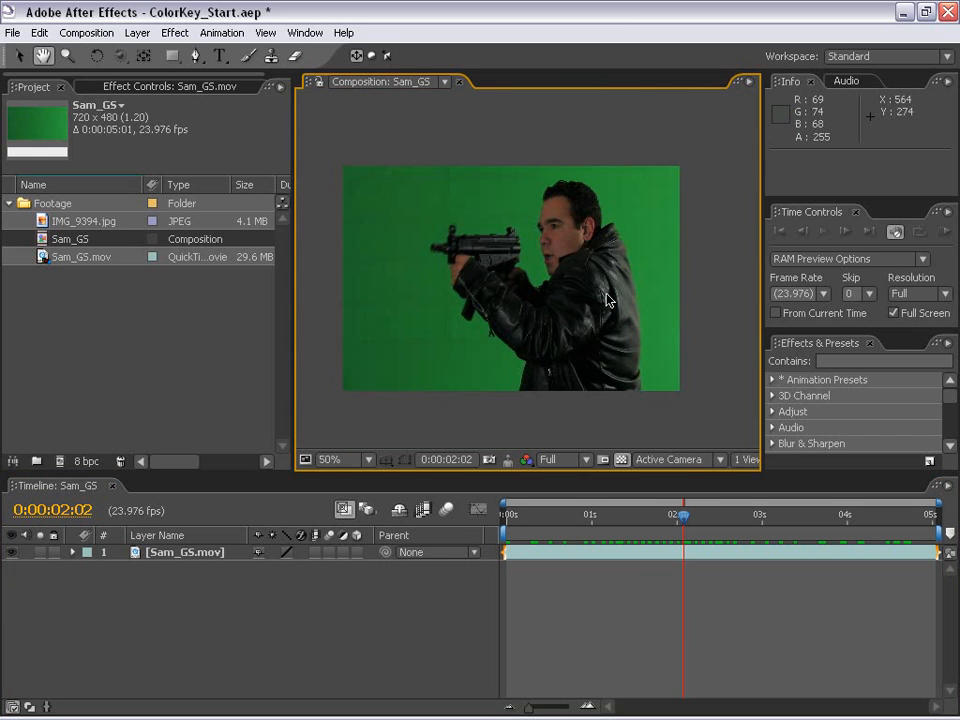
drag(683, 515, 831, 518)
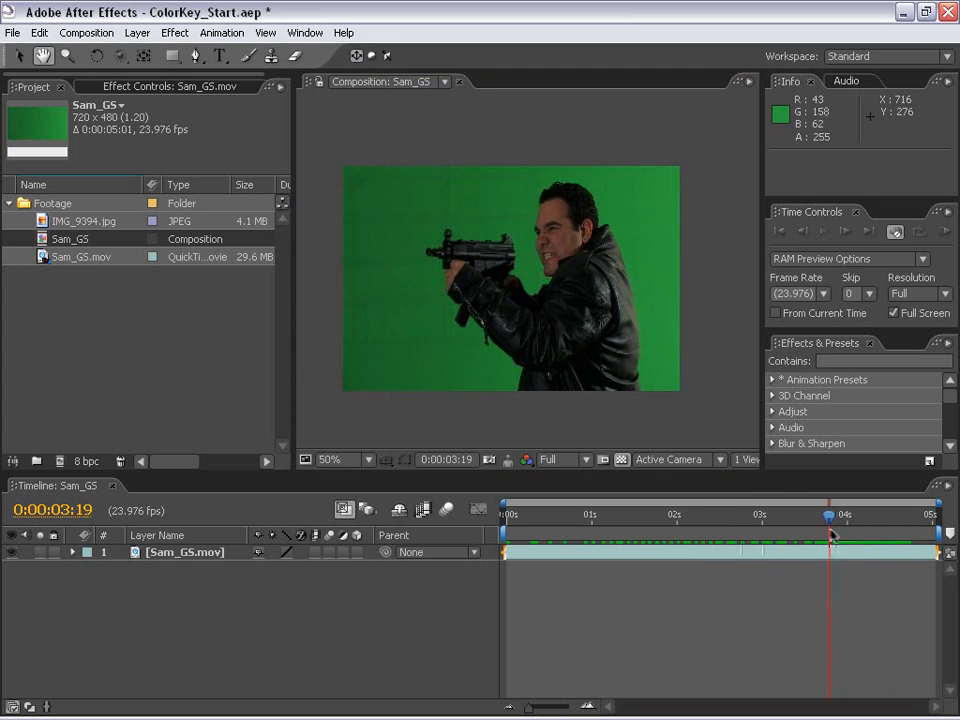
click(720, 561)
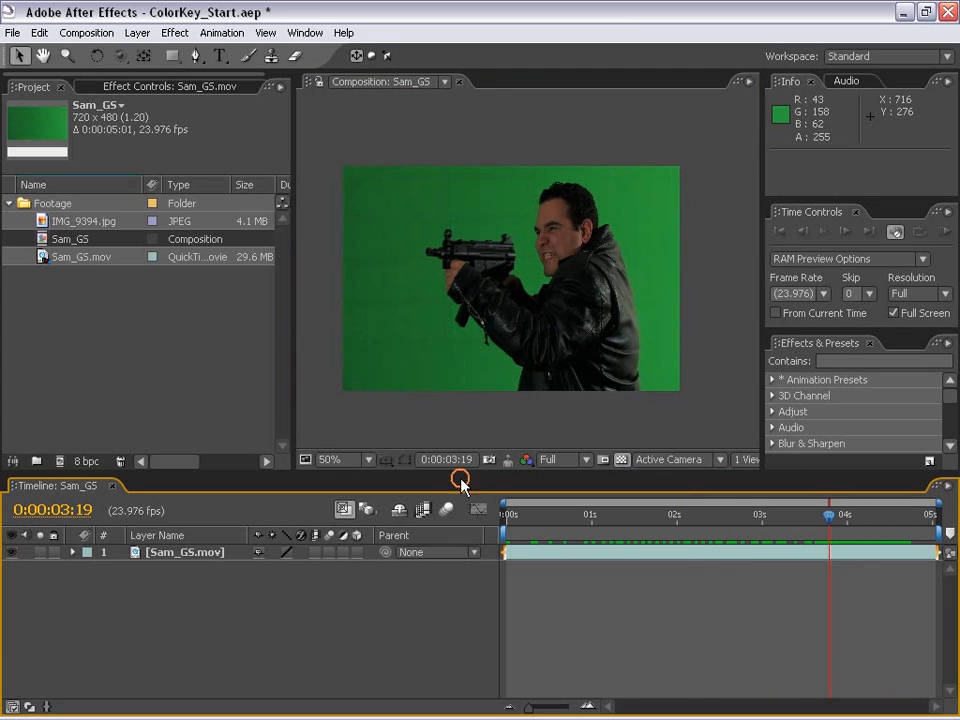
Step: Apply the Keylight keying effect to the Sam_GS.mov layer
click(388, 236)
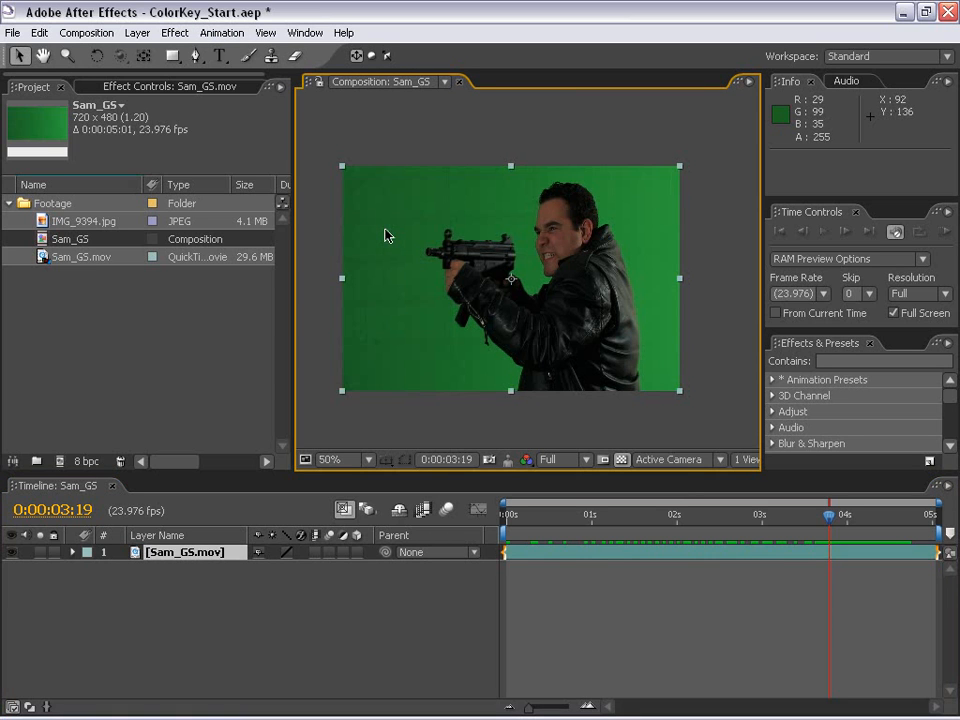
click(175, 33)
click(222, 269)
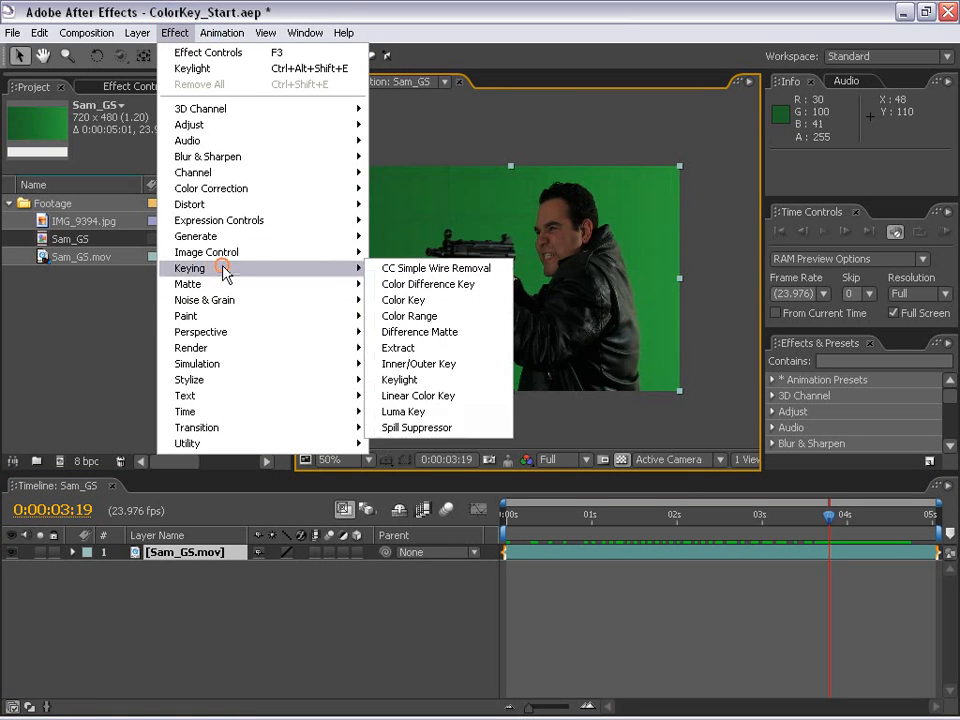
click(452, 379)
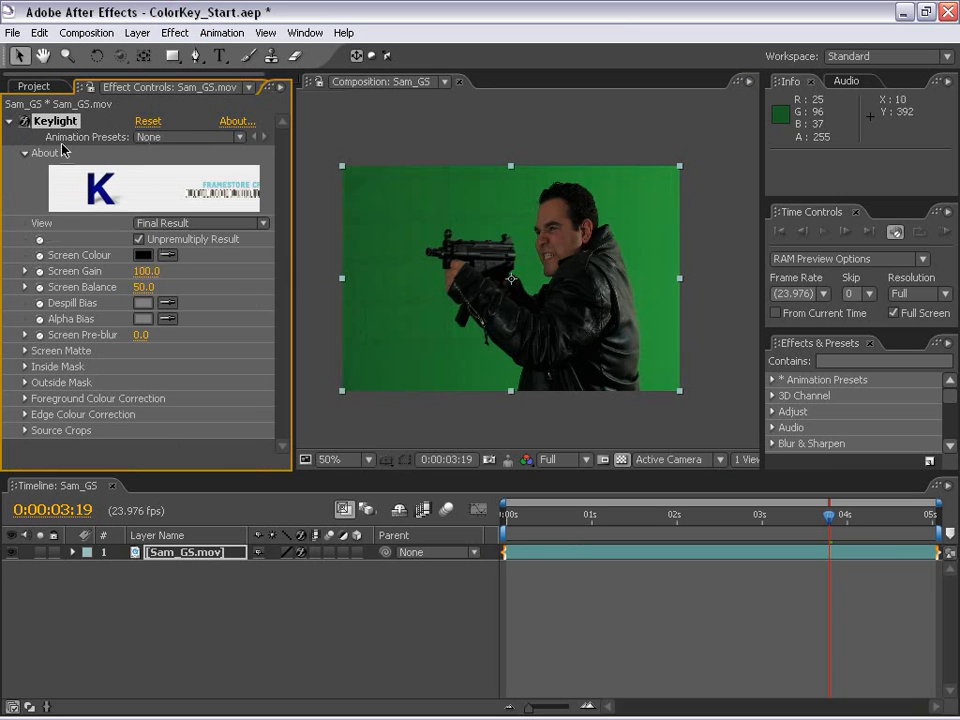
Step: Sample the green background between the gun and the actor's face as Keylight's Screen Colour
click(167, 255)
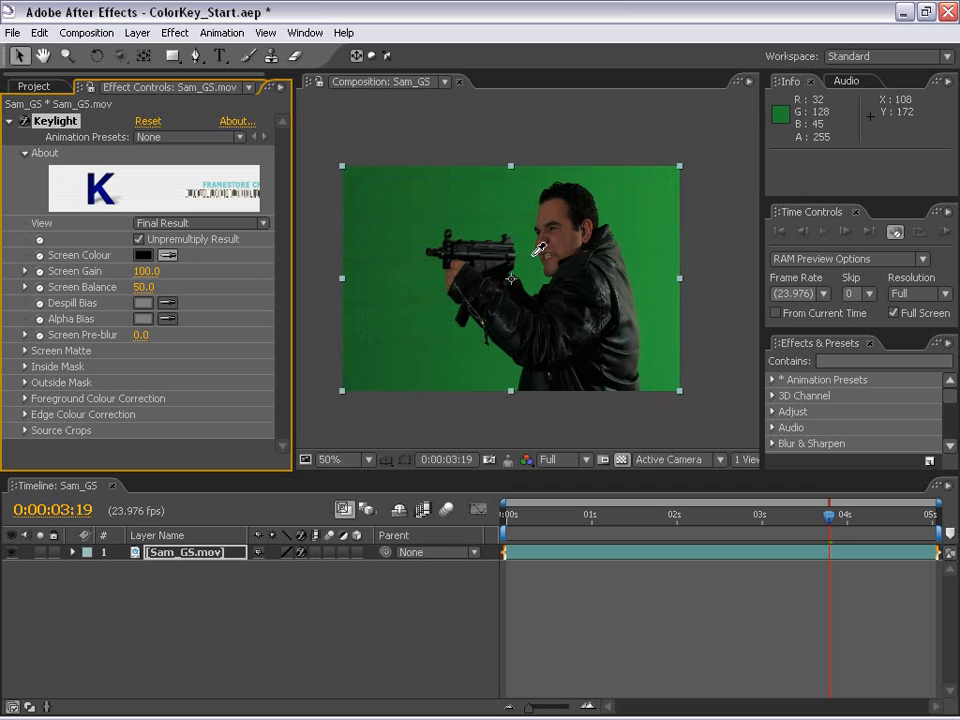
click(520, 216)
scroll(514, 304, up, 1)
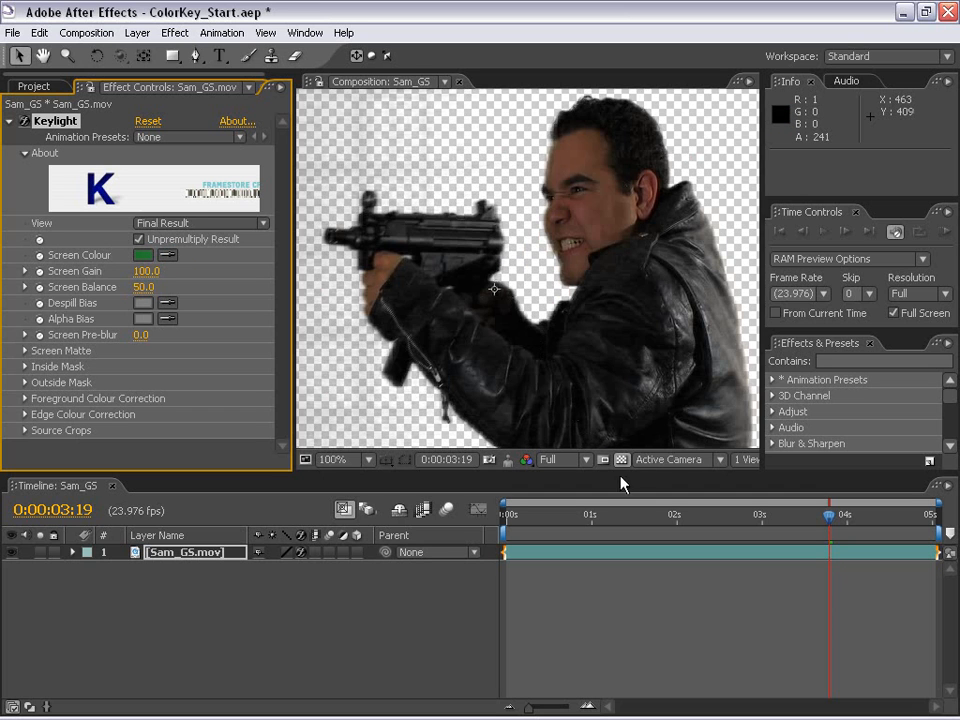
Step: Toggle the transparency grid off and on to compare the keyed actor over black and over transparency
click(623, 459)
click(623, 459)
click(623, 459)
click(623, 459)
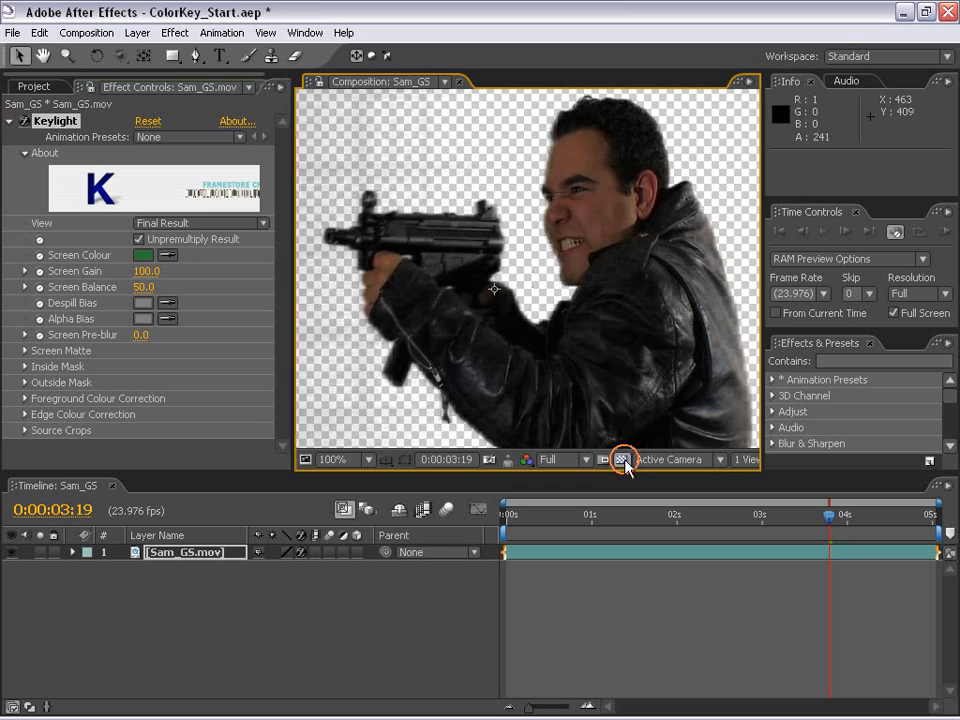
click(623, 459)
scroll(545, 315, down, 1)
drag(536, 321, 538, 305)
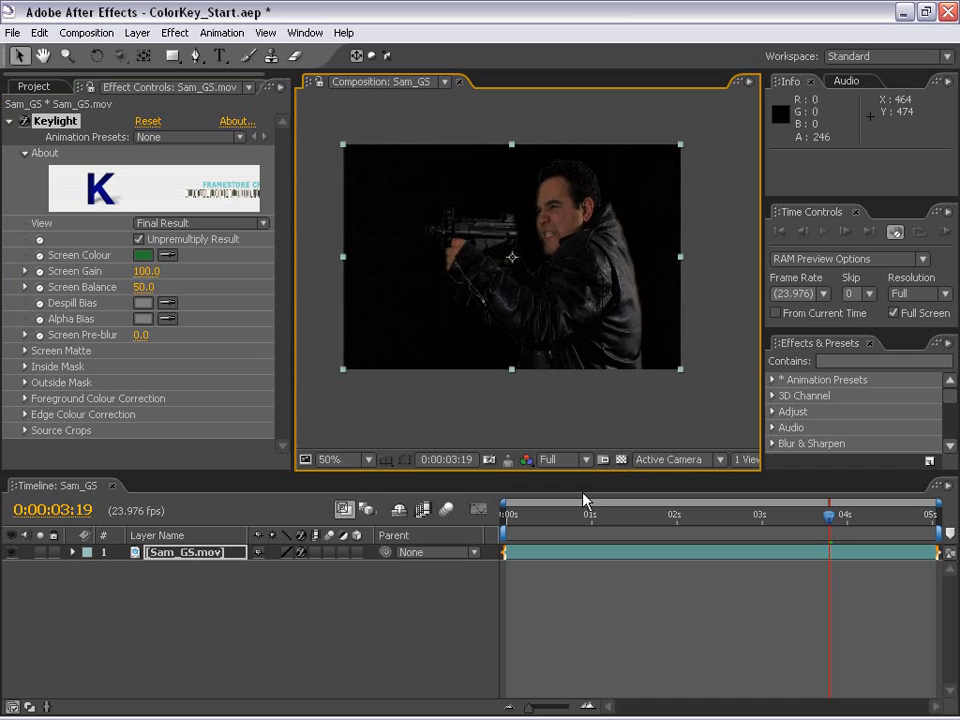
click(620, 459)
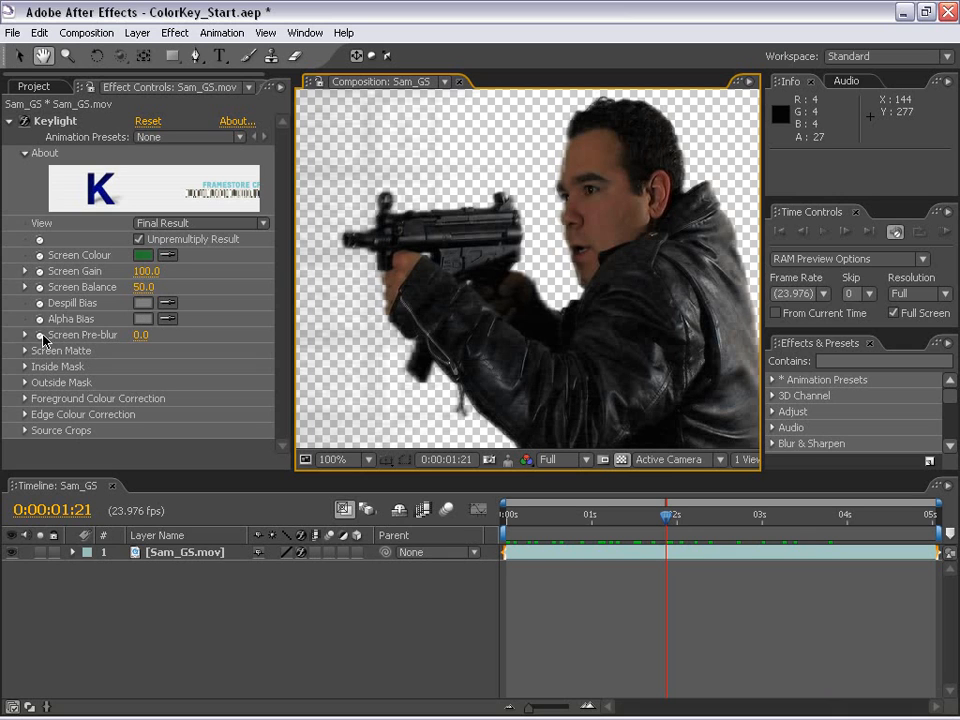
Step: Set Keylight's Screen Pre-blur to 3
click(139, 338)
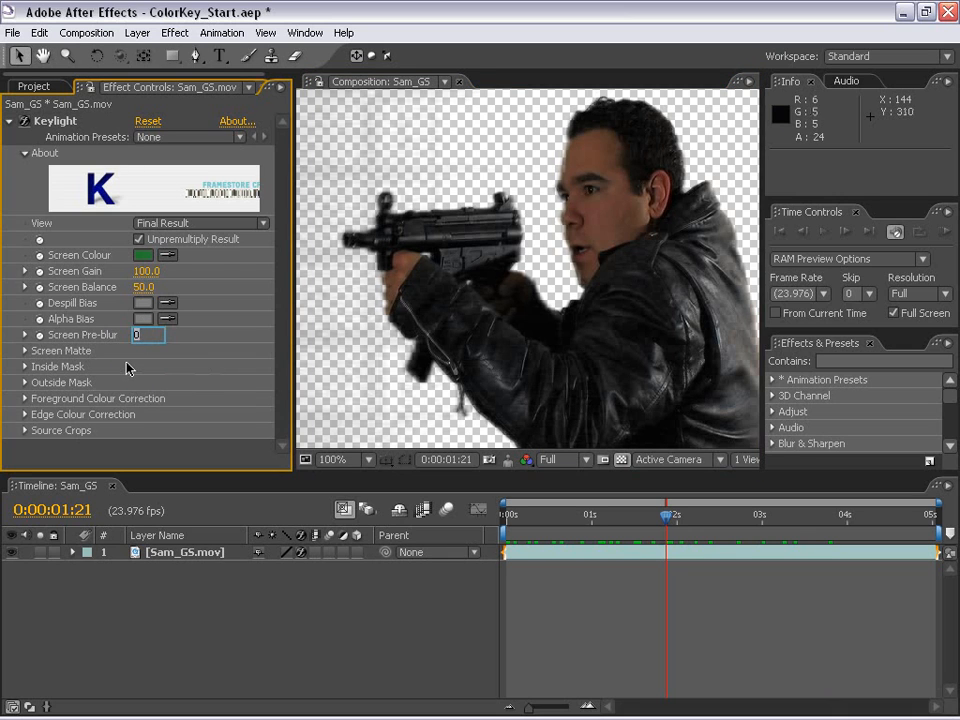
text(3)
key(Return)
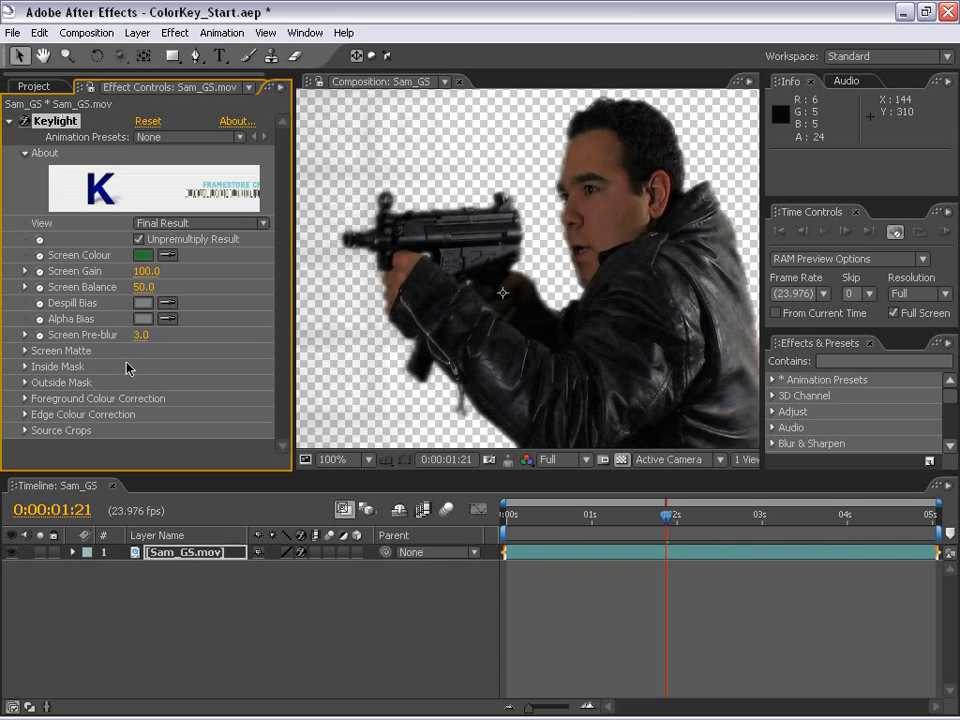
Step: Switch Keylight's view to Screen Matte and inspect the black and white areas of the key
click(180, 223)
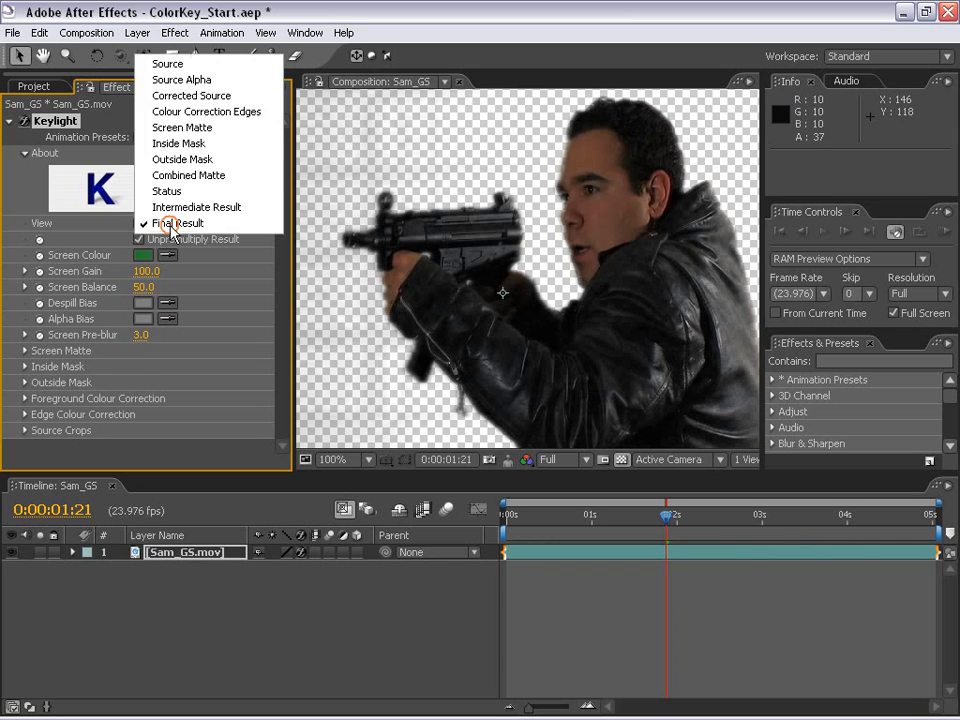
click(178, 128)
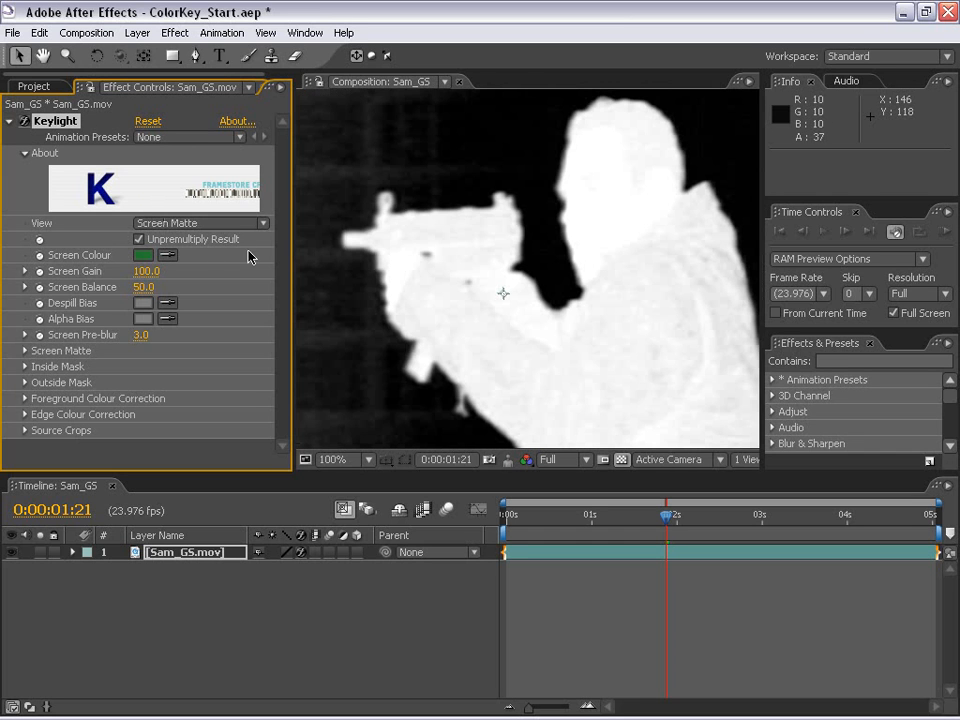
drag(617, 214, 617, 236)
Step: Set Keylight's Screen Pre-blur to 2.5
drag(141, 334, 116, 330)
click(141, 336)
text(2.5)
key(Return)
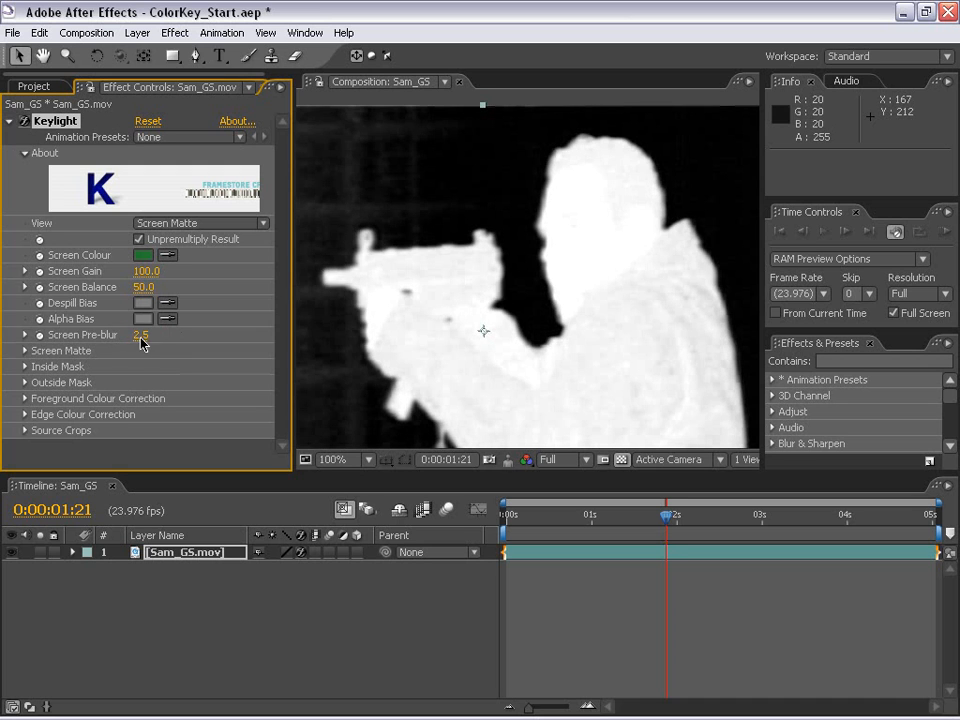
Step: Return Keylight's view to Final Result and inspect the keyed actor's gun, arms and jacket
click(161, 222)
click(199, 328)
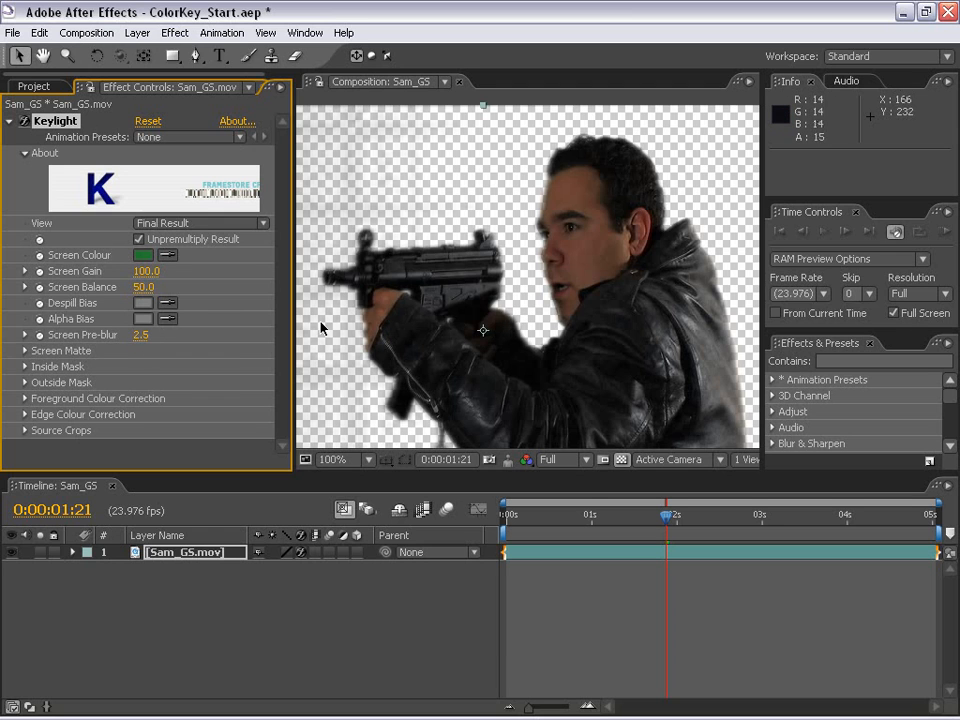
drag(462, 367, 474, 266)
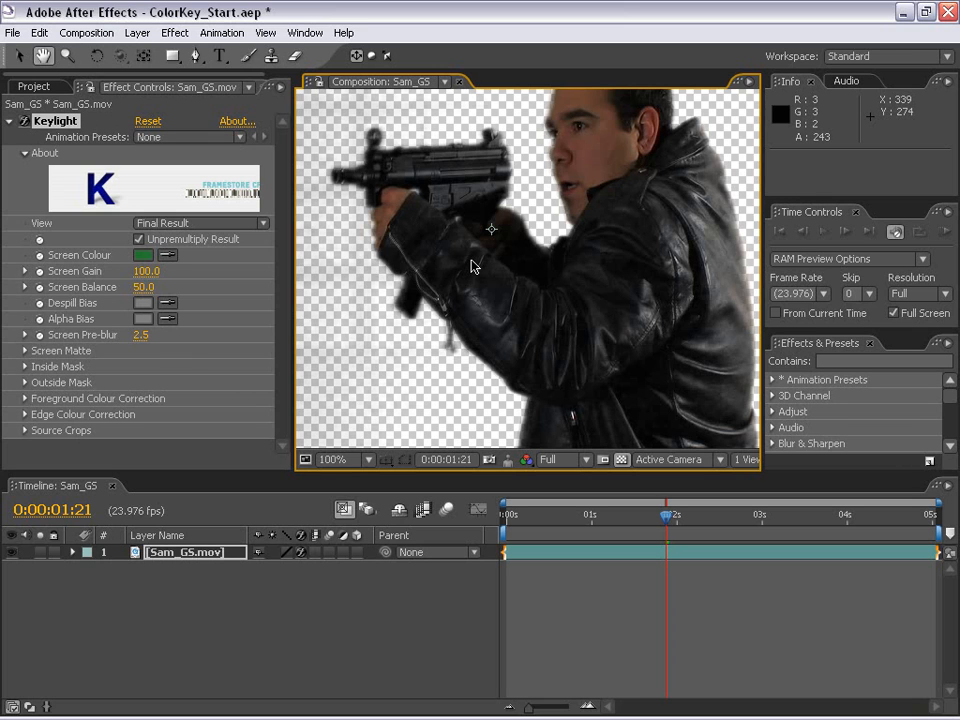
Step: Expand Keylight's Screen Matte settings and switch the effect's view to Screen Matte
click(24, 351)
click(287, 418)
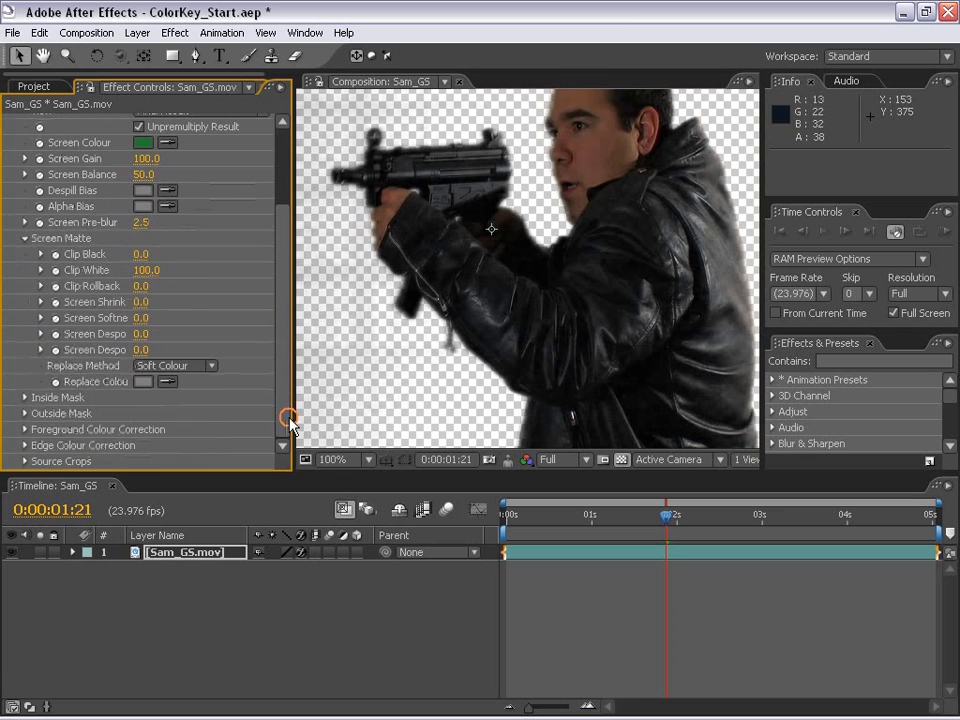
drag(279, 336, 280, 291)
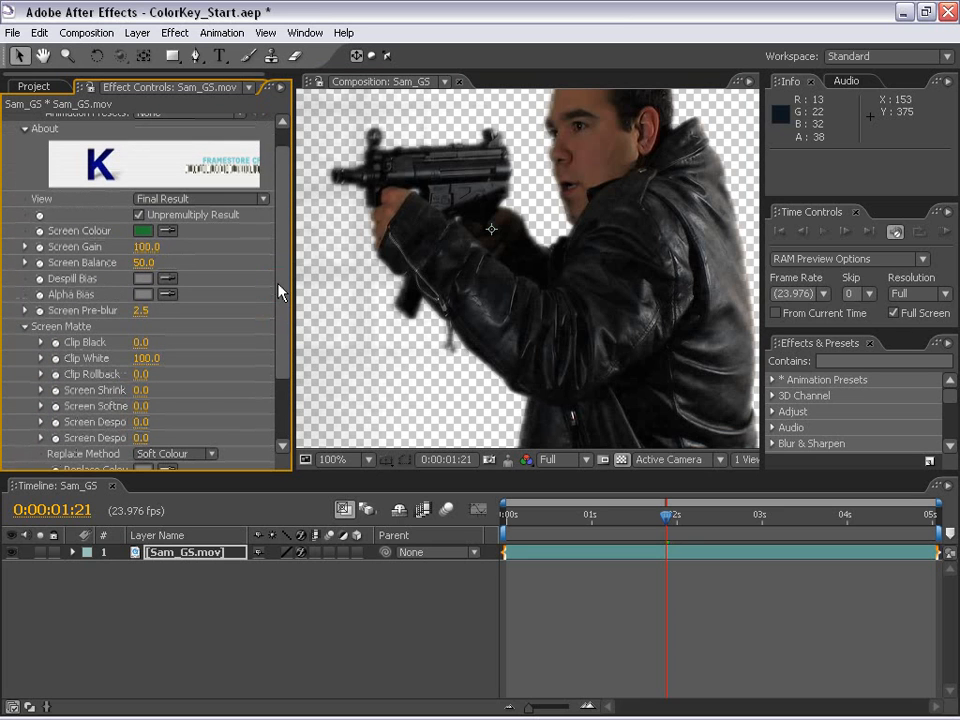
click(152, 207)
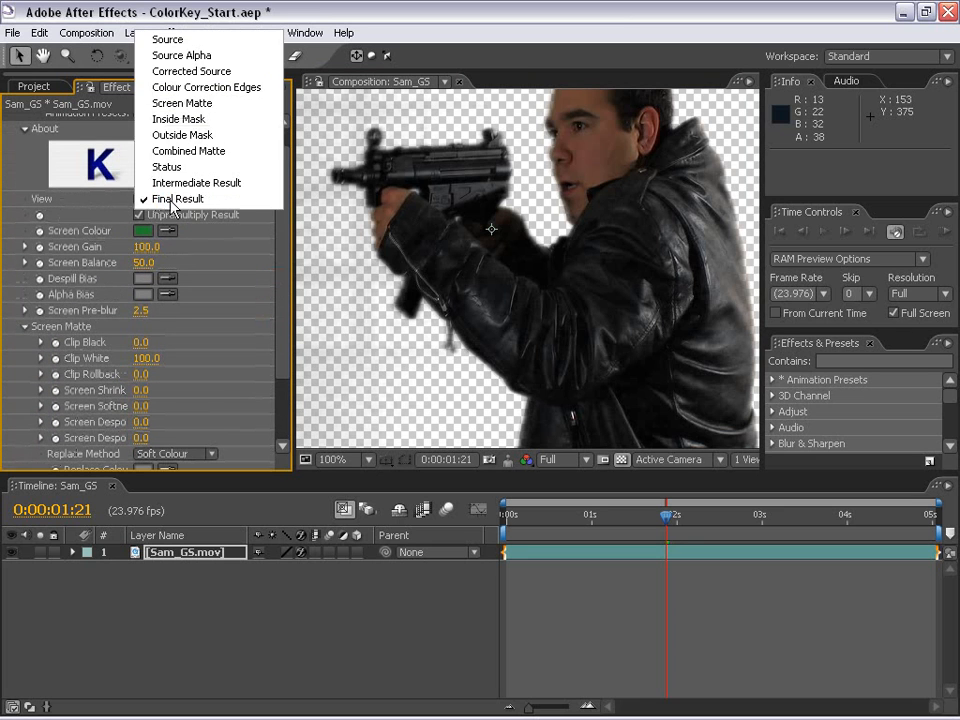
click(187, 100)
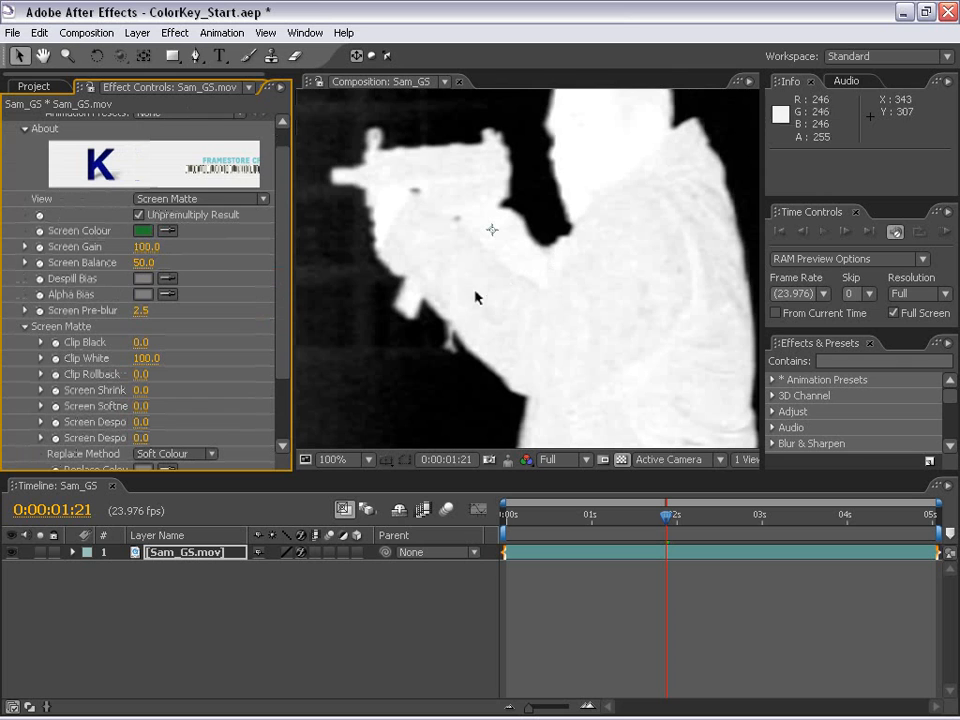
Step: Inspect the grey areas of the matte around the actor and raise Clip Black to 34
key(h)
drag(418, 182, 447, 285)
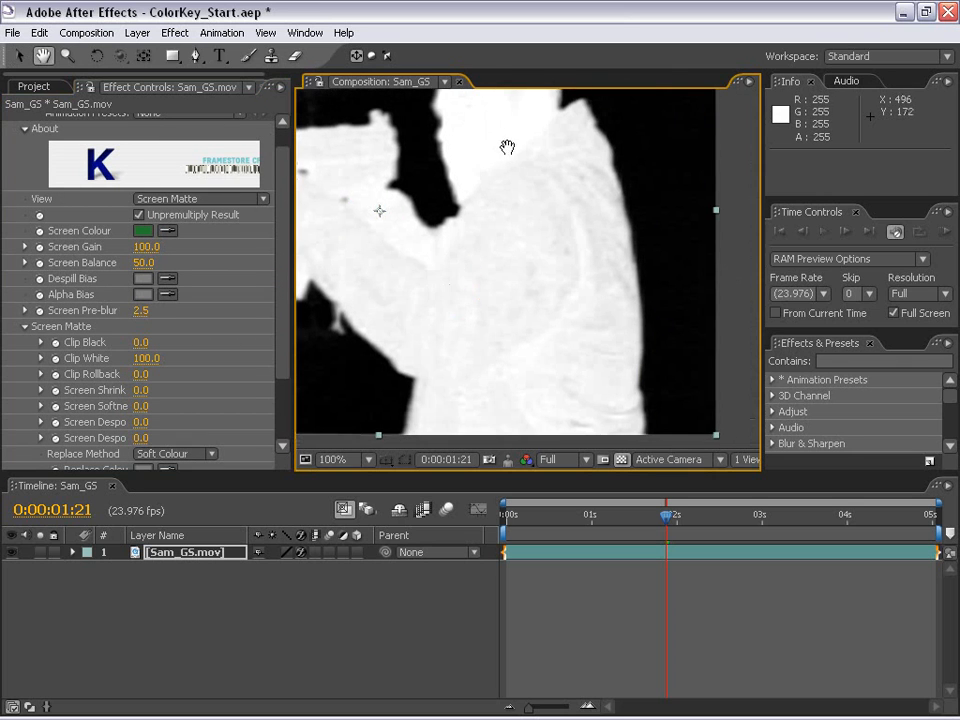
drag(500, 147, 535, 289)
drag(653, 245, 353, 258)
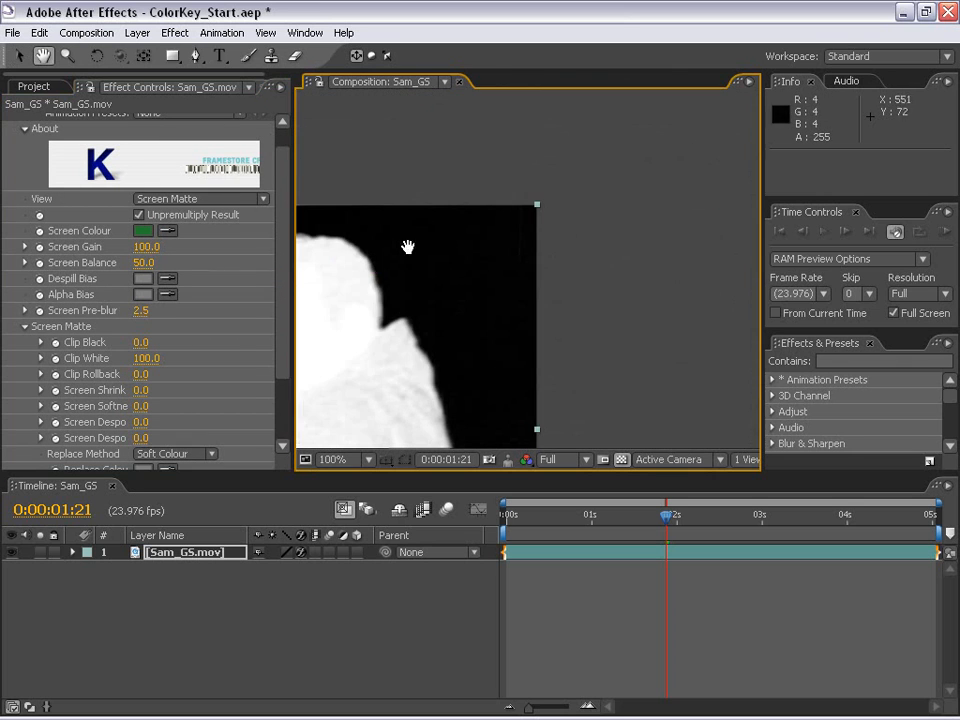
drag(340, 370, 575, 278)
drag(330, 311, 527, 212)
drag(521, 144, 532, 212)
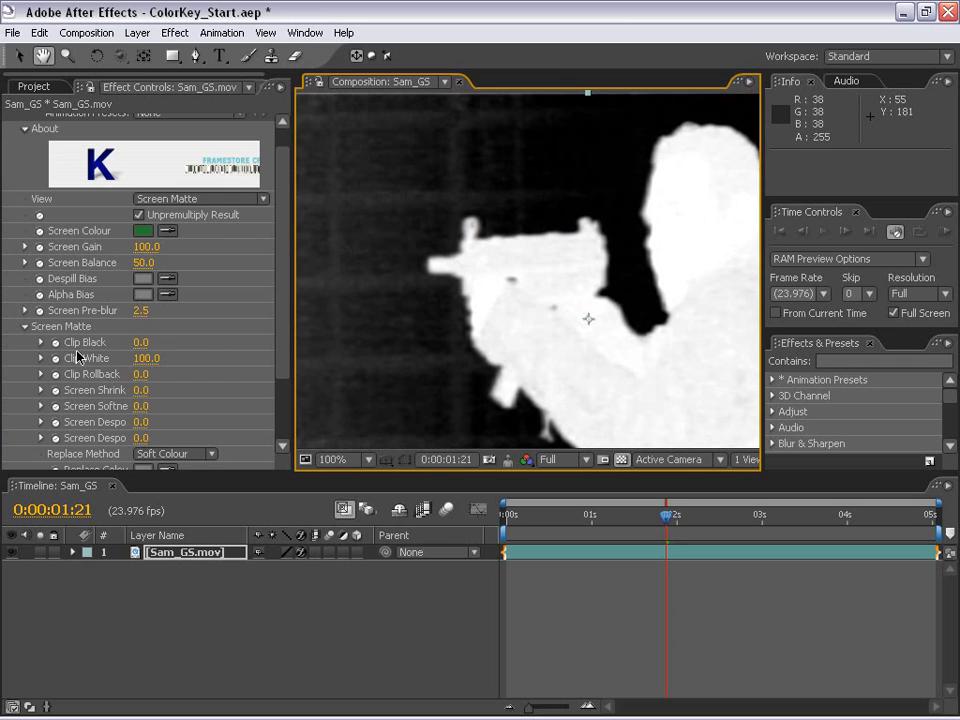
drag(138, 346, 148, 342)
drag(435, 258, 540, 312)
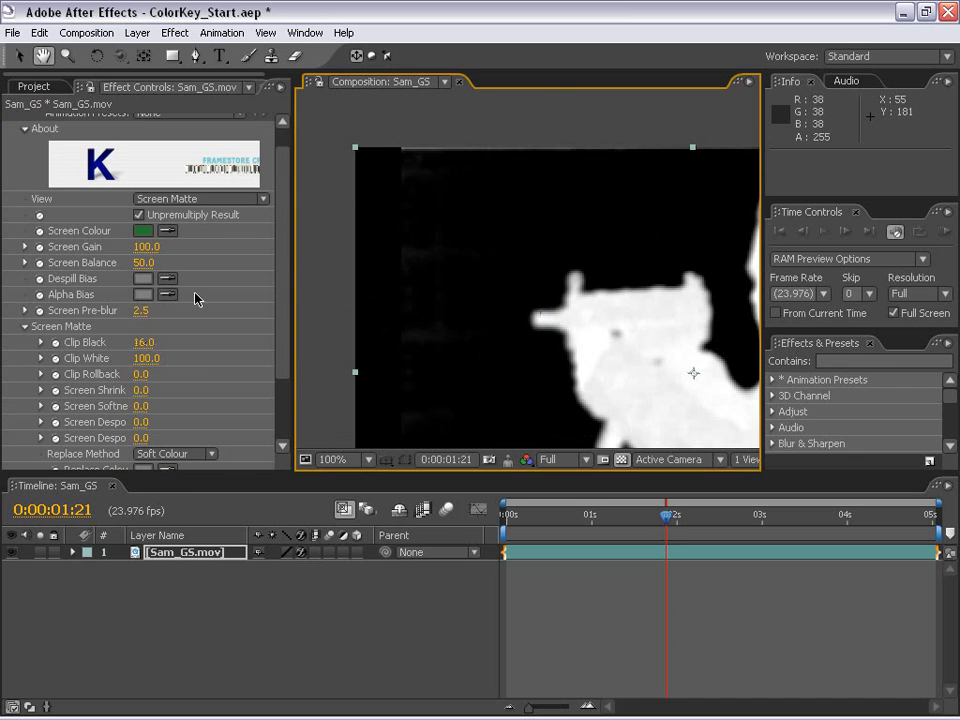
drag(149, 342, 163, 341)
click(506, 369)
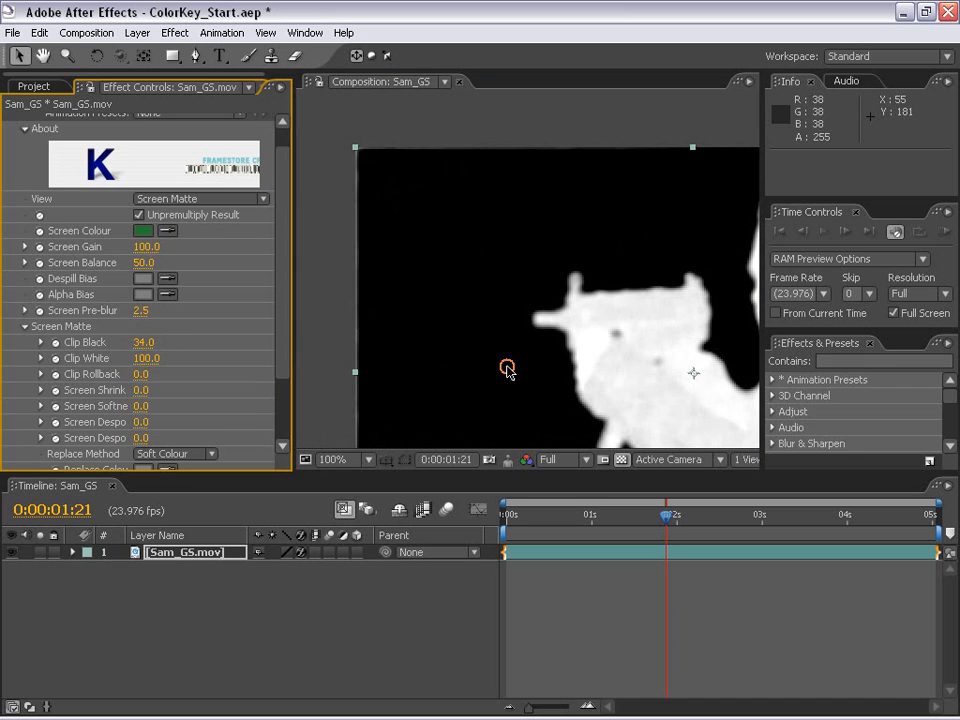
Step: Set Keylight's Clip Black to 35 and Clip White to 75 in the Screen Matte settings
key(space)
drag(716, 440, 514, 321)
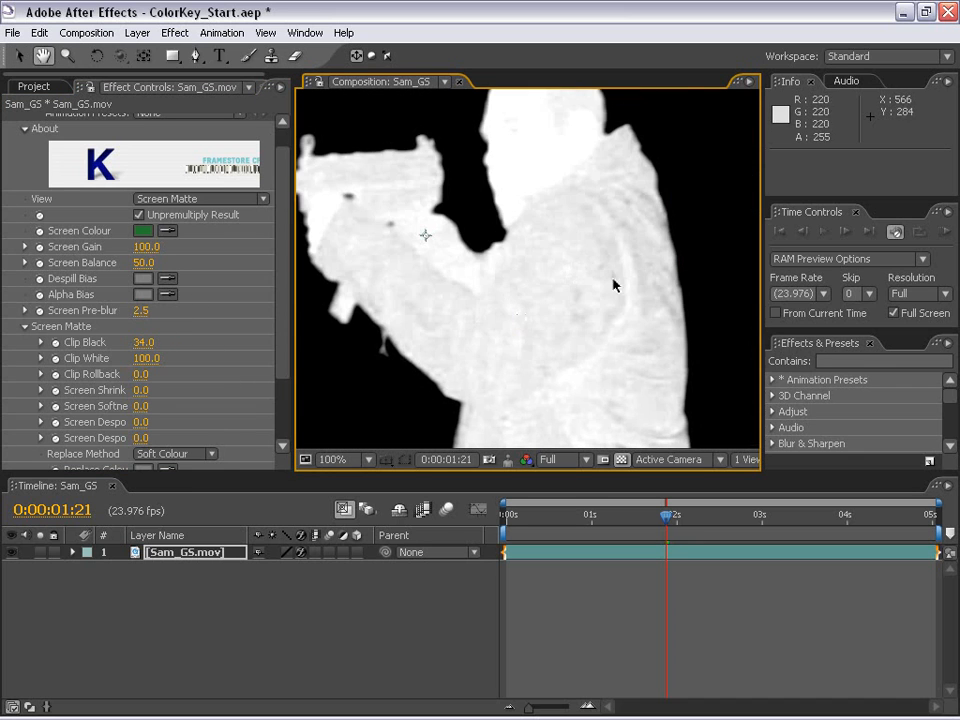
mouse_move(145, 358)
mouse_down()
mouse_move(118, 363)
mouse_move(146, 342)
mouse_move(158, 358)
mouse_up()
click(145, 343)
text(35)
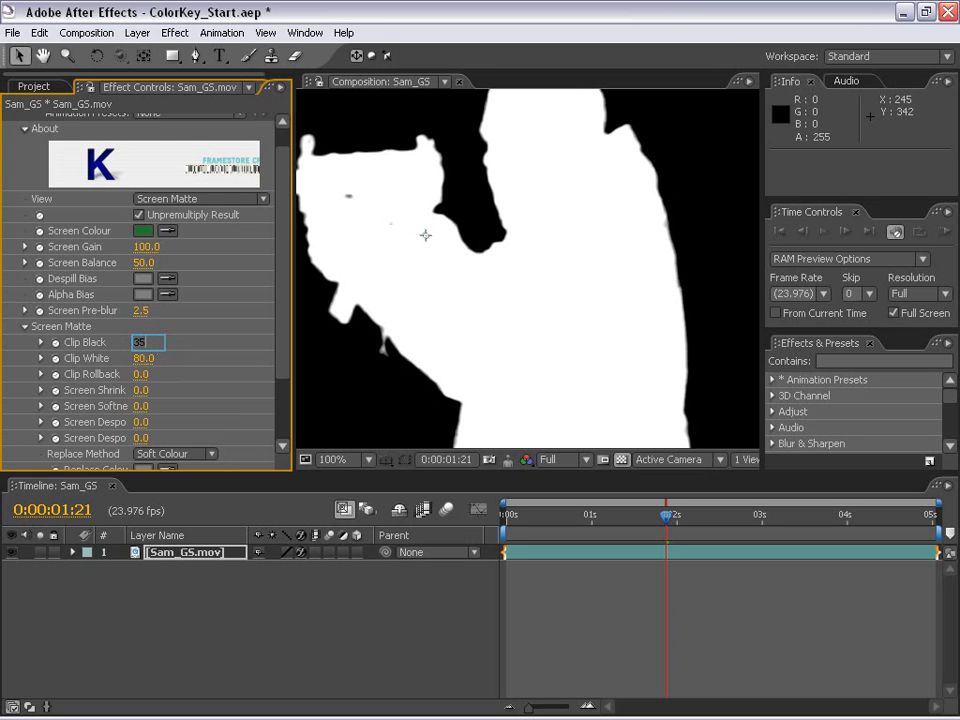
key(Tab)
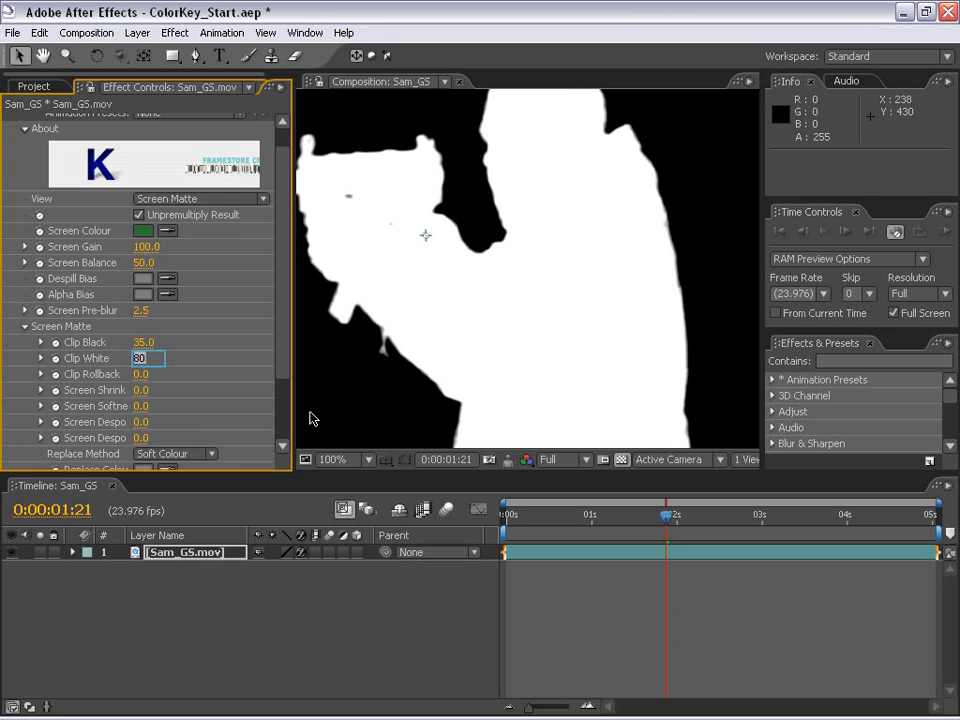
key(Return)
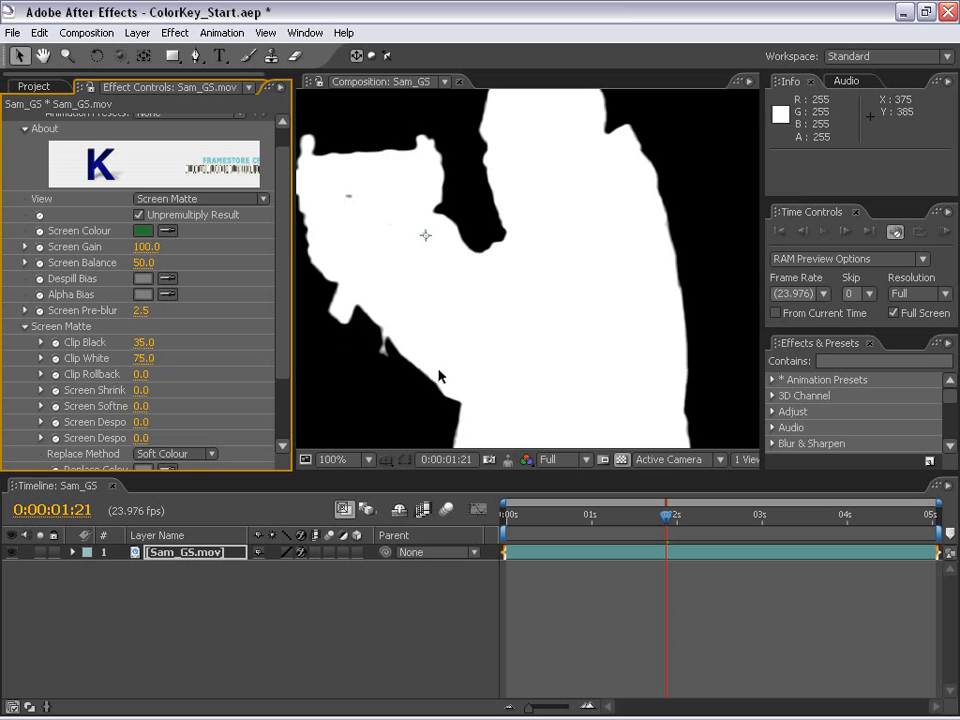
Step: Return Keylight's view to Final Result and inspect the keyed edges around the face, gun and jacket
key(comma)
click(155, 197)
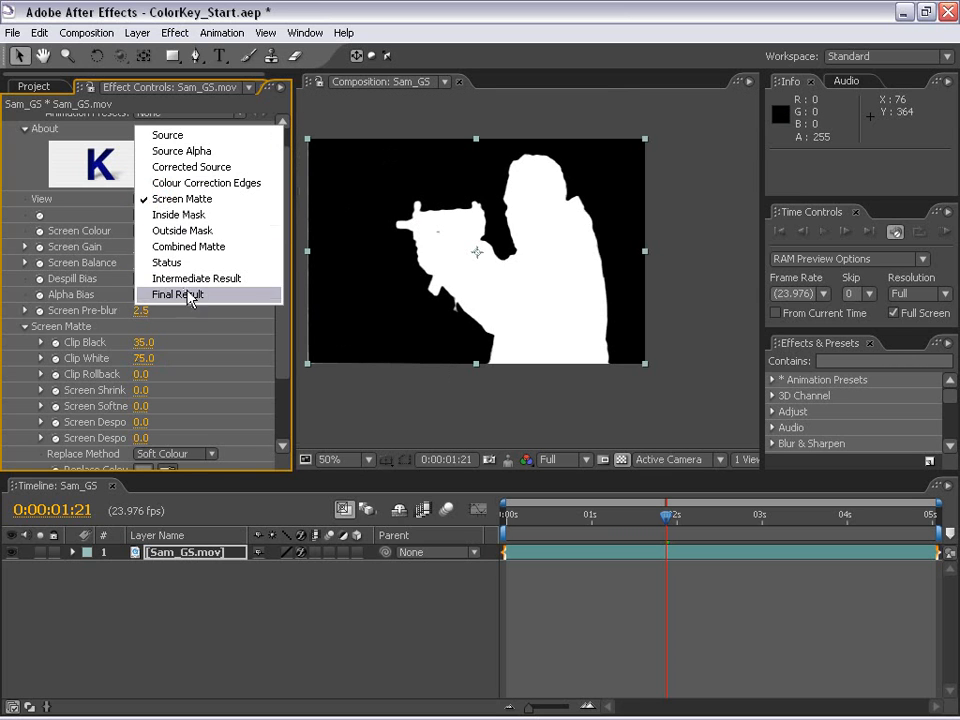
click(185, 296)
key(period)
drag(572, 187, 606, 156)
key(period)
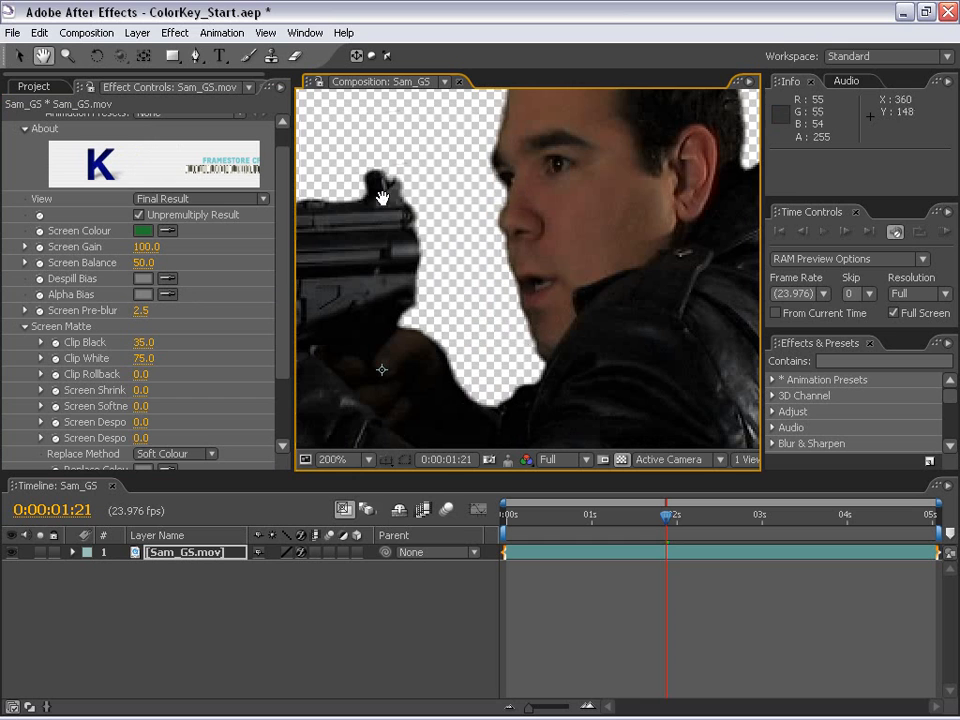
drag(381, 197, 335, 95)
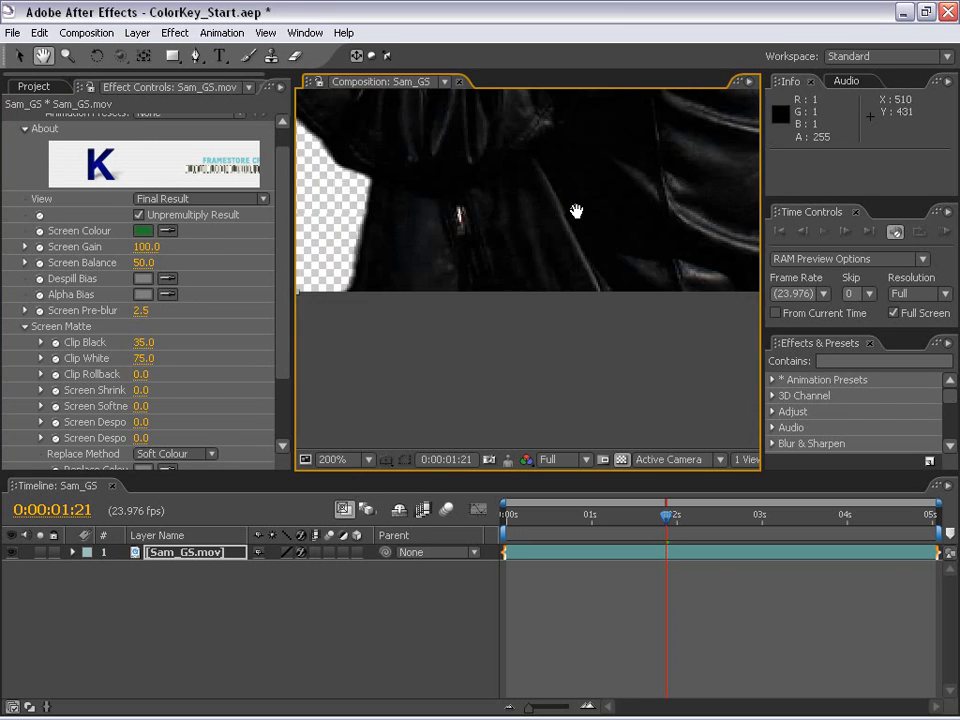
drag(579, 184, 557, 371)
key(comma)
drag(520, 205, 570, 289)
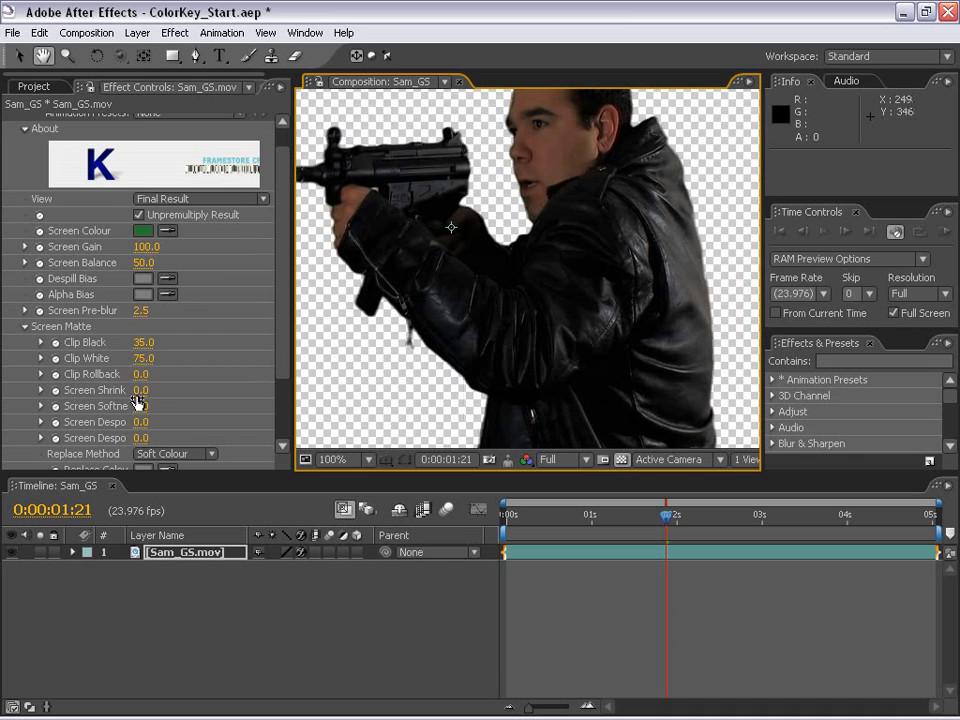
Step: Try a positive Screen Shrink/Grow value on the matte and set it to -0.5
drag(137, 392, 174, 383)
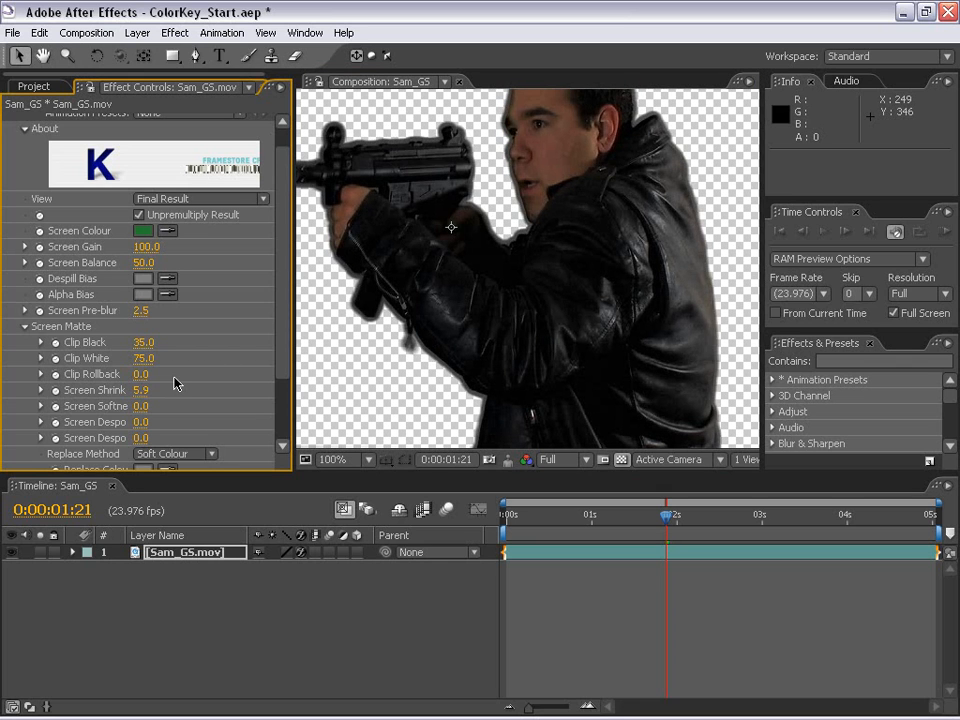
click(141, 390)
text(0)
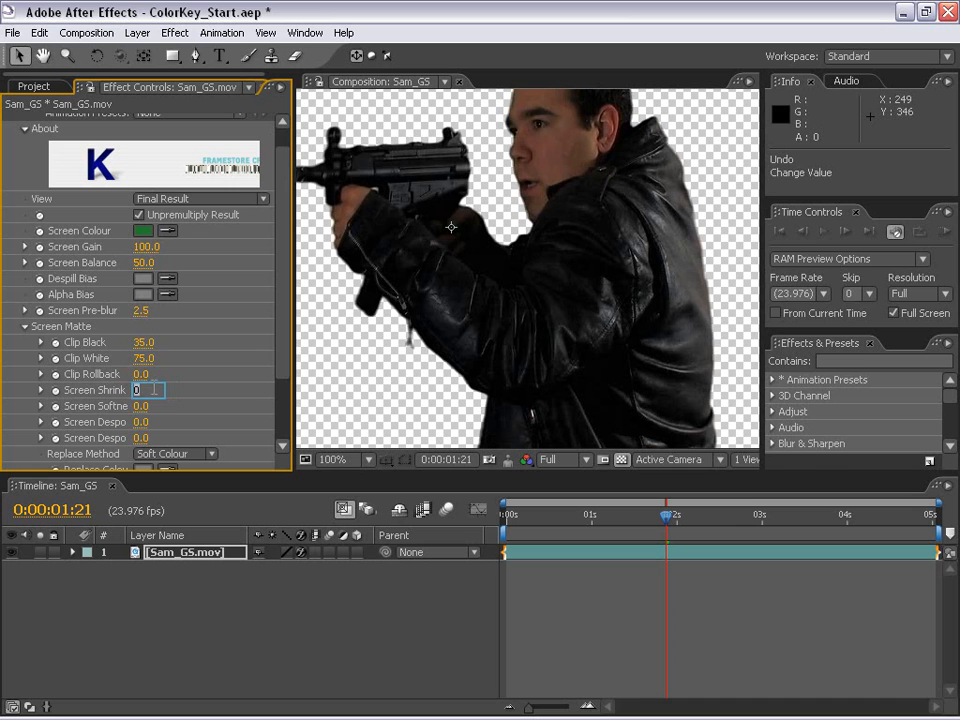
text(.5)
key(Return)
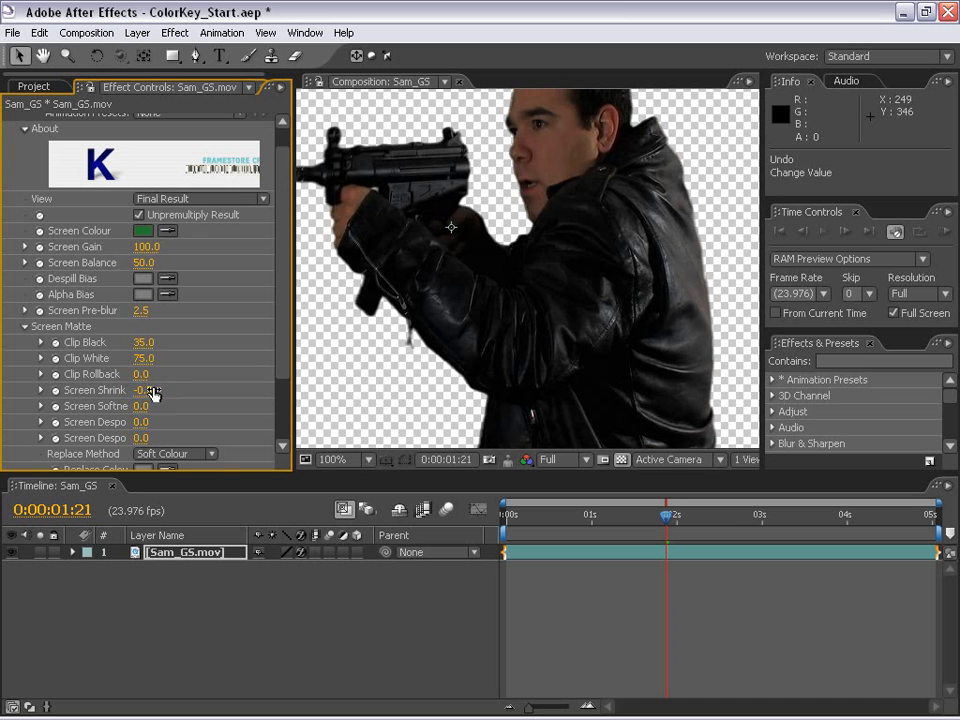
Step: Examine the shrunken matte's edges along the actor's face, hair and jacket at close range
scroll(420, 270, up, 1)
drag(523, 243, 516, 344)
scroll(516, 344, up, 1)
drag(483, 247, 466, 266)
scroll(454, 330, down, 1)
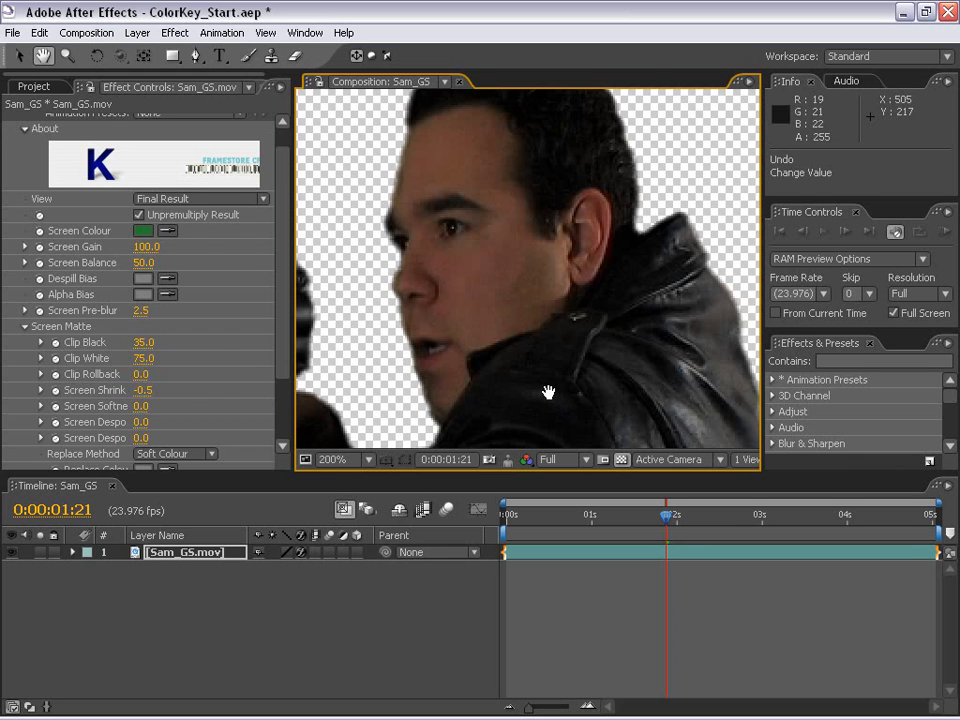
scroll(548, 392, down, 1)
scroll(278, 238, up, 1)
scroll(278, 238, down, 3)
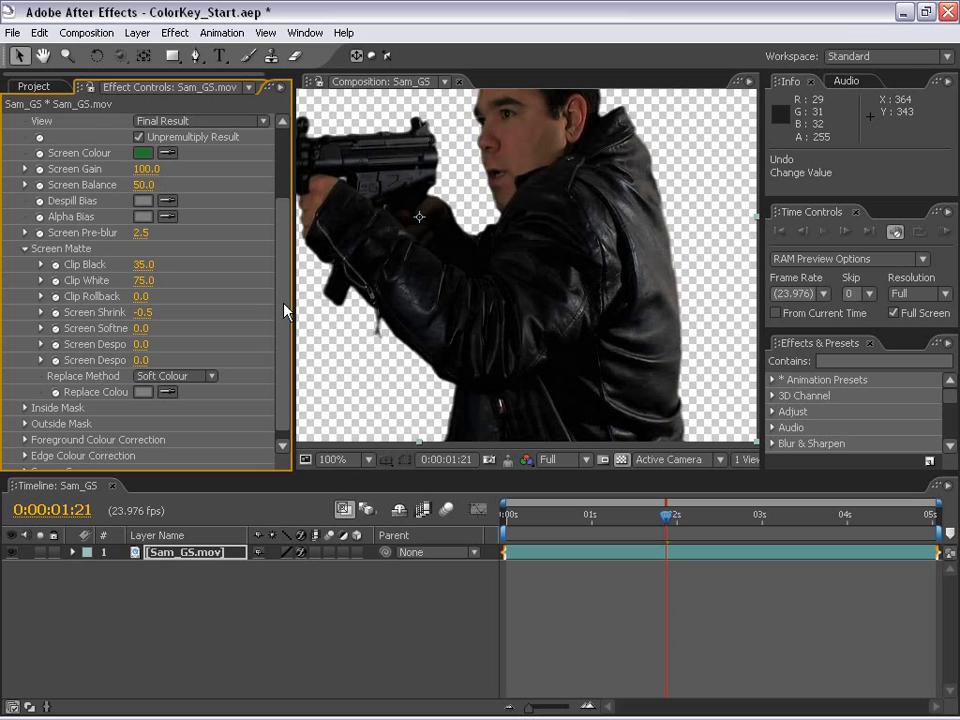
drag(587, 401, 544, 379)
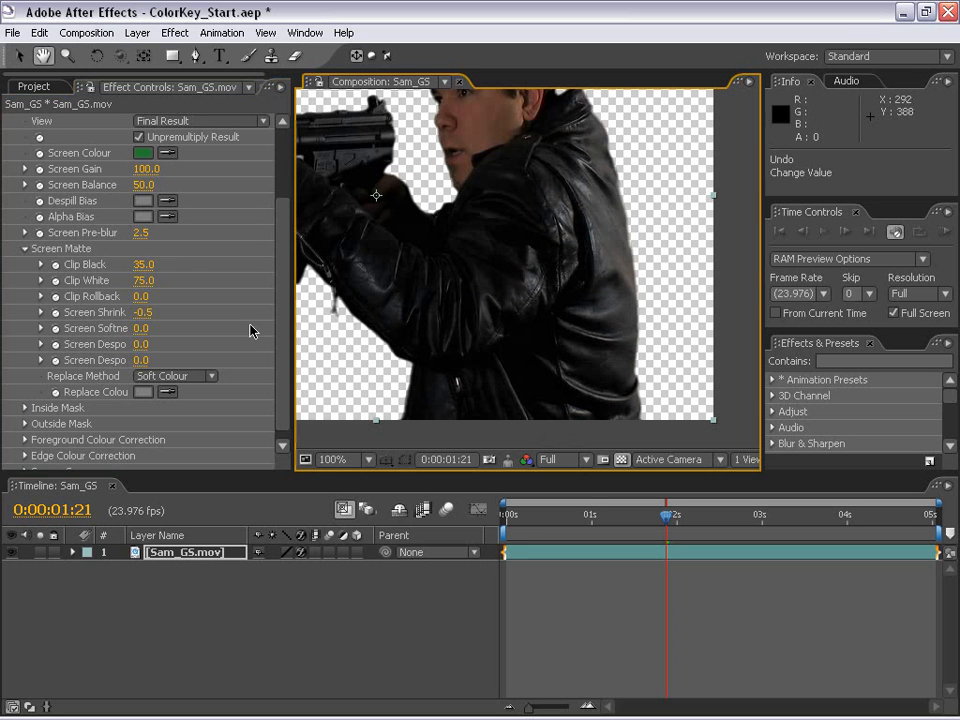
Step: Switch Keylight's view to Intermediate Result and inspect the jacket, gun, hands and sleeve for green spill
click(283, 333)
drag(283, 333, 283, 290)
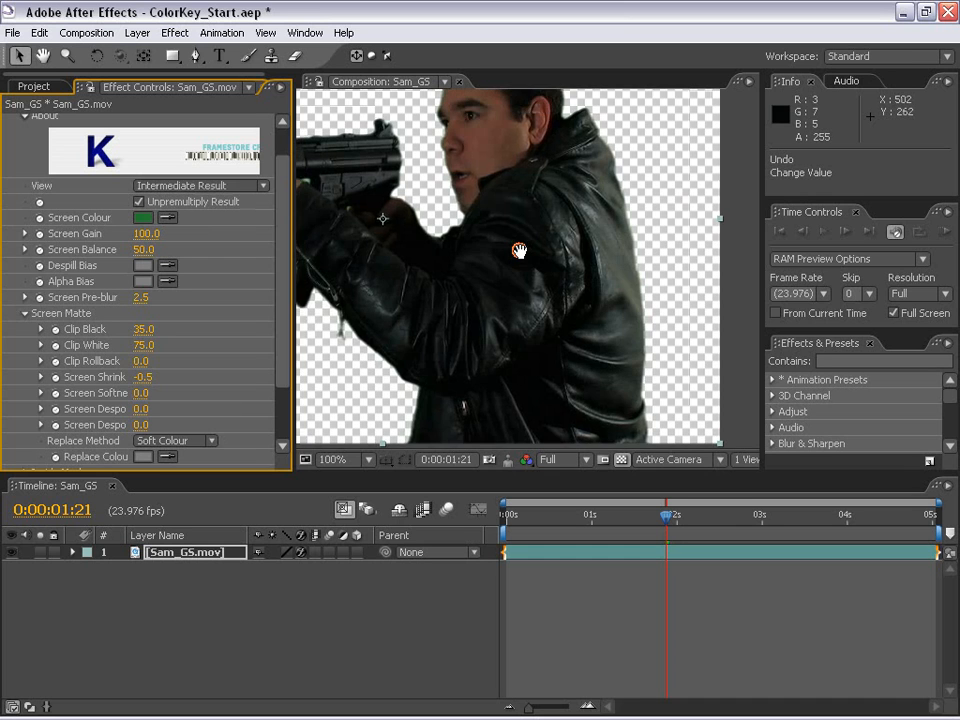
key(space)
drag(500, 251, 519, 319)
scroll(519, 319, up, 1)
drag(566, 225, 356, 42)
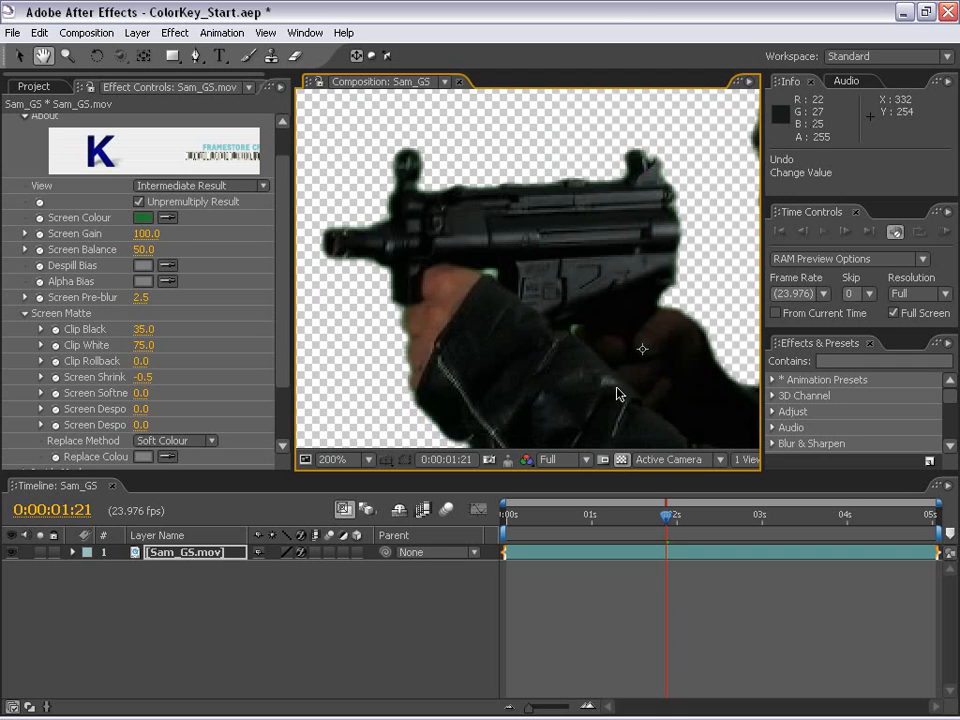
drag(617, 392, 483, 282)
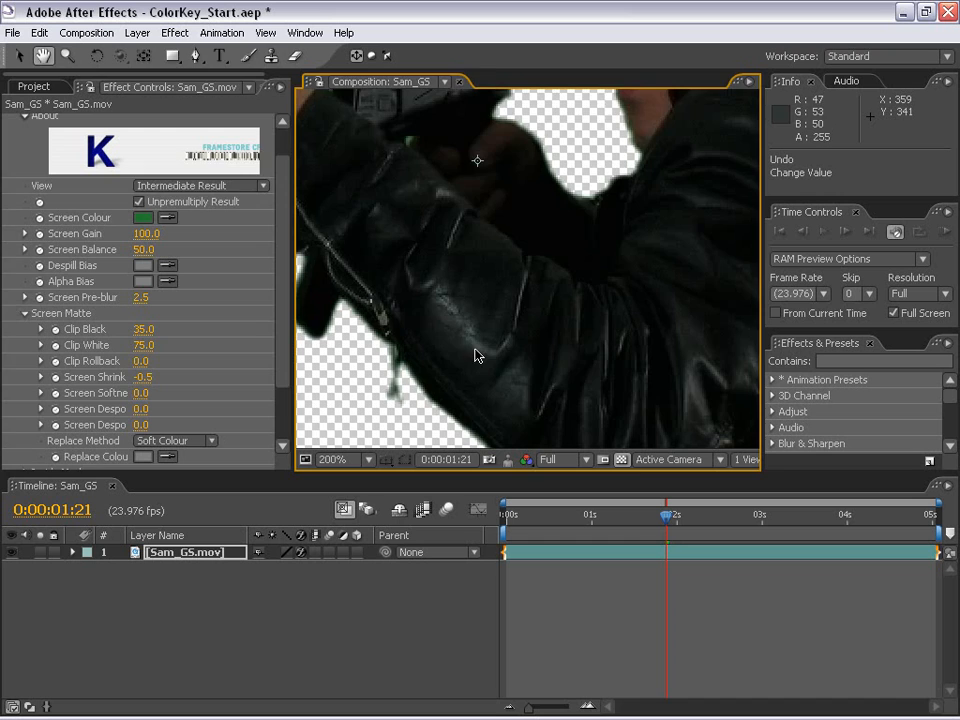
Step: Return Keylight's view to Final Result and check the actor's jacket against black and against the transparency grid
click(197, 186)
click(197, 203)
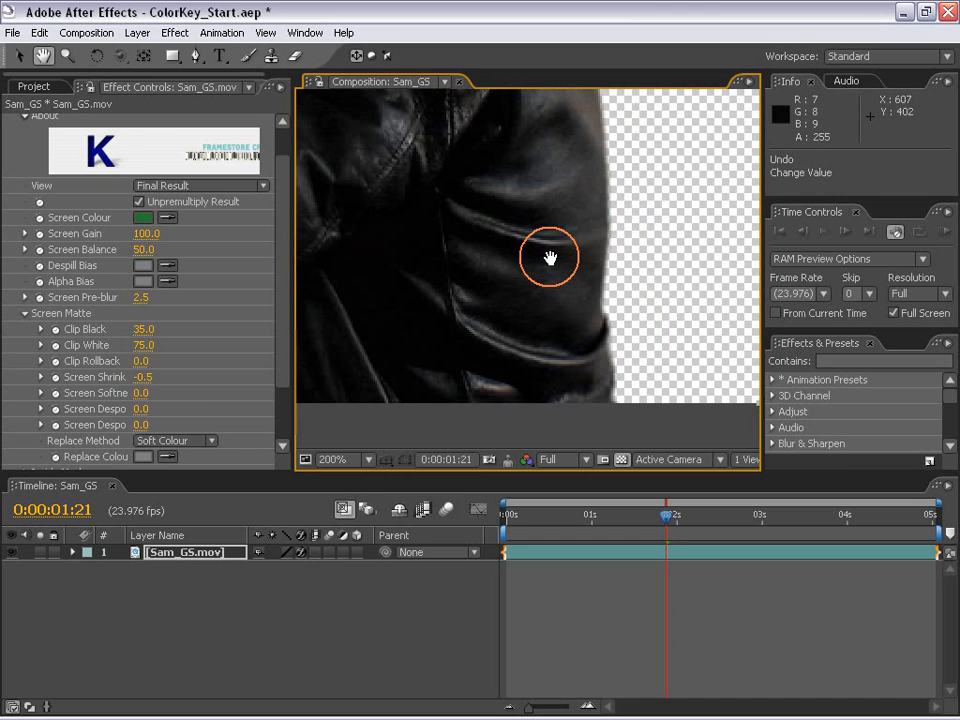
drag(551, 259, 537, 317)
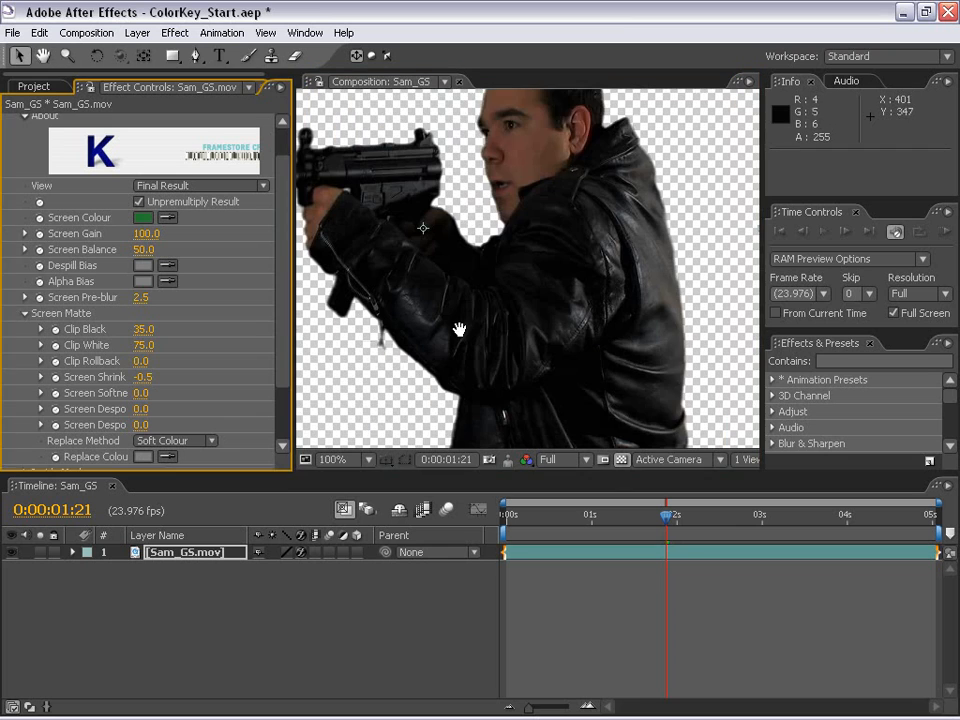
drag(459, 329, 462, 282)
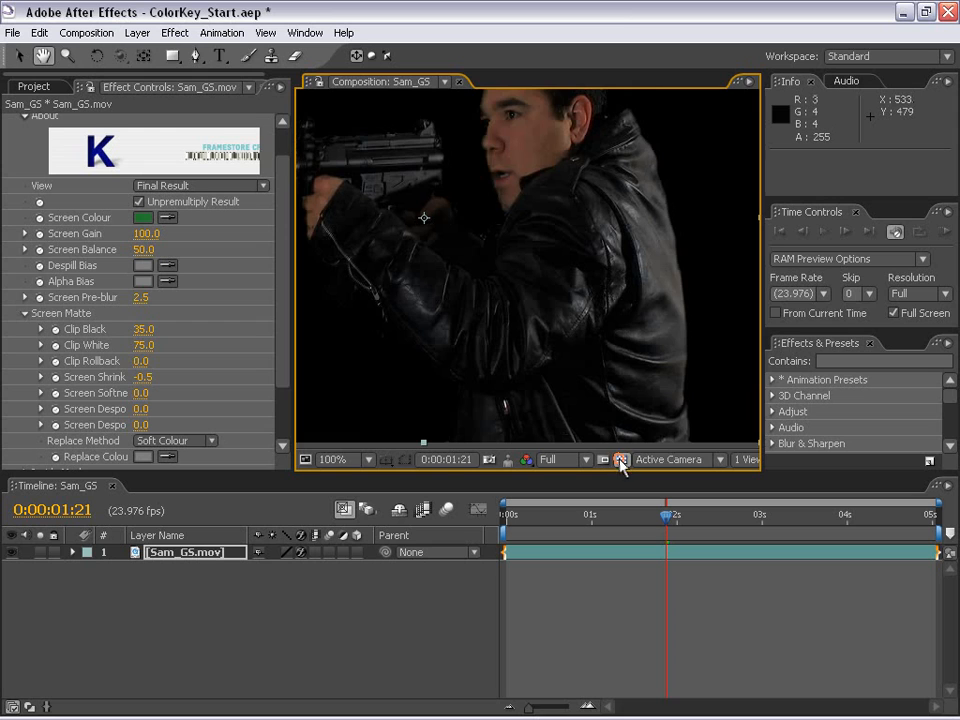
click(620, 459)
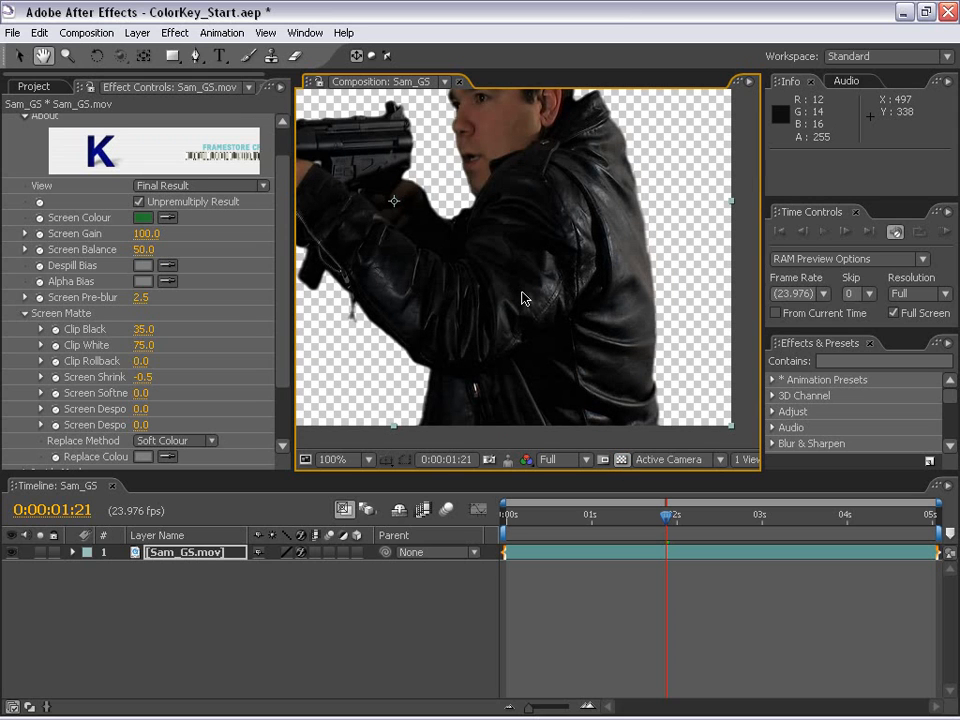
Step: Set the Screen Matte's Replace Method to Hard Colour and check its effect on the actor's leather jacket
click(279, 398)
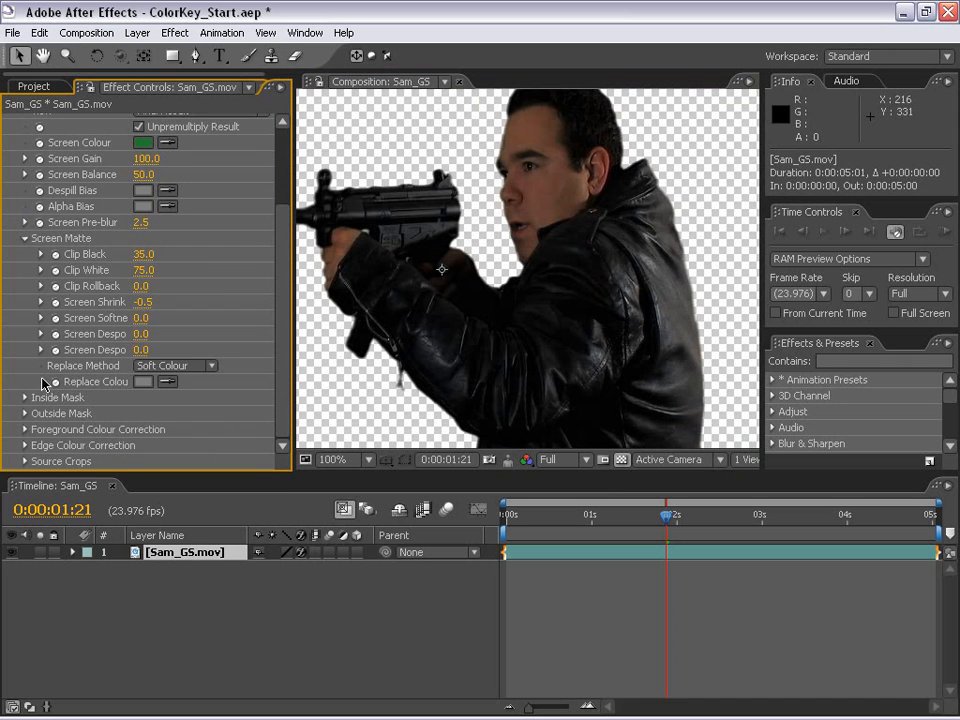
click(171, 349)
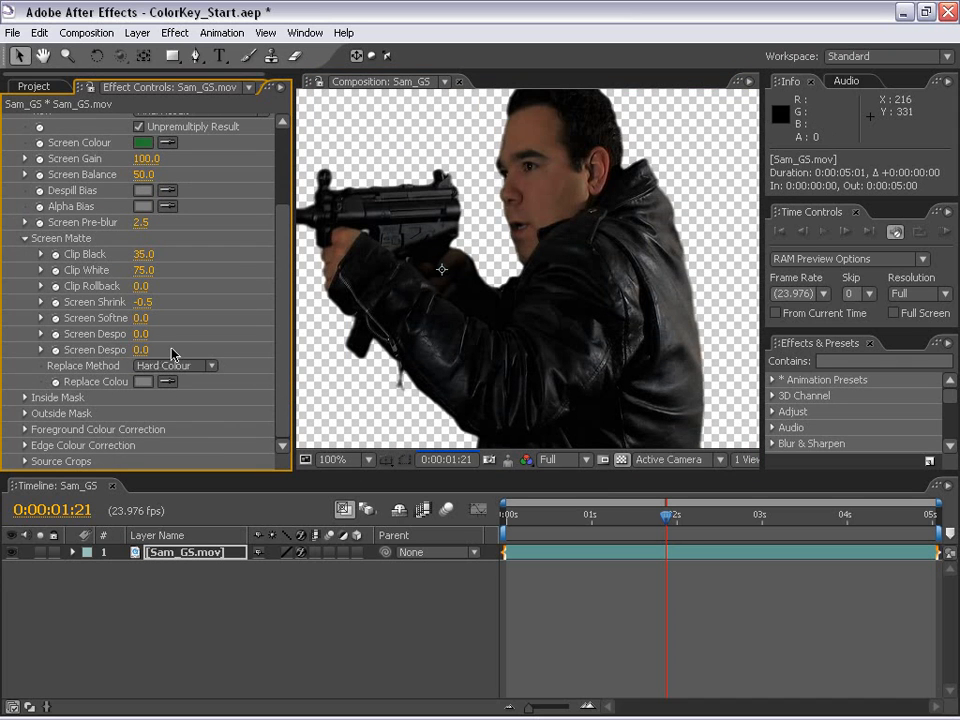
drag(463, 376, 427, 272)
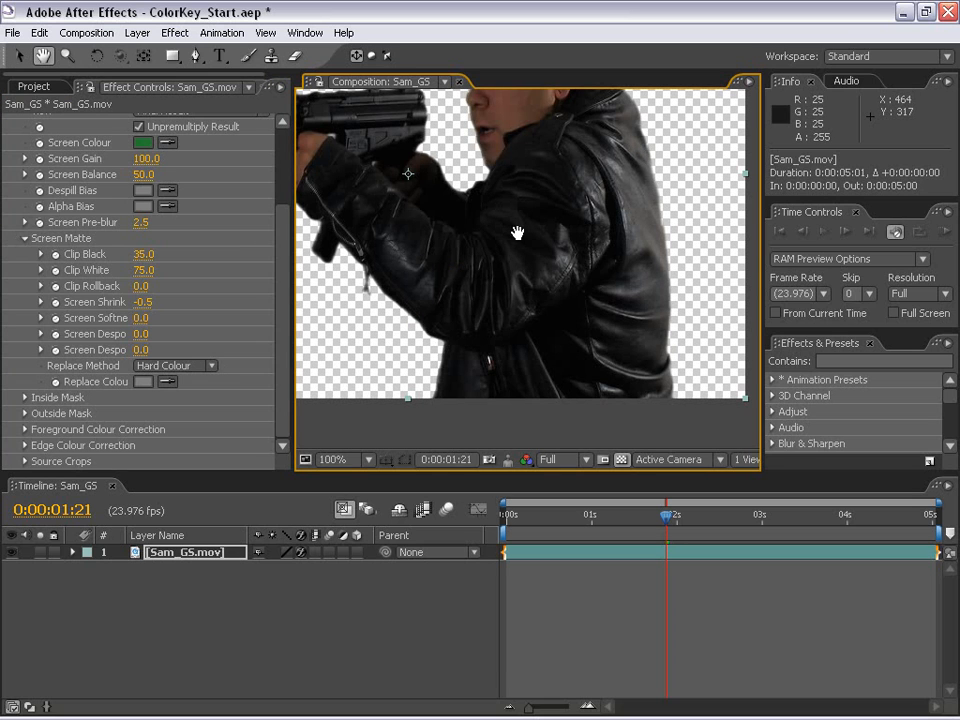
drag(517, 233, 515, 255)
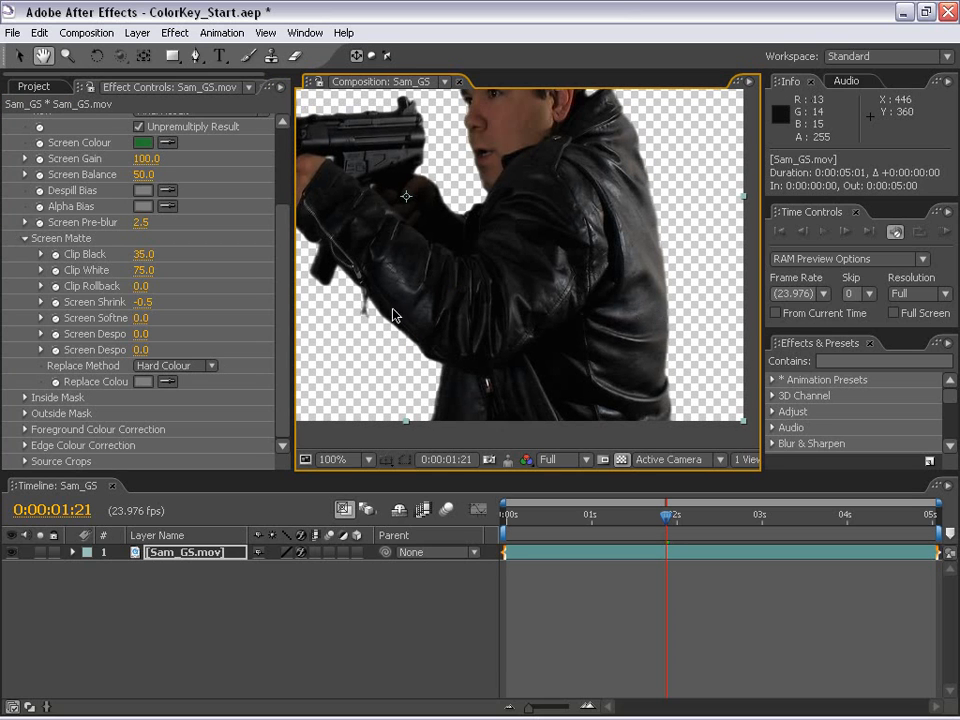
Step: Set the matte's Replace Colour to dark grey-green 3C4438 and check the jacket's edges and sleeve
click(145, 382)
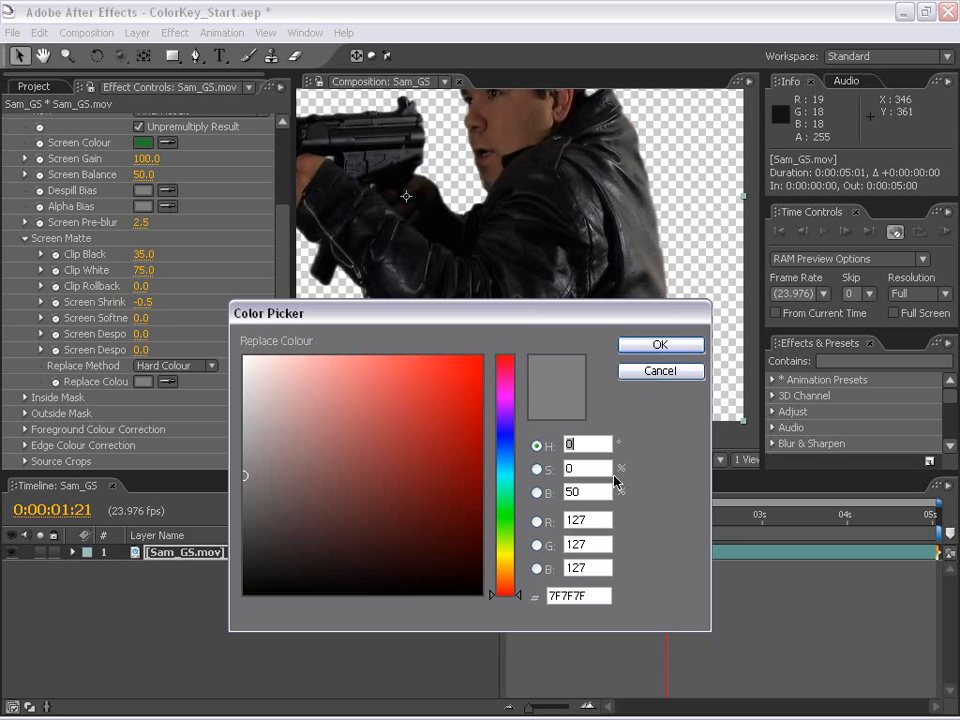
text(103)
mouse_move(261, 529)
mouse_down()
mouse_move(279, 516)
mouse_move(284, 531)
mouse_up()
click(648, 345)
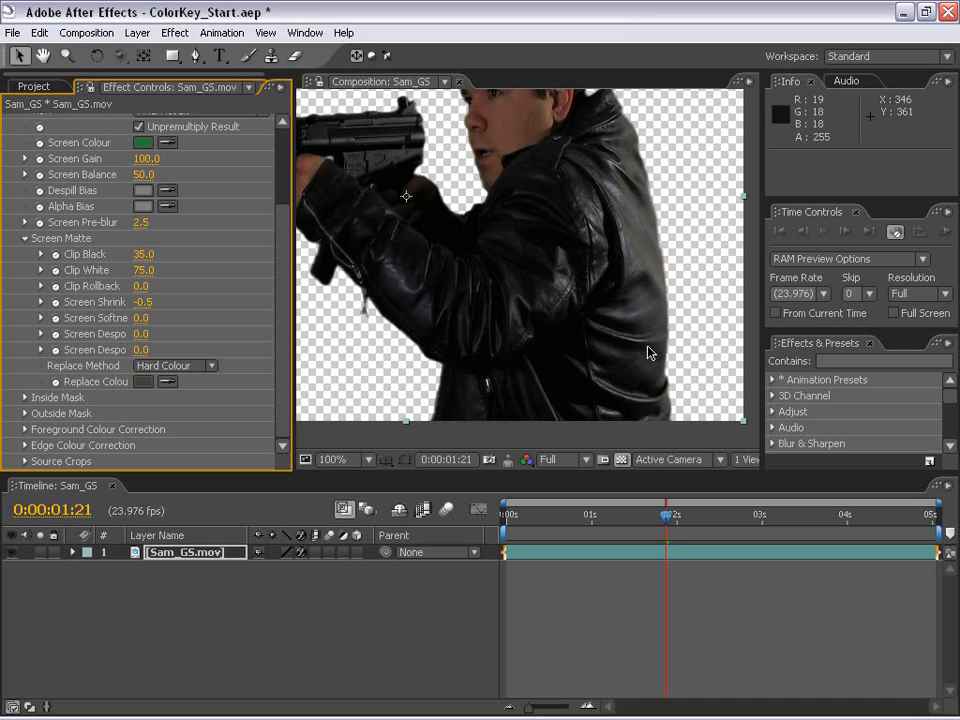
key(space)
drag(619, 281, 685, 428)
drag(555, 336, 449, 175)
drag(509, 322, 505, 266)
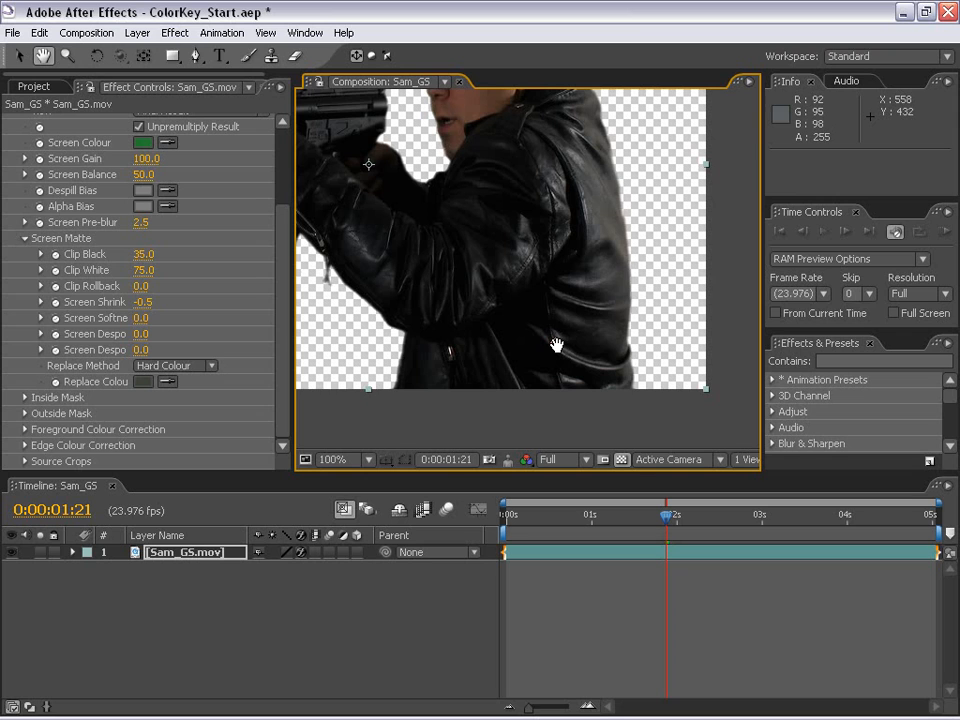
drag(556, 345, 585, 384)
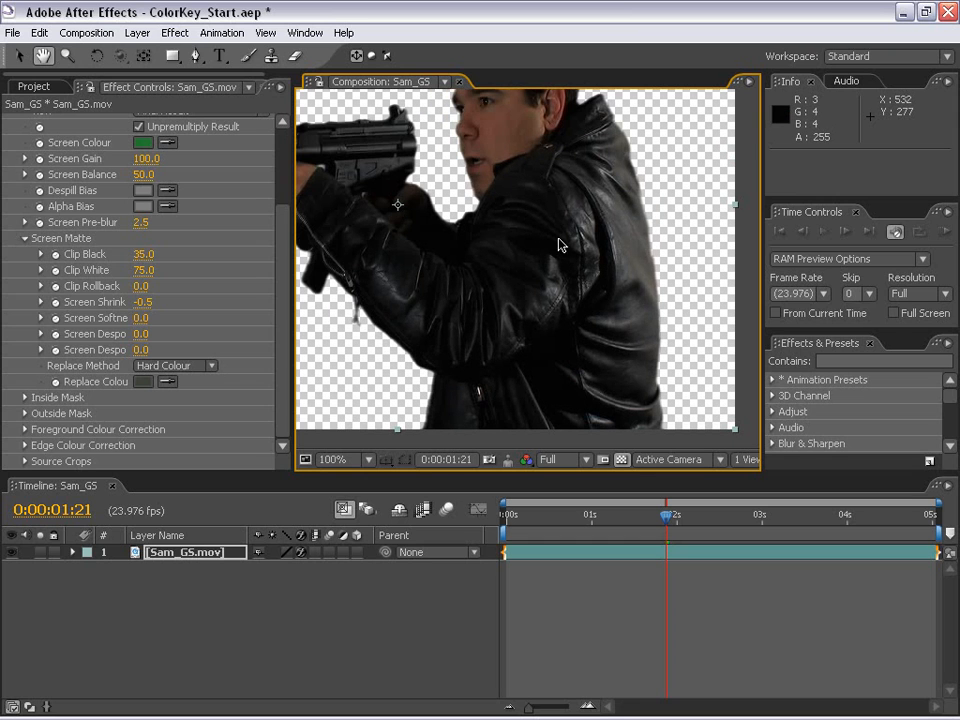
Step: Fine-tune the Replace Colour to a slightly different dark grey-green shade
click(142, 383)
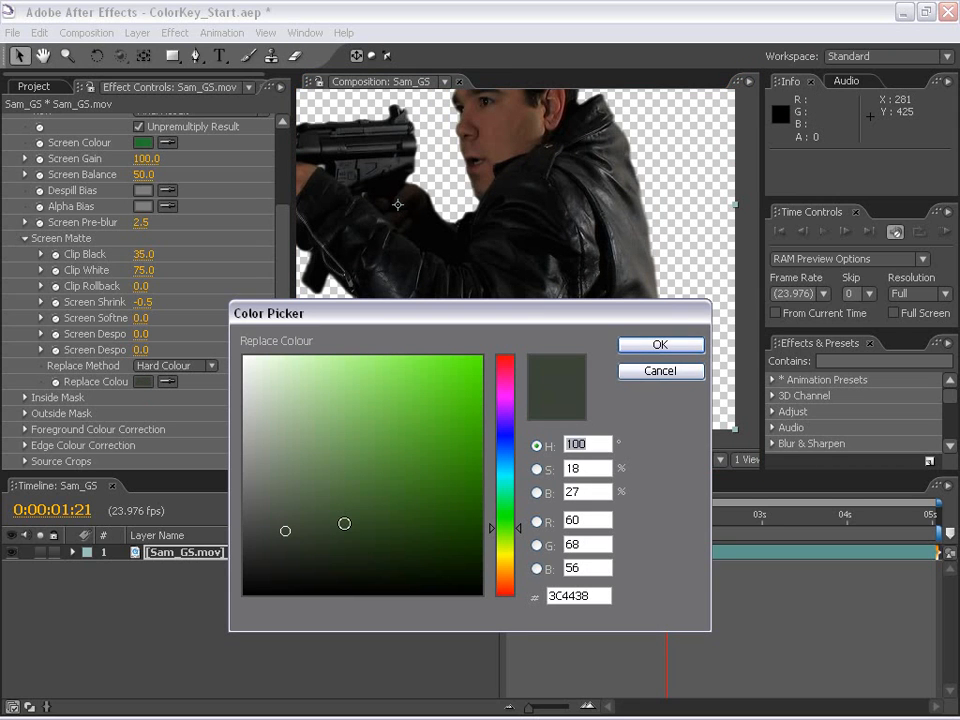
click(295, 535)
drag(295, 535, 288, 531)
click(684, 348)
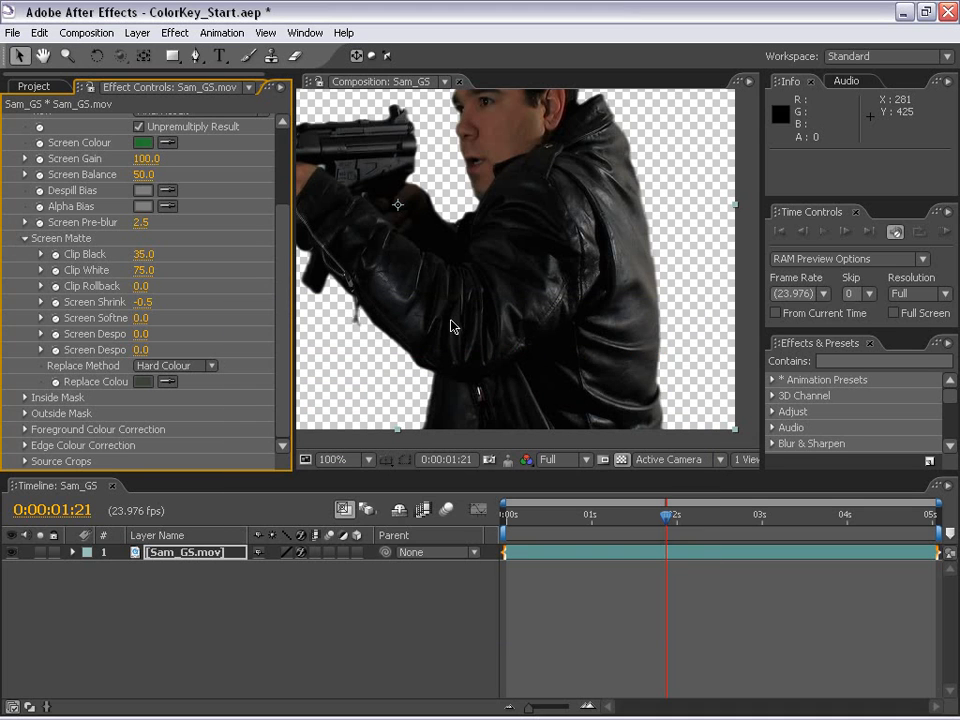
Step: Check the keyed actor in the whole frame and at time 0:00:02:08
scroll(451, 326, down, 1)
key(h)
drag(494, 265, 549, 310)
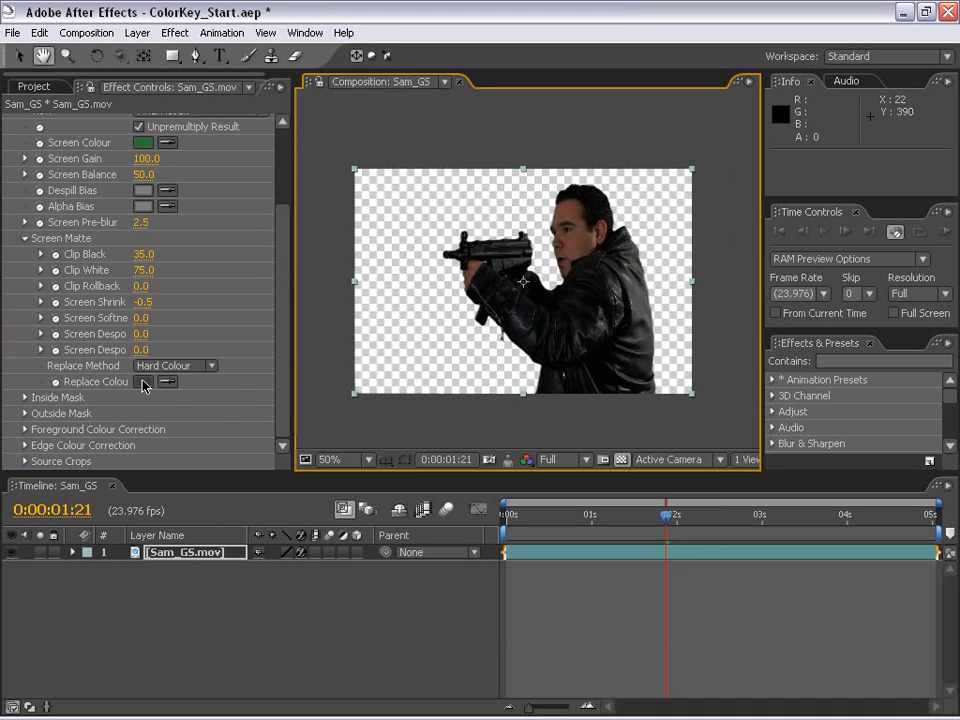
key(v)
click(628, 566)
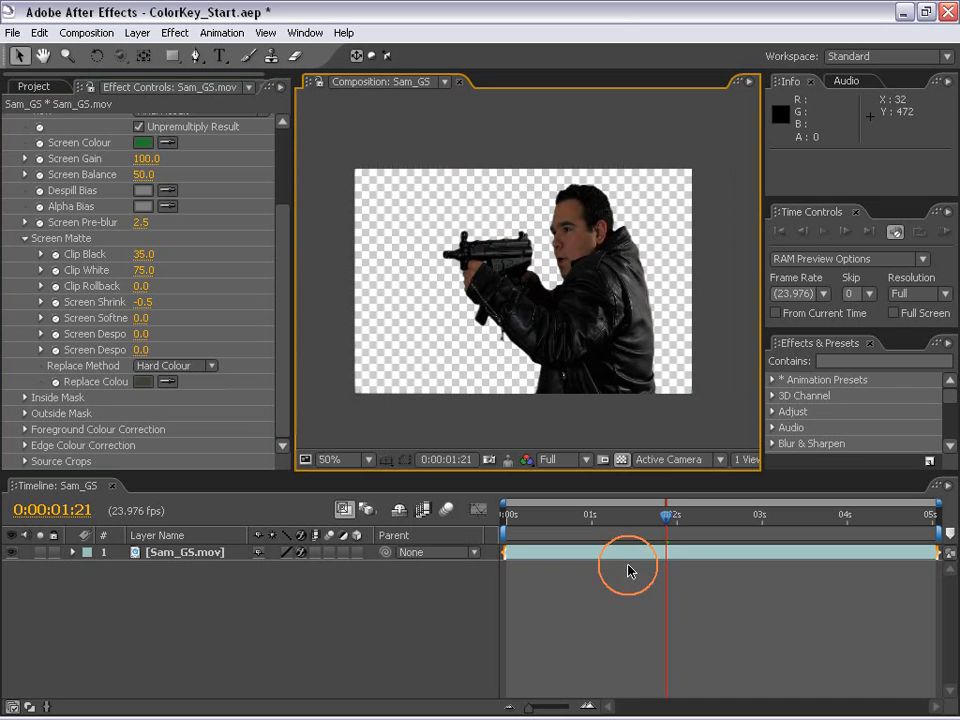
drag(627, 520, 705, 516)
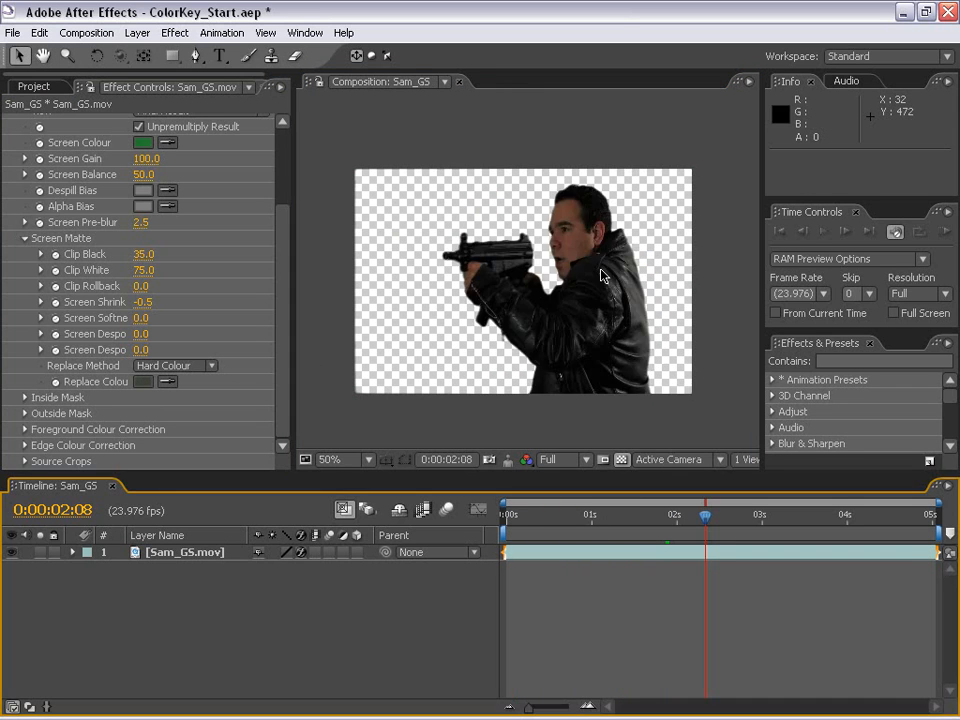
scroll(593, 276, up, 1)
Step: Open the background photo IMG_9394.jpg from the Footage folder and view the whole image
click(33, 86)
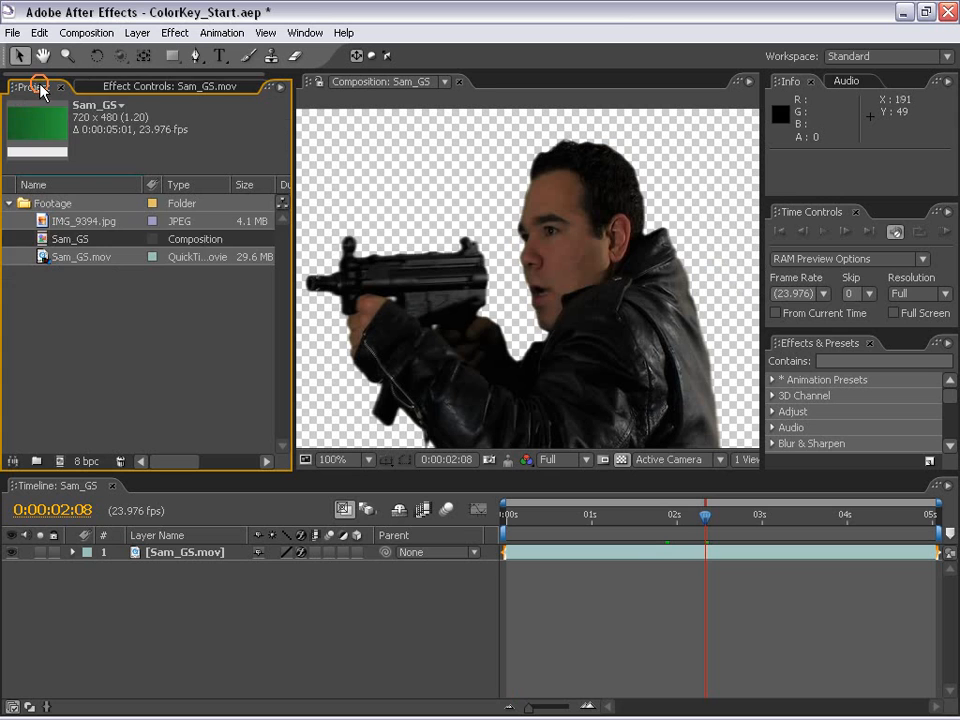
click(44, 222)
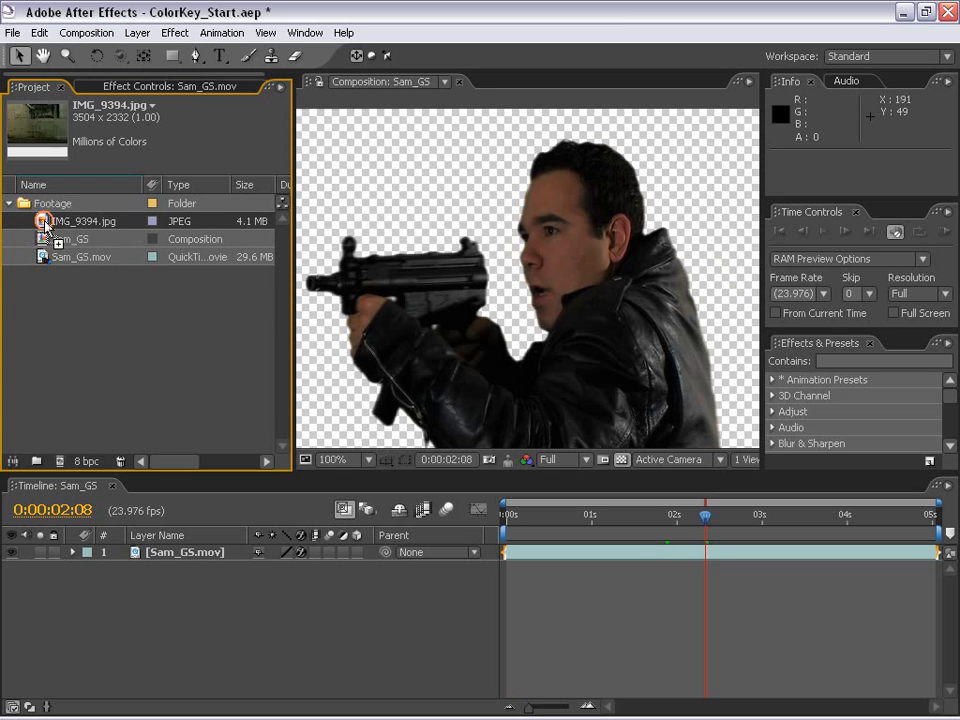
drag(38, 218, 162, 338)
double_click(42, 220)
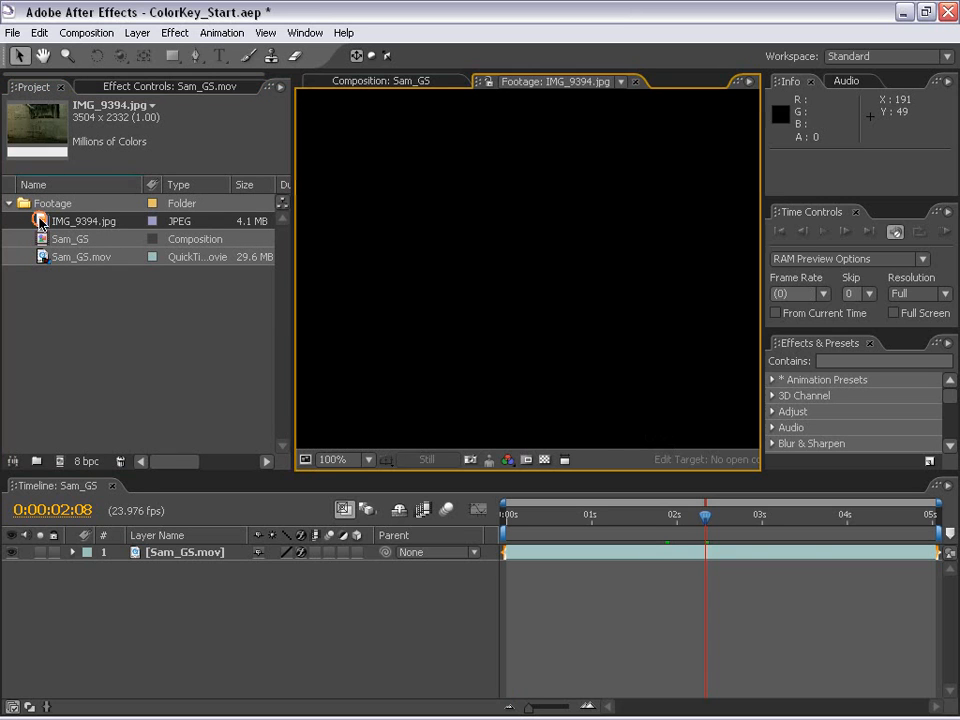
scroll(553, 343, down, 4)
scroll(517, 337, up, 2)
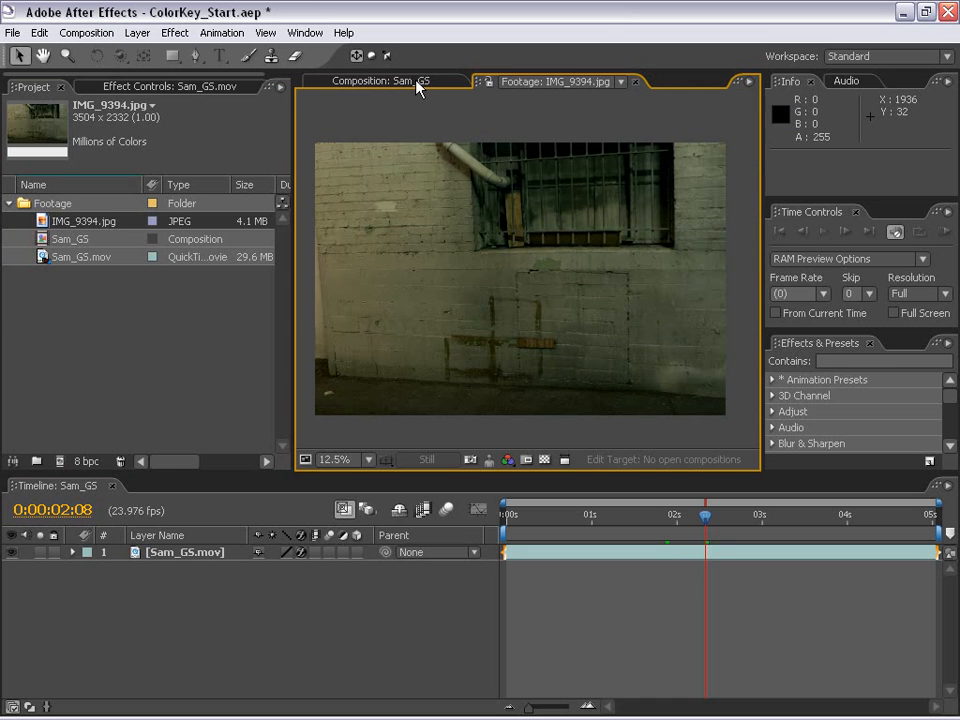
Step: Add IMG_9394.jpg to the Sam_GS composition beneath Sam_GS.mov and align its in point to the composition's start
click(373, 80)
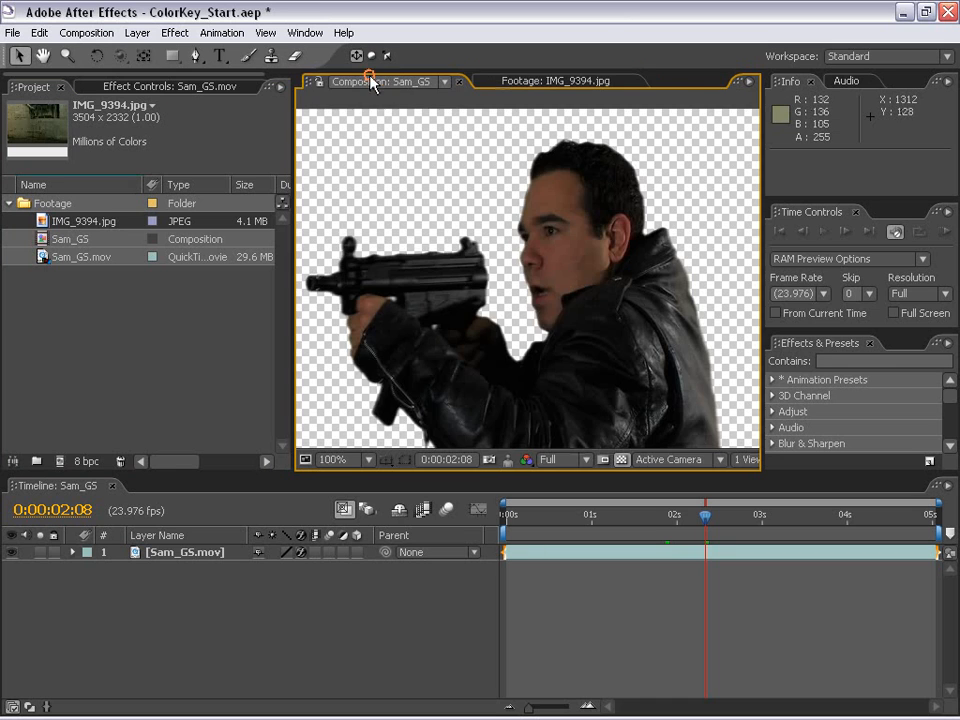
scroll(478, 340, down, 2)
key(h)
drag(478, 340, 505, 289)
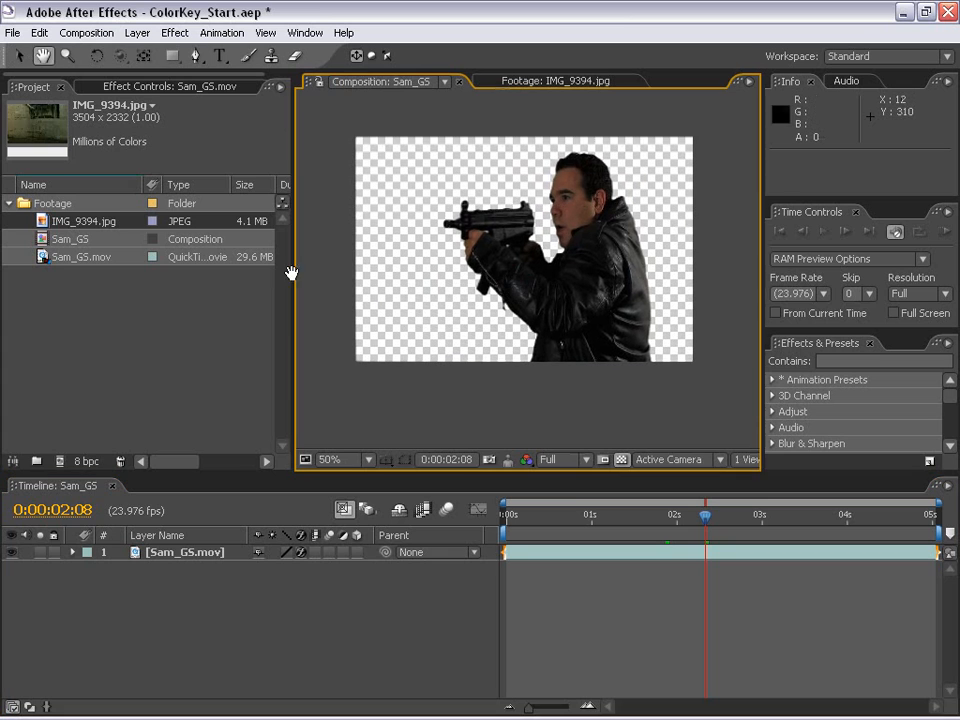
drag(75, 221, 525, 572)
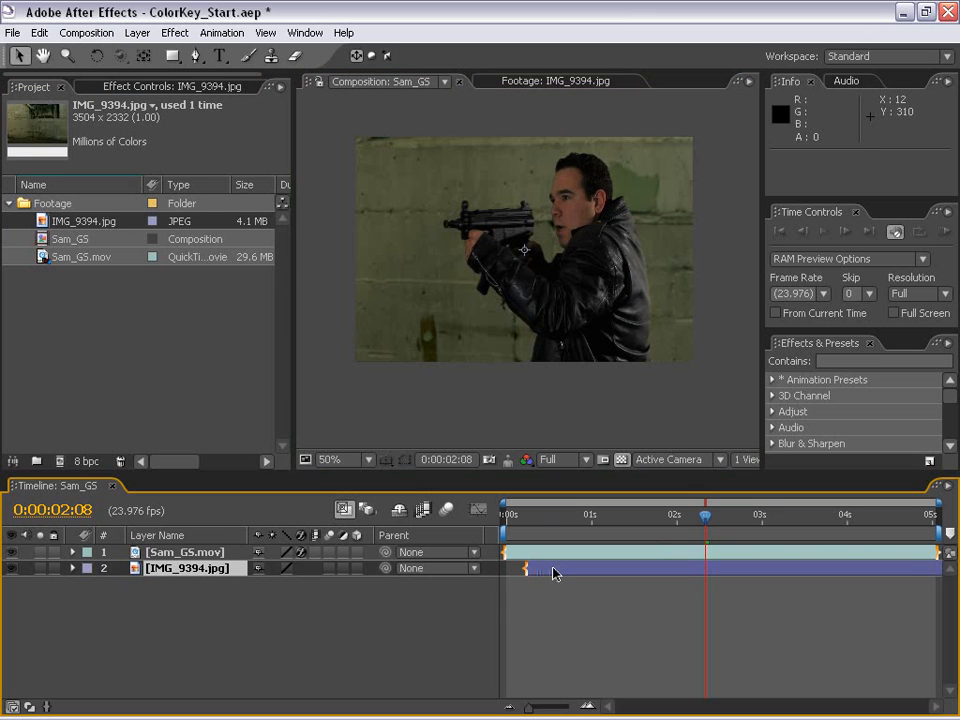
key(alt+Home)
Step: Scale the background photo down to about 26% and move it to position 348, 264 behind the actor
scroll(540, 349, down, 2)
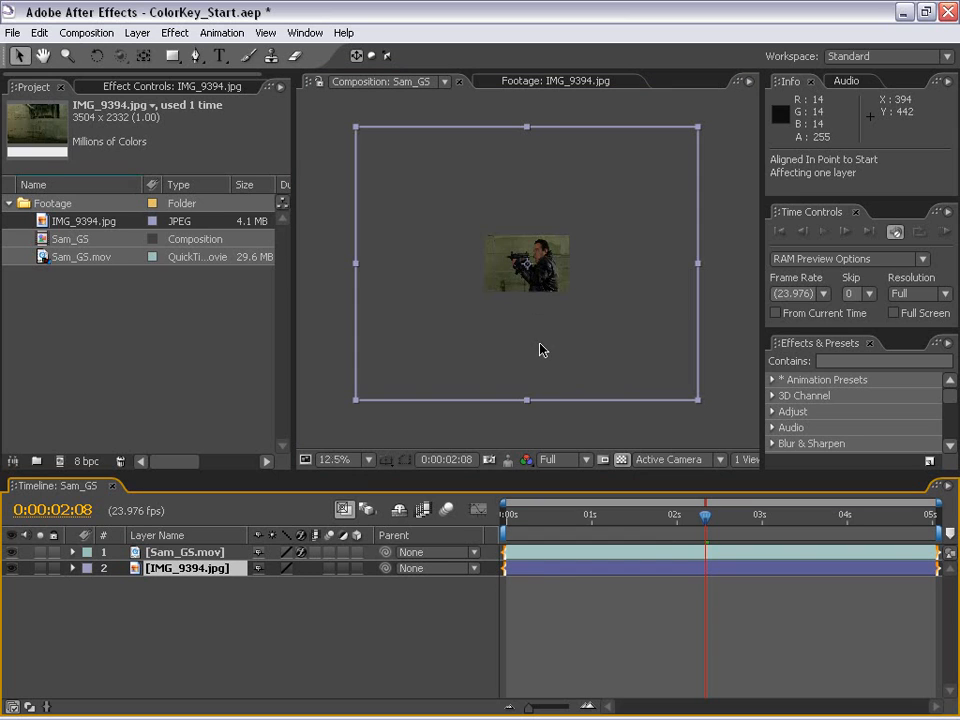
scroll(540, 349, up, 2)
scroll(540, 349, down, 4)
drag(700, 405, 591, 305)
scroll(510, 327, up, 6)
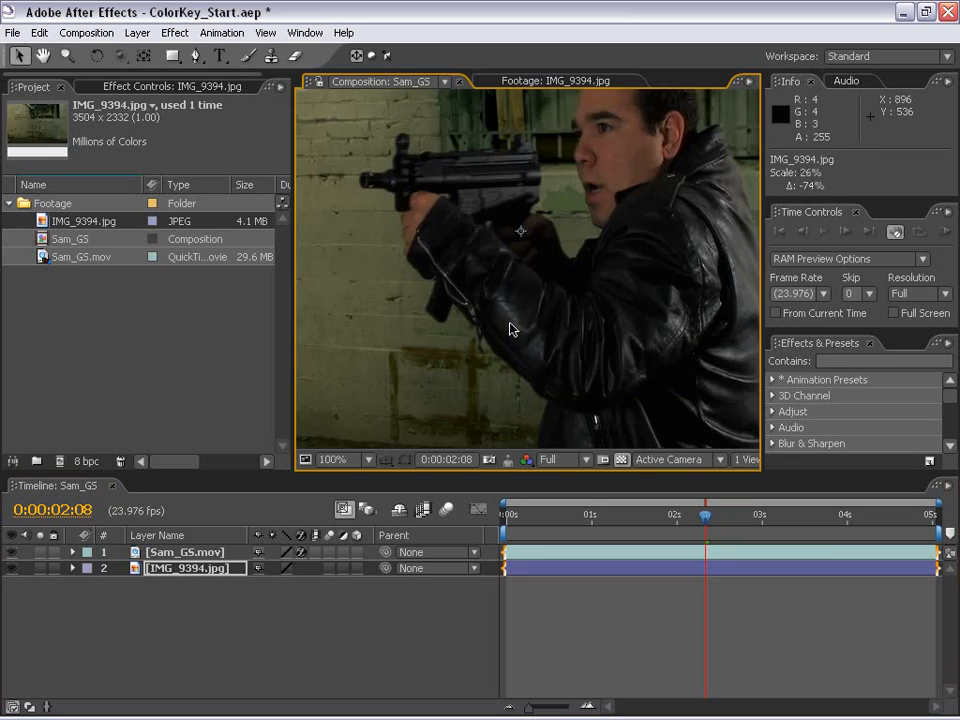
scroll(510, 327, down, 2)
drag(700, 390, 713, 395)
mouse_move(660, 364)
mouse_down()
mouse_move(658, 394)
mouse_move(656, 386)
mouse_up()
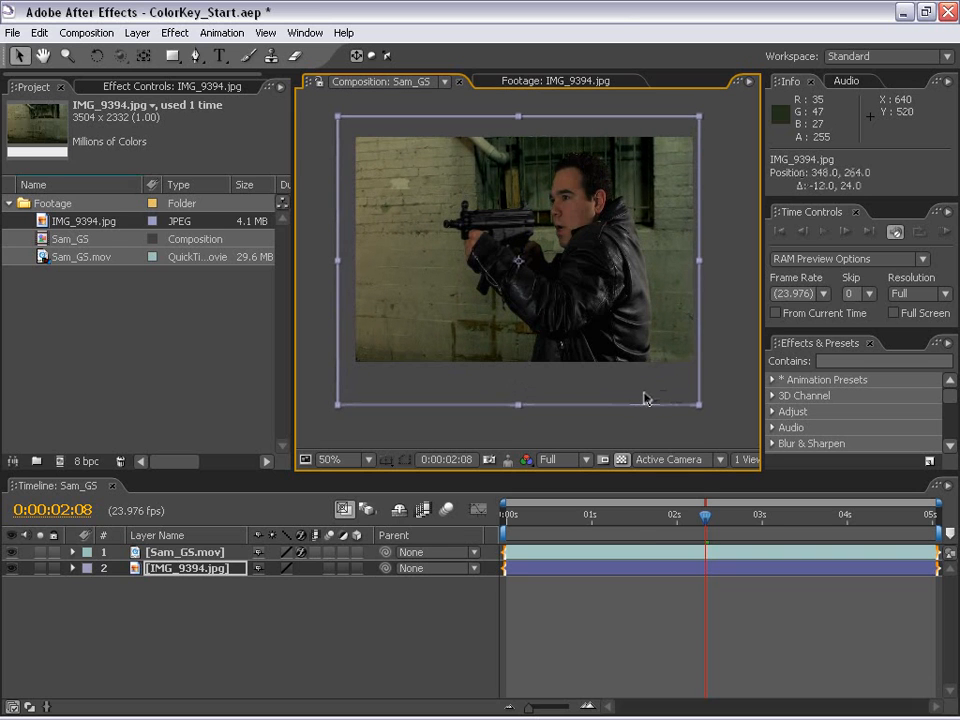
Step: At 0:00:01:06, enlarge the background photo slightly and reposition it to about 338, 268
click(564, 534)
click(612, 512)
click(632, 393)
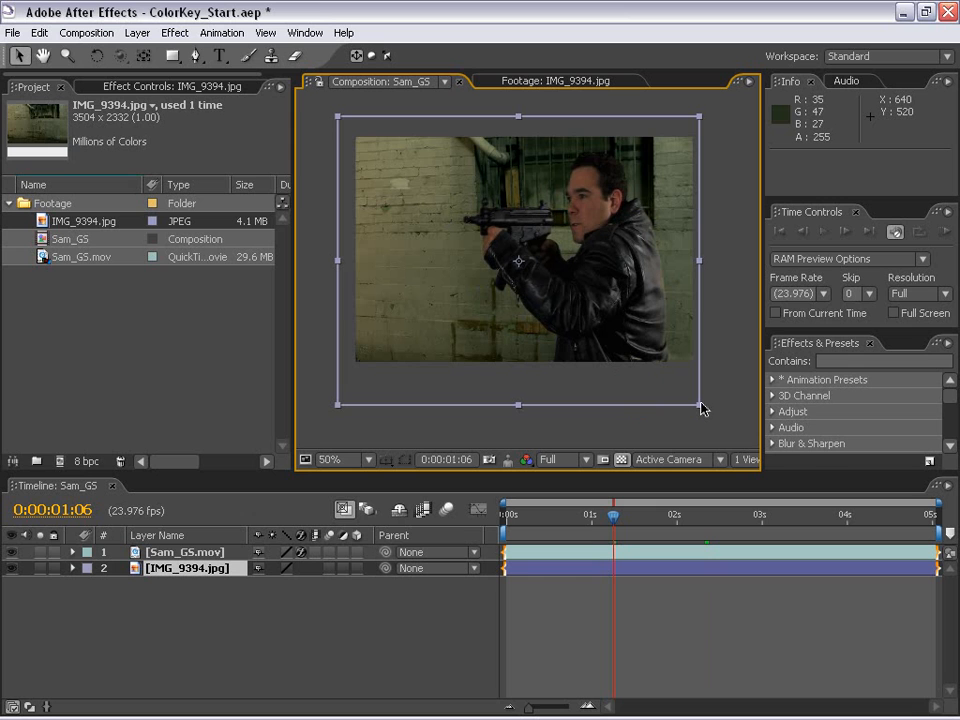
drag(703, 407, 729, 424)
drag(663, 401, 660, 403)
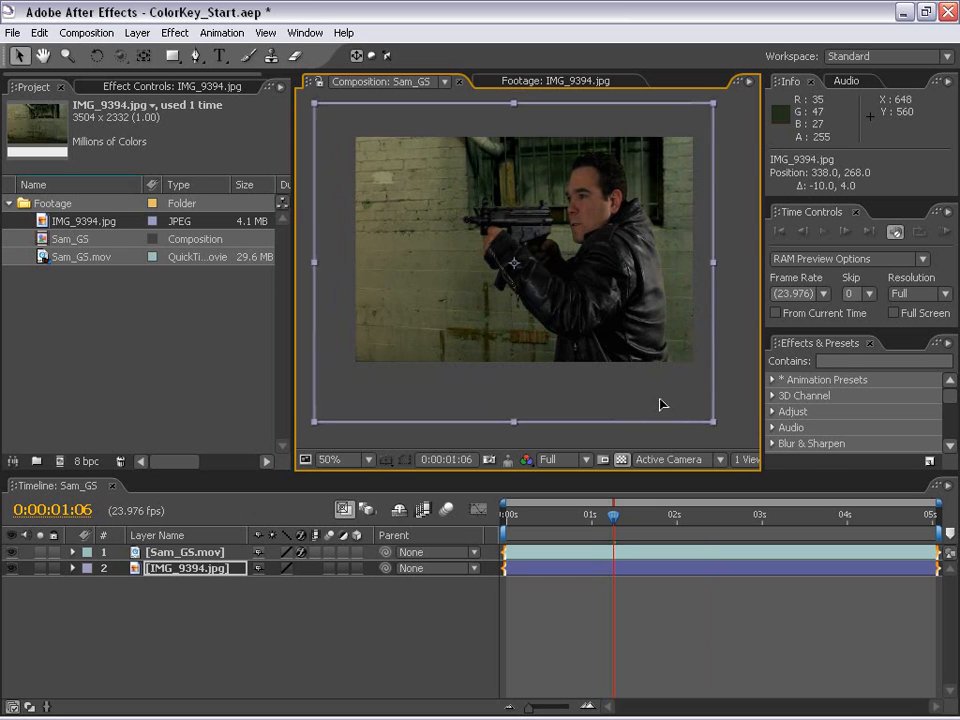
Step: Preview the composite full screen and go to 0:00:00:20, where the actor's arms are motion-blurred
click(519, 229)
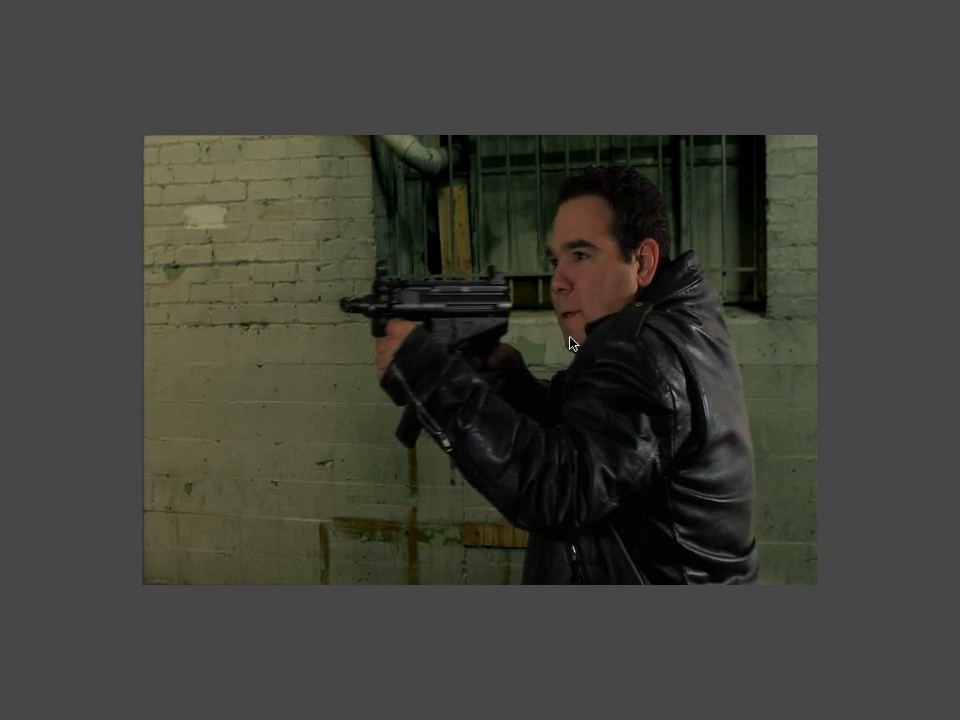
click(591, 558)
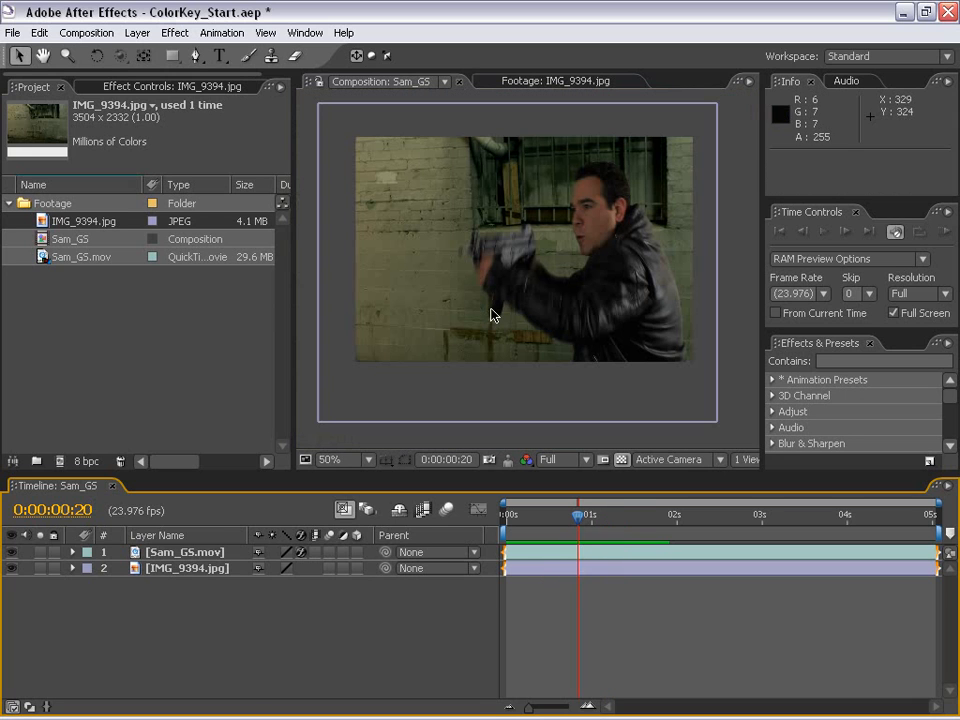
click(540, 564)
Step: Apply the Simple Choker matte effect to the Sam_GS.mov layer
click(176, 554)
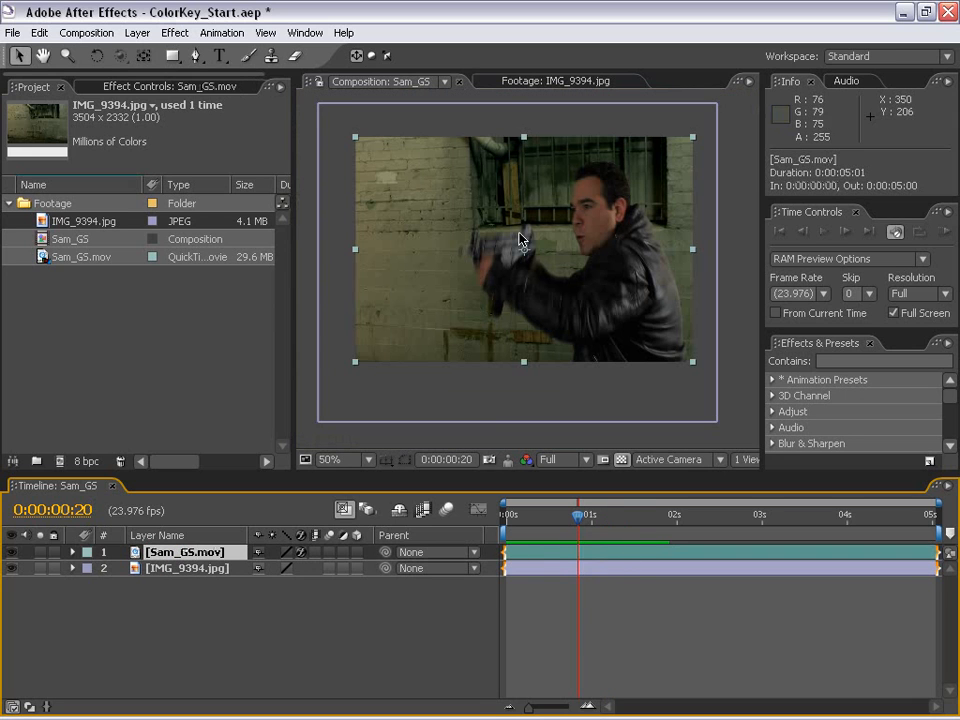
click(175, 32)
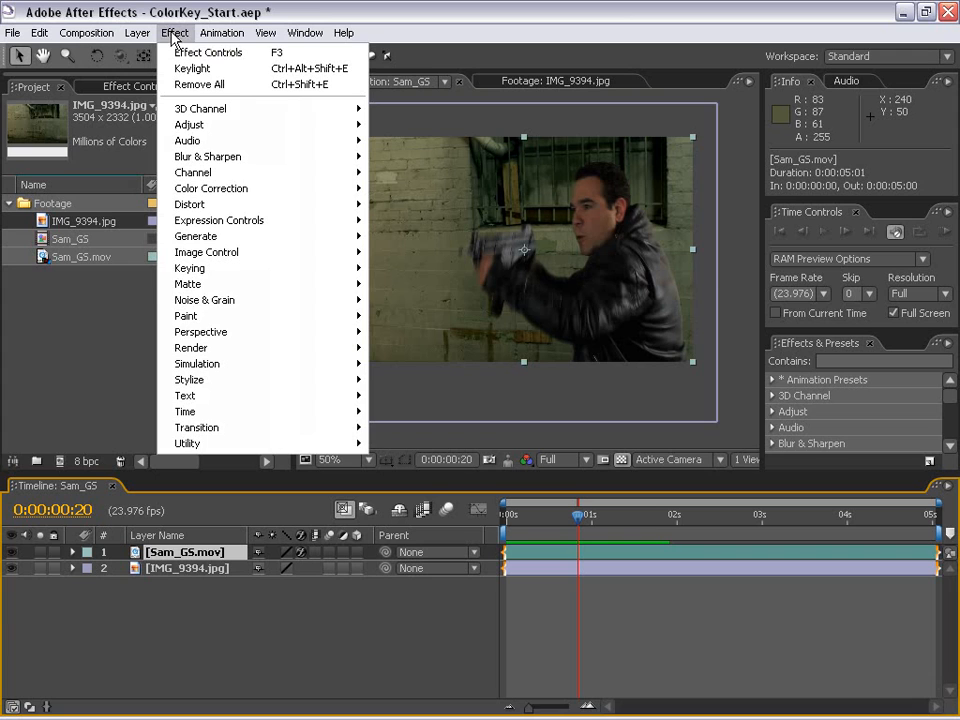
click(222, 286)
click(440, 302)
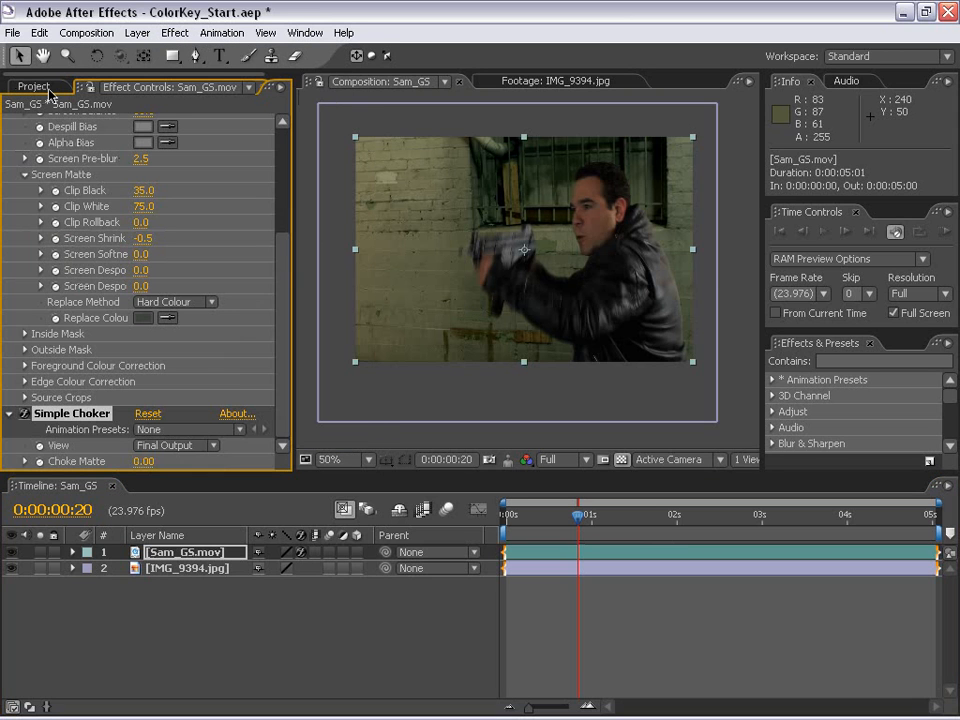
Step: Try a Simple Choker Choke Matte value of 0.75 on the actor's matte
drag(282, 256, 285, 292)
click(141, 461)
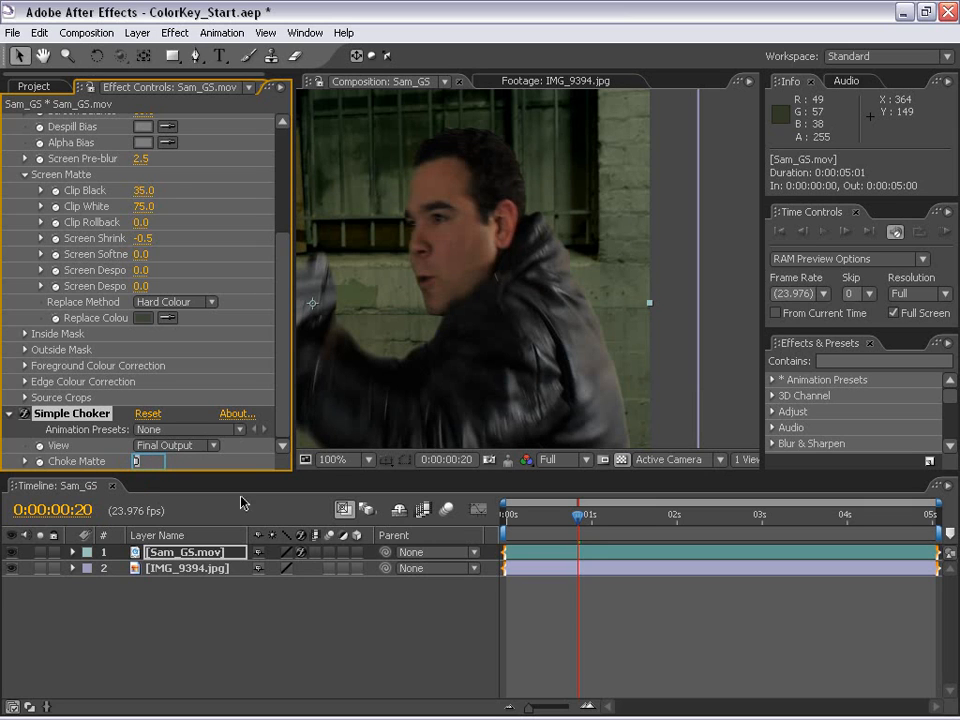
key(BackSpace)
text(.75)
key(Return)
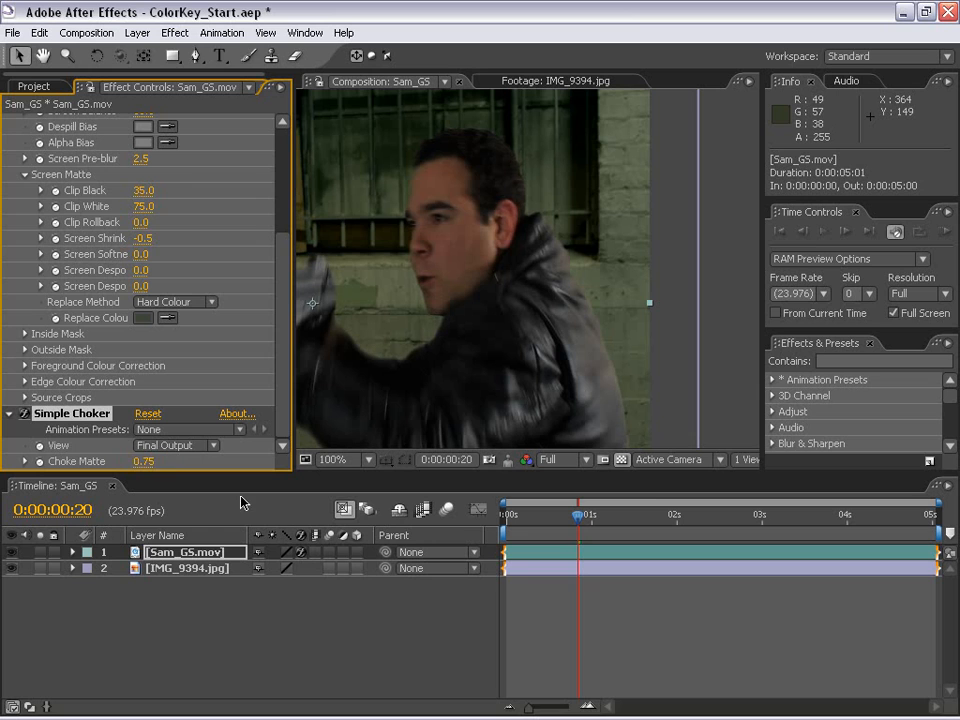
Step: Set the Choke Matte to 1.50 and inspect the actor's arm and chin edges at close range
click(150, 463)
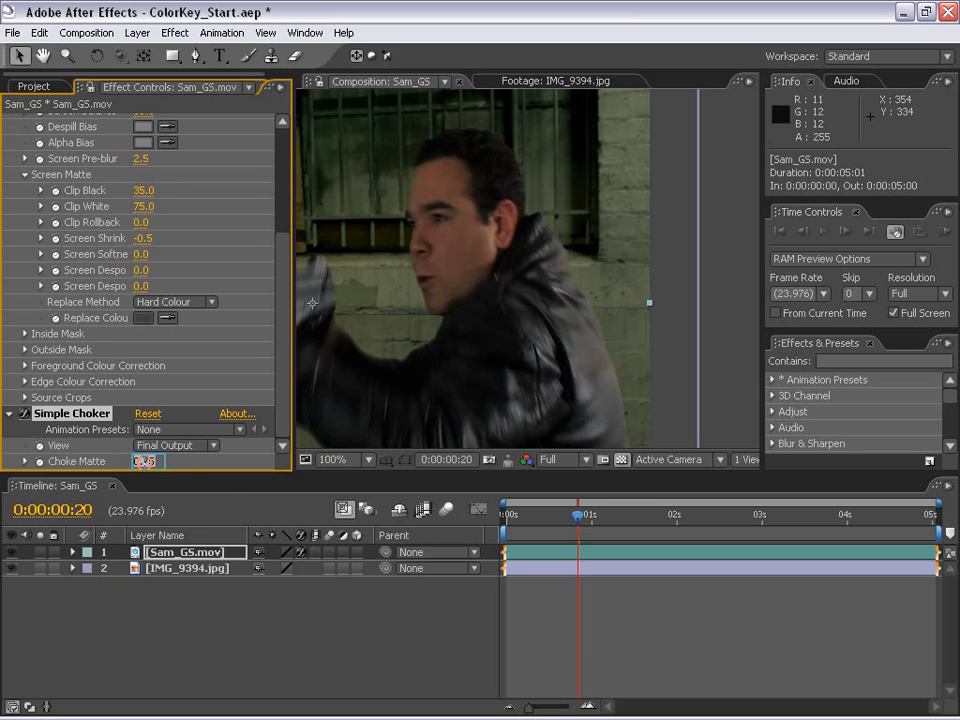
key(Return)
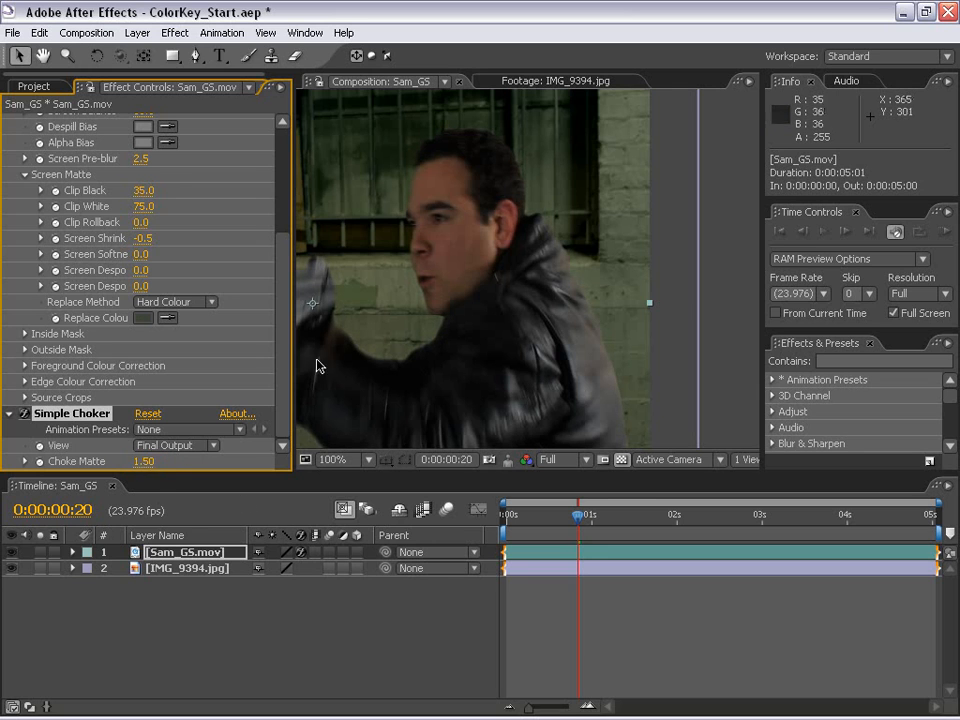
key(space)
drag(368, 397, 436, 396)
scroll(450, 335, up, 1)
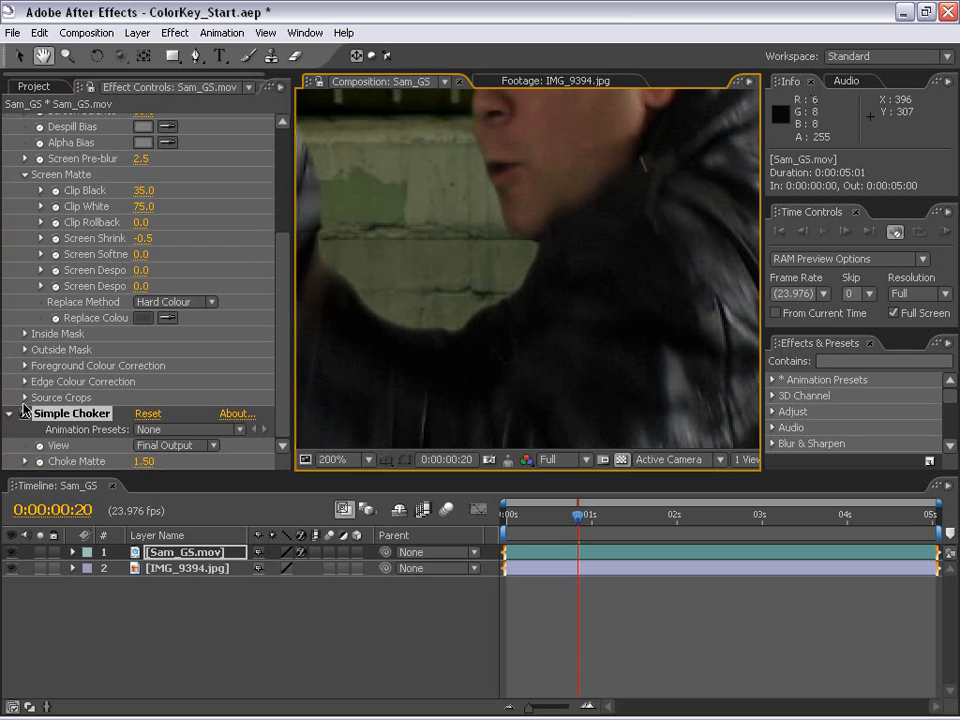
Step: Compare the actor's edges with Simple Choker off and on, and set its Choke Matte to 1
click(24, 412)
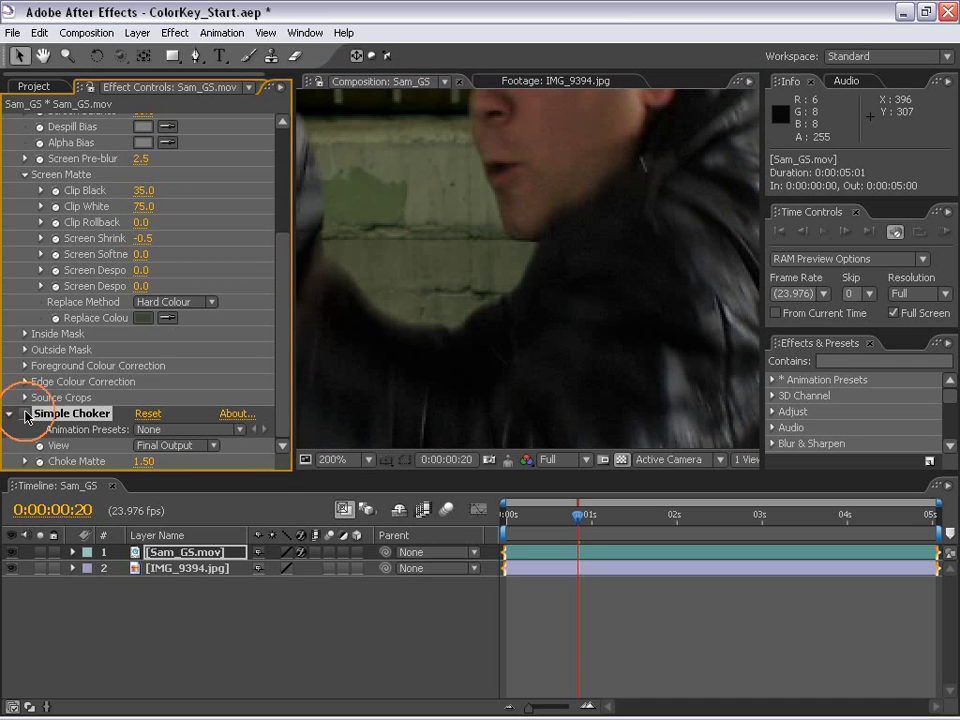
key(space)
drag(474, 199, 450, 300)
click(141, 461)
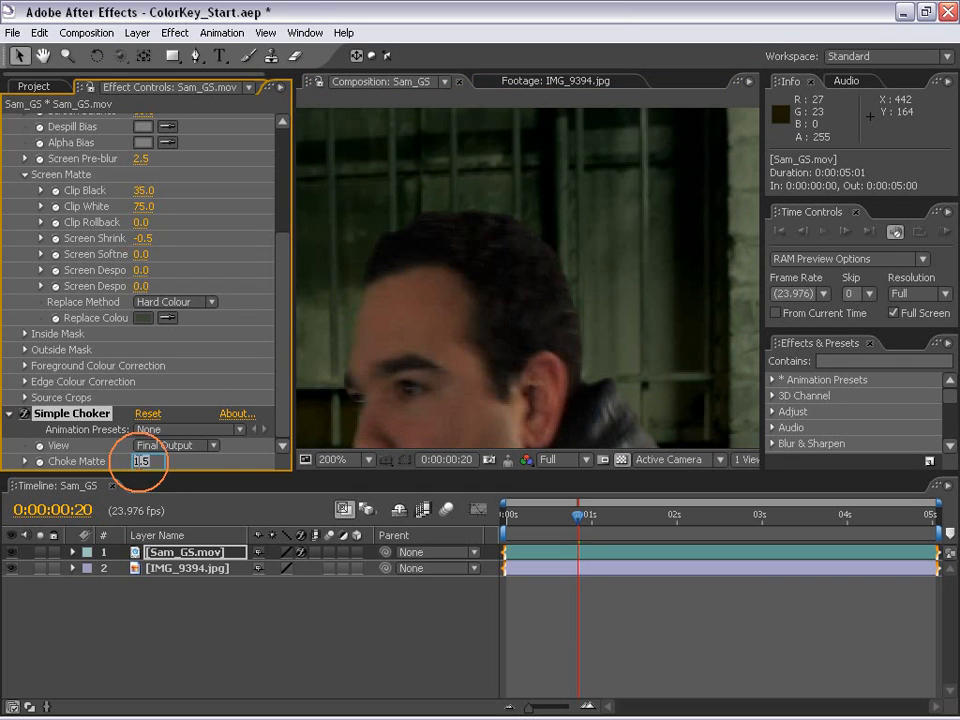
text(1)
key(Return)
drag(504, 407, 540, 219)
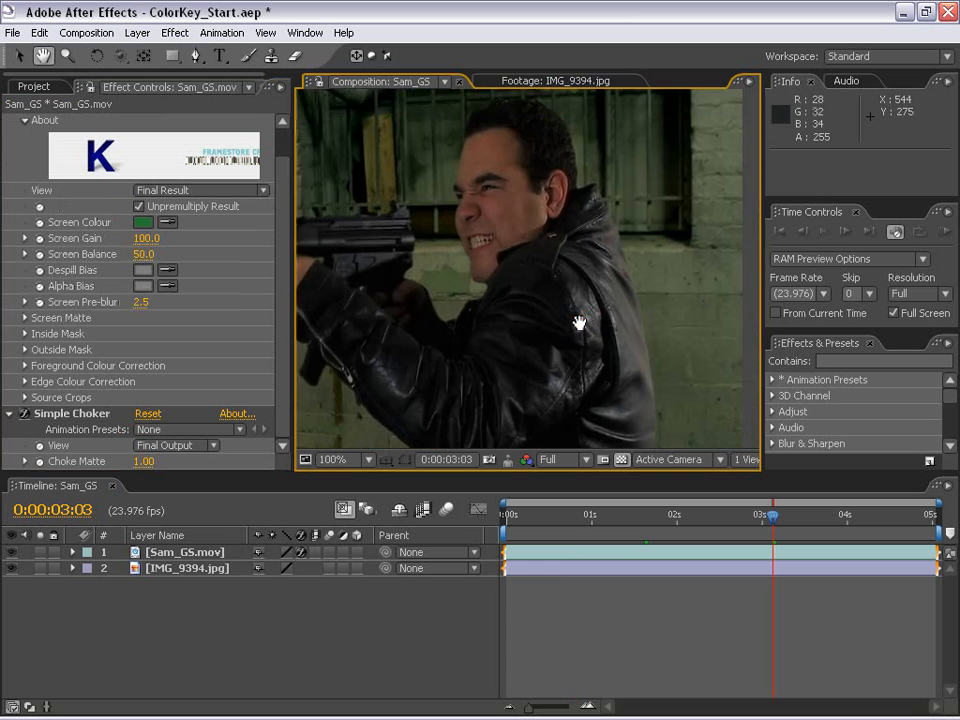
Step: Try shifting the Sam_GS.mov layer slightly against the wall background
scroll(579, 322, down, 1)
drag(513, 321, 597, 282)
click(610, 646)
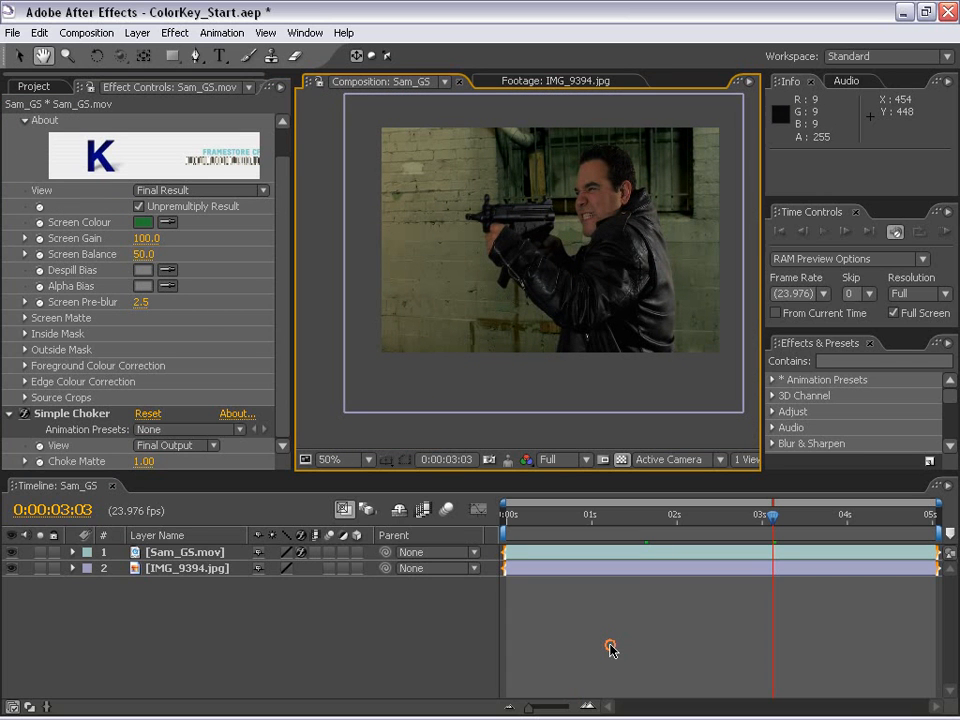
key(v)
drag(549, 261, 561, 272)
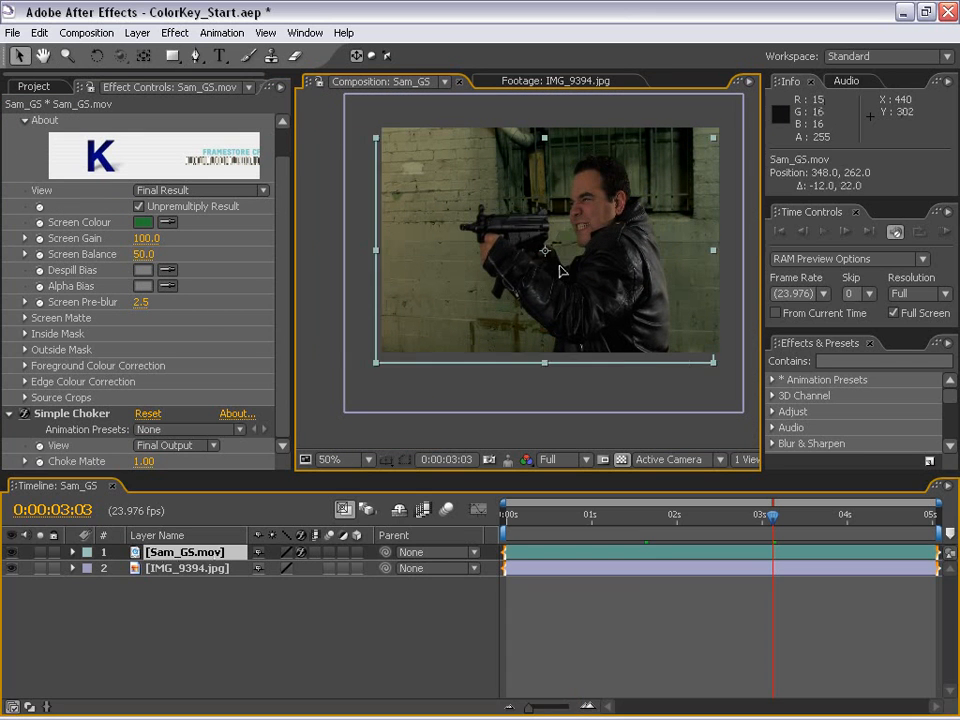
key(ctrl+z)
Step: Examine the keyed actor at 0:00:03:03 with the IMG_9394.jpg background hidden and shown
click(176, 569)
click(628, 617)
scroll(584, 258, up, 1)
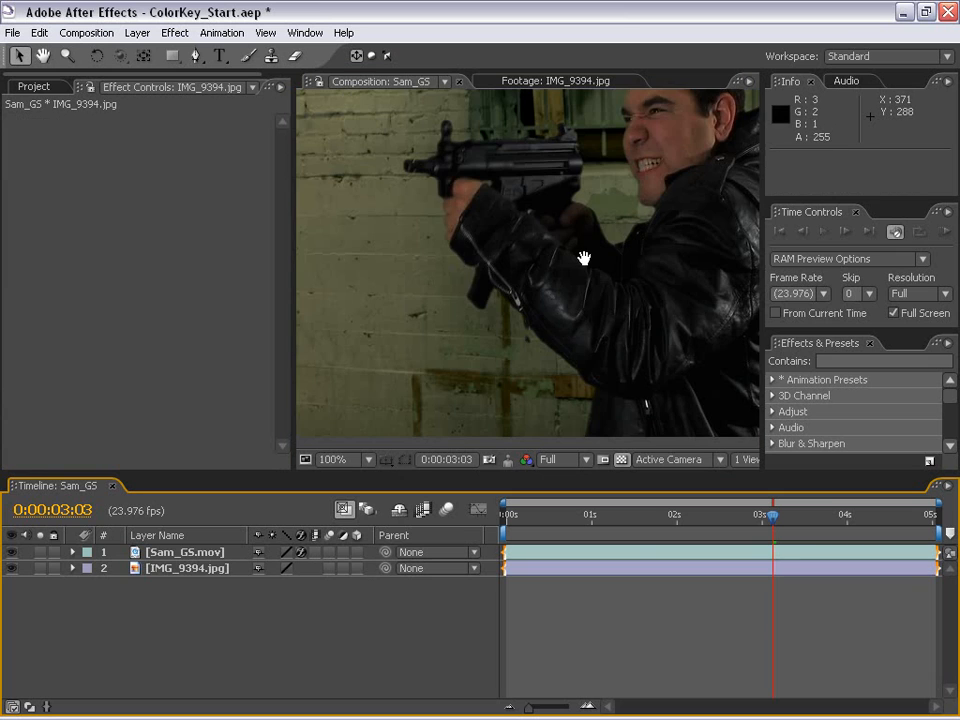
scroll(584, 258, down, 1)
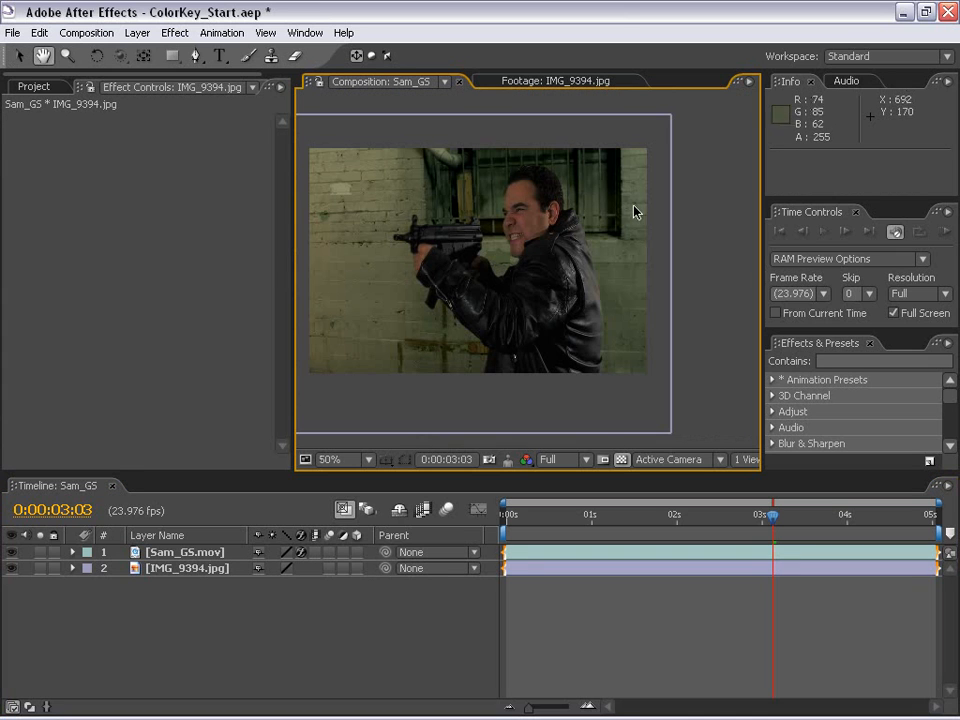
key(h)
scroll(500, 266, up, 1)
drag(500, 266, 445, 326)
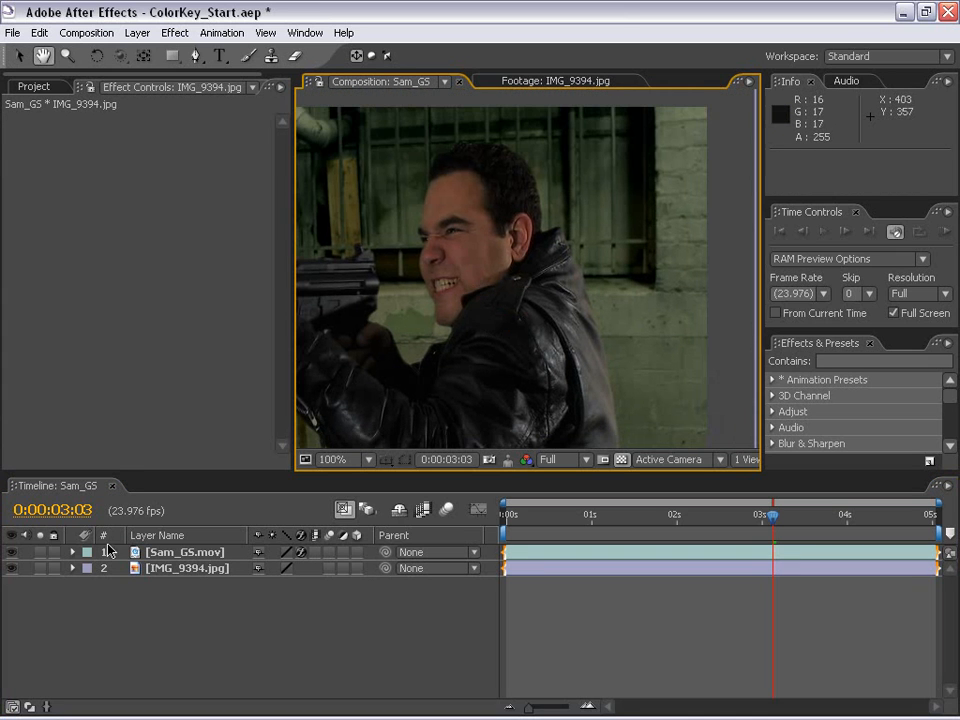
click(12, 568)
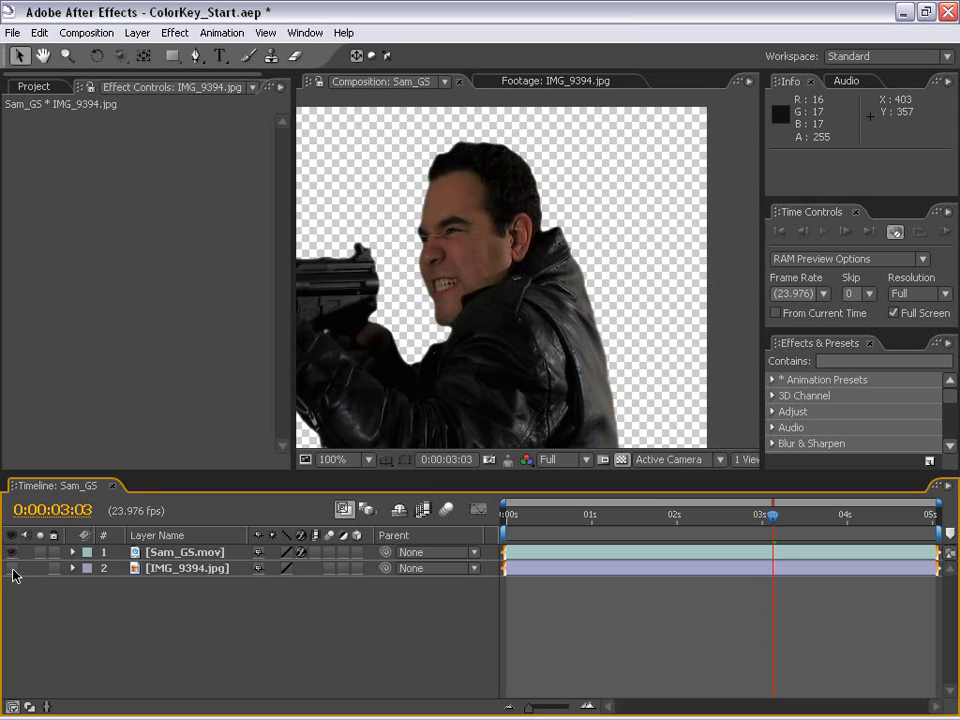
click(12, 568)
scroll(665, 225, down, 1)
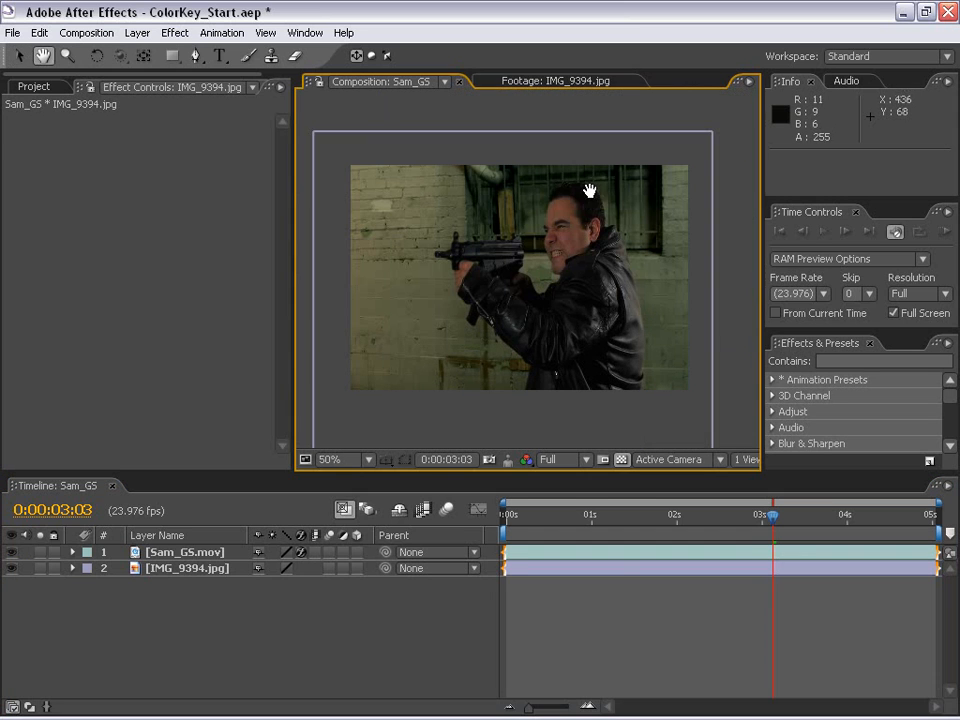
click(612, 543)
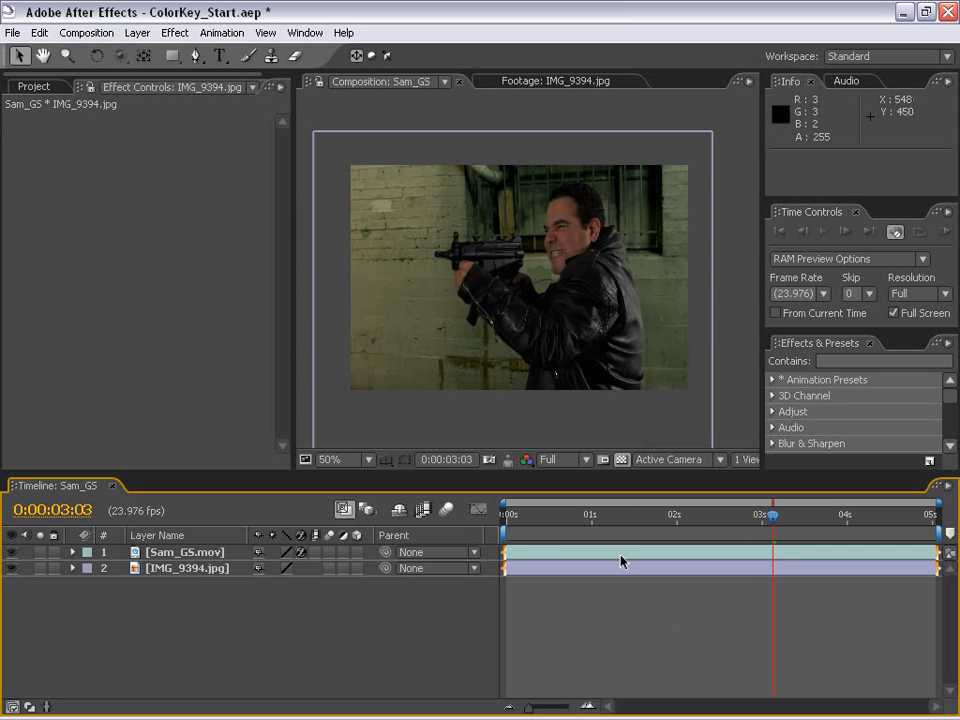
Step: Apply the Levels color correction effect to the Sam_GS.mov layer and enlarge its settings area
click(566, 553)
key(period)
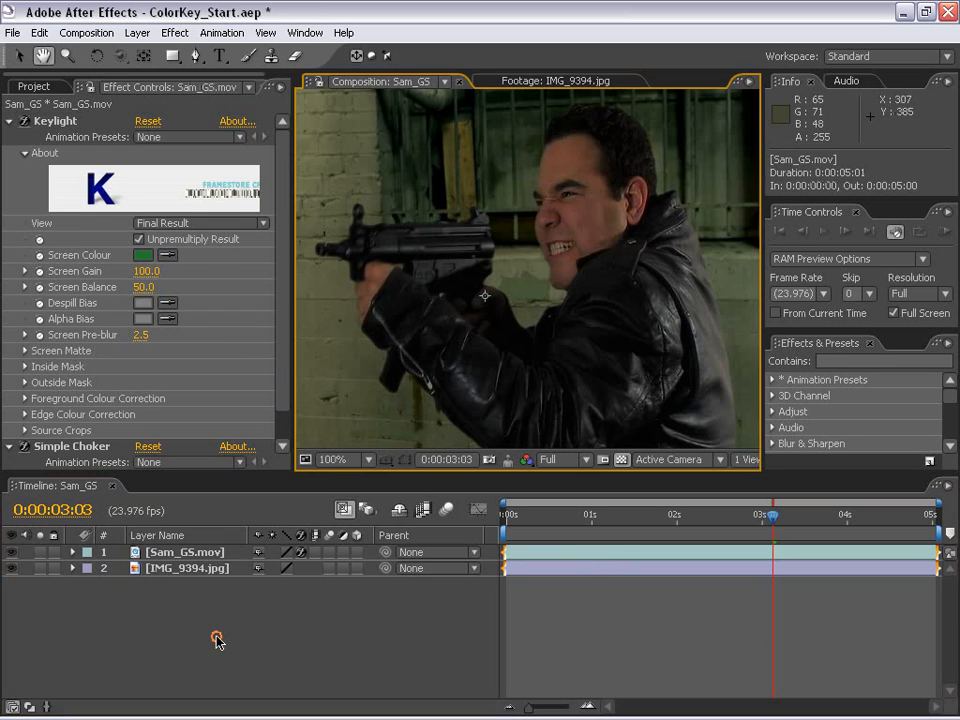
click(188, 553)
click(175, 32)
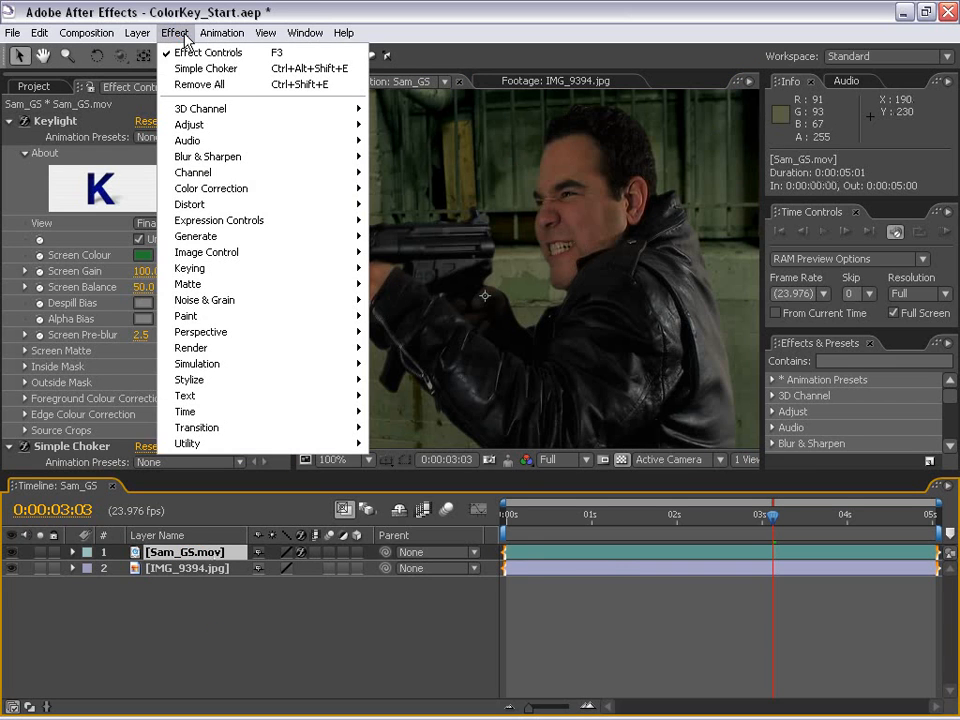
mouse_move(218, 189)
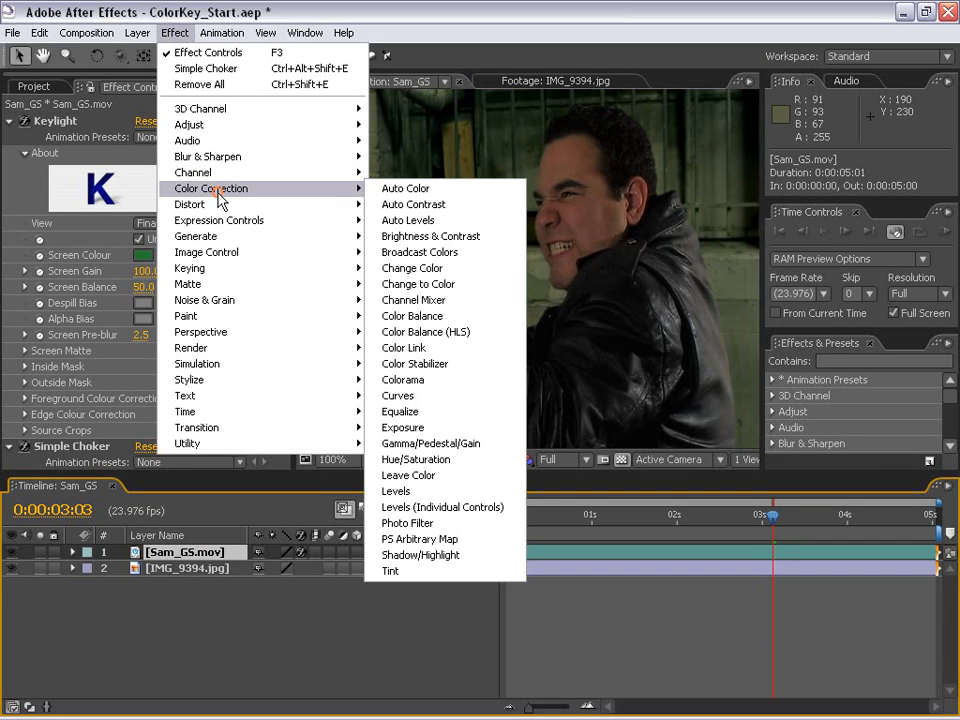
click(395, 491)
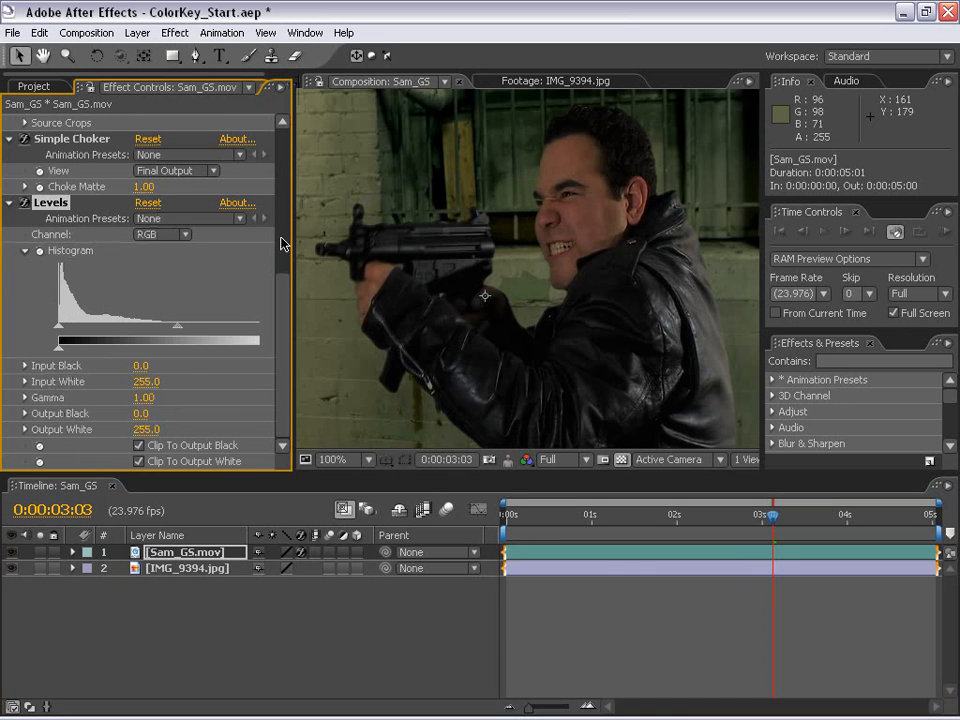
drag(296, 300, 312, 300)
Step: Examine how the actor's colors and dark jacket tones match the wall, pipe and window bars behind him
scroll(538, 251, down, 1)
key(space)
scroll(574, 281, up, 1)
drag(538, 251, 562, 314)
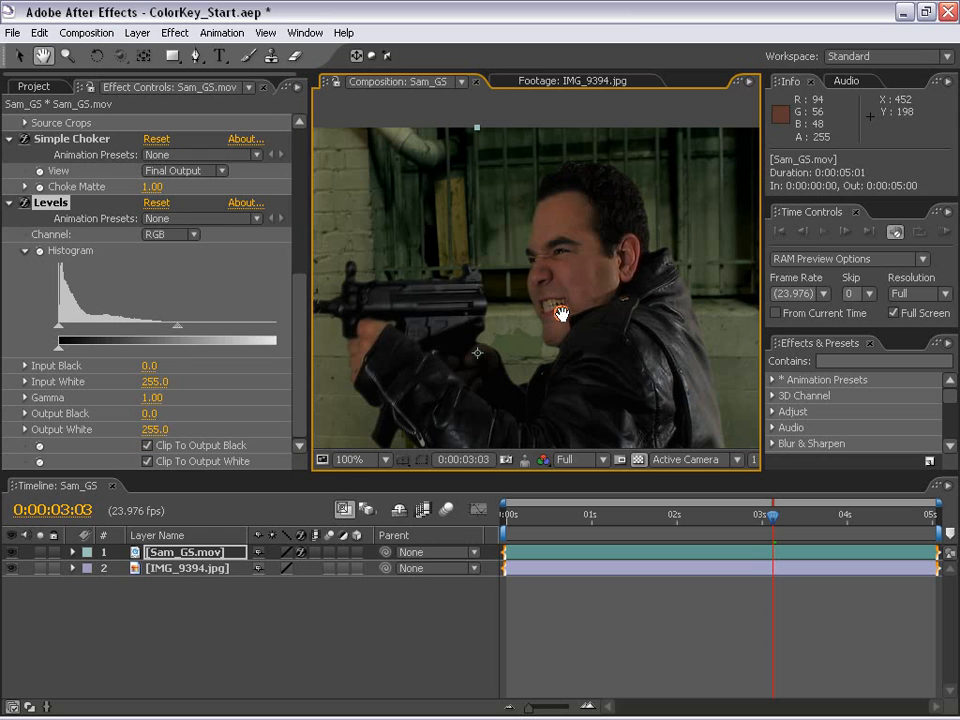
drag(561, 314, 542, 273)
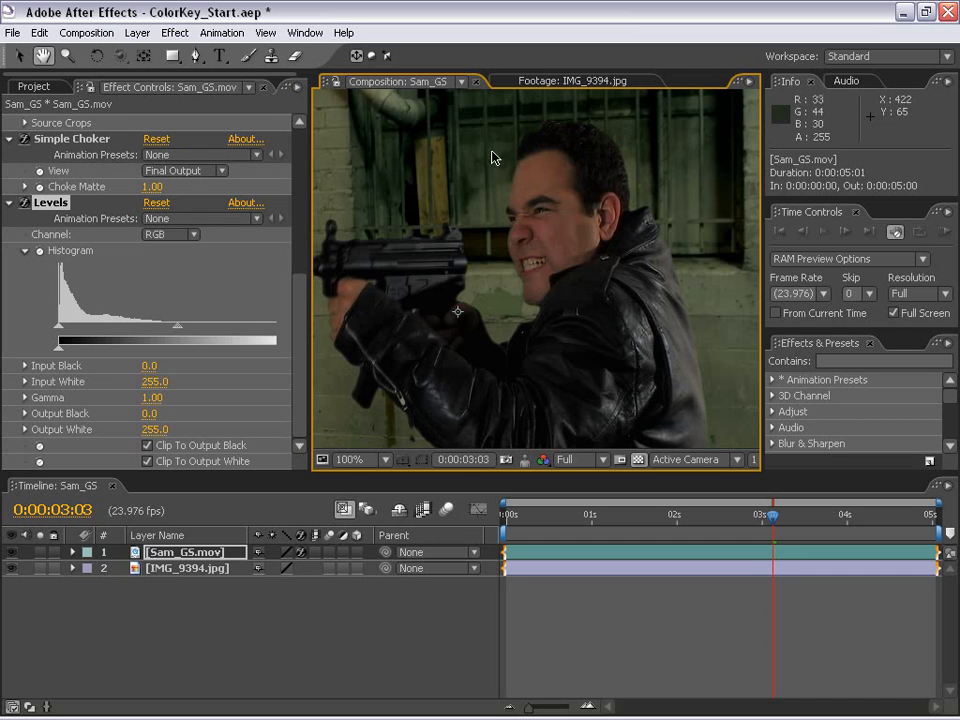
drag(486, 161, 525, 326)
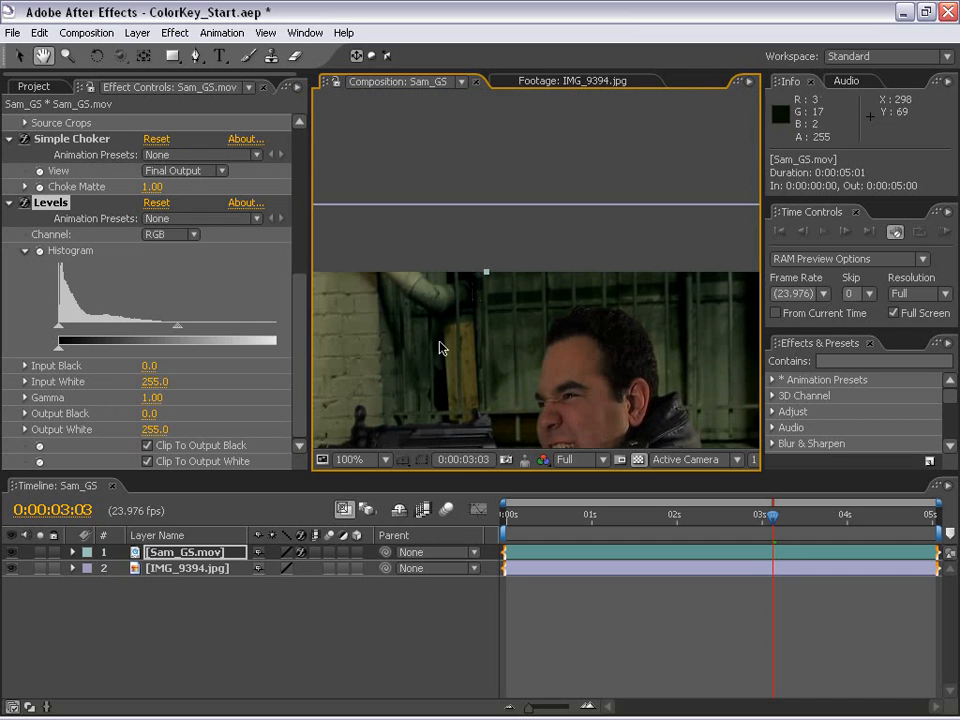
drag(536, 399, 505, 208)
drag(615, 339, 594, 306)
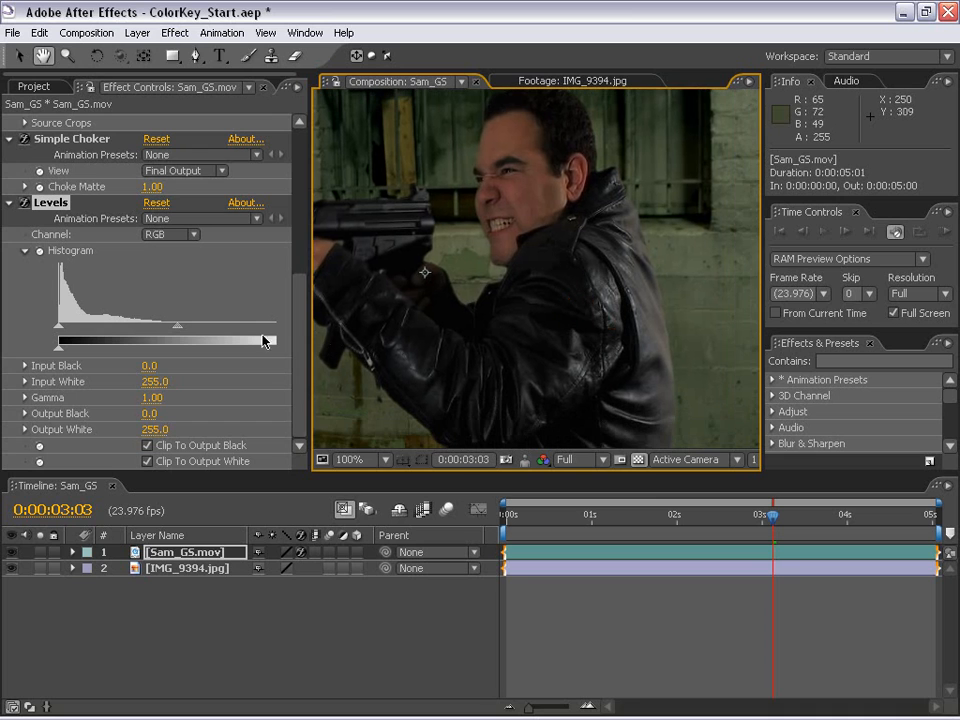
Step: In the Levels effect's Red channel, raise the Red Input Black to 14
click(172, 234)
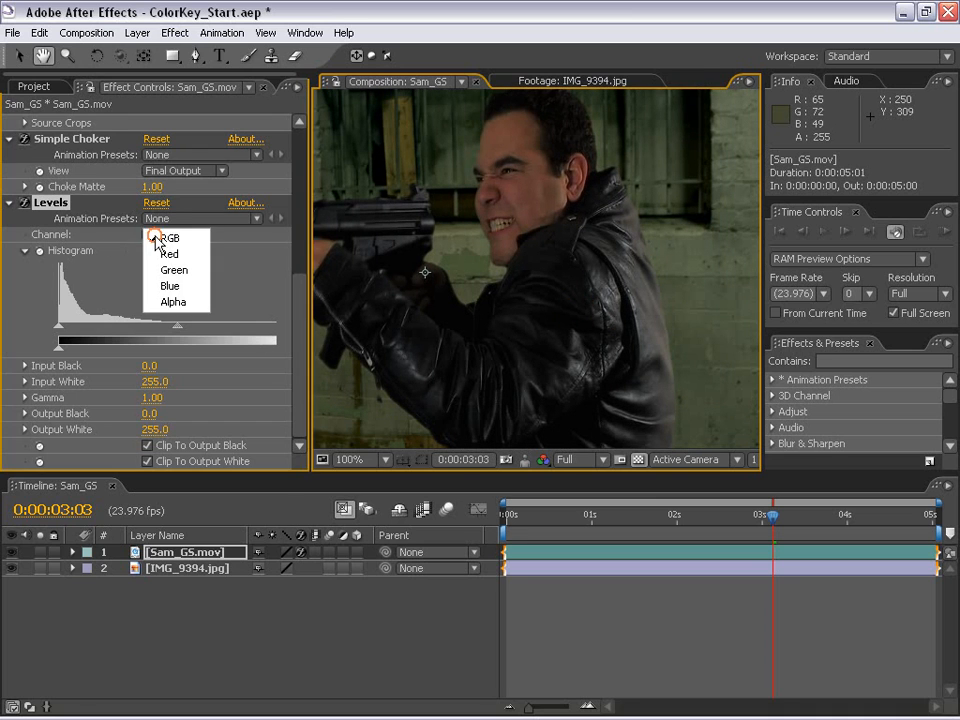
click(177, 256)
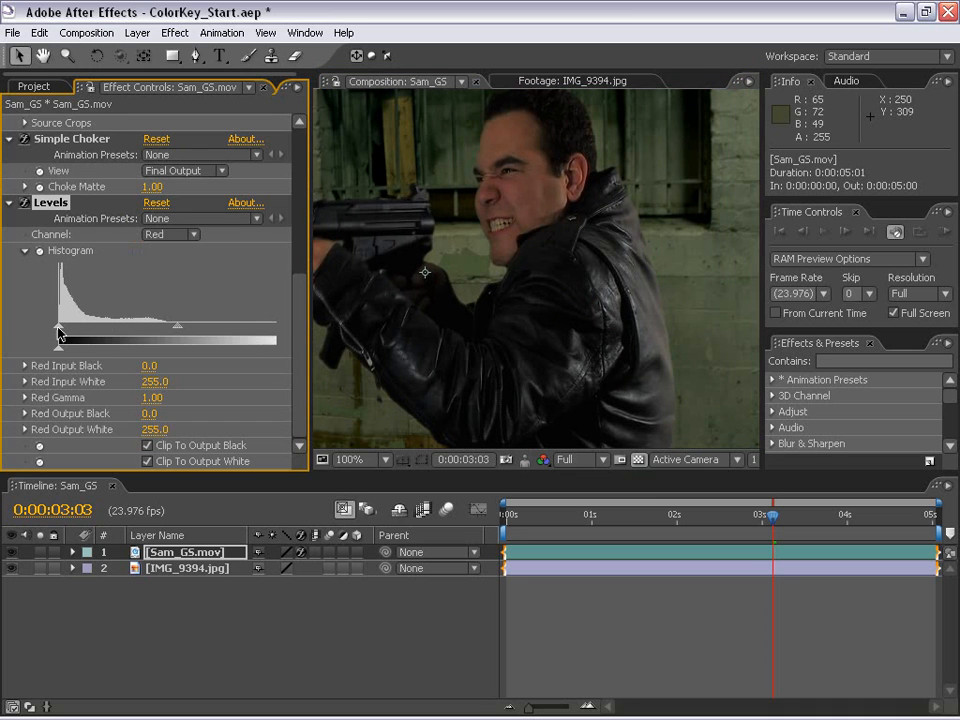
mouse_move(59, 331)
mouse_down()
mouse_move(74, 328)
mouse_move(61, 328)
mouse_up()
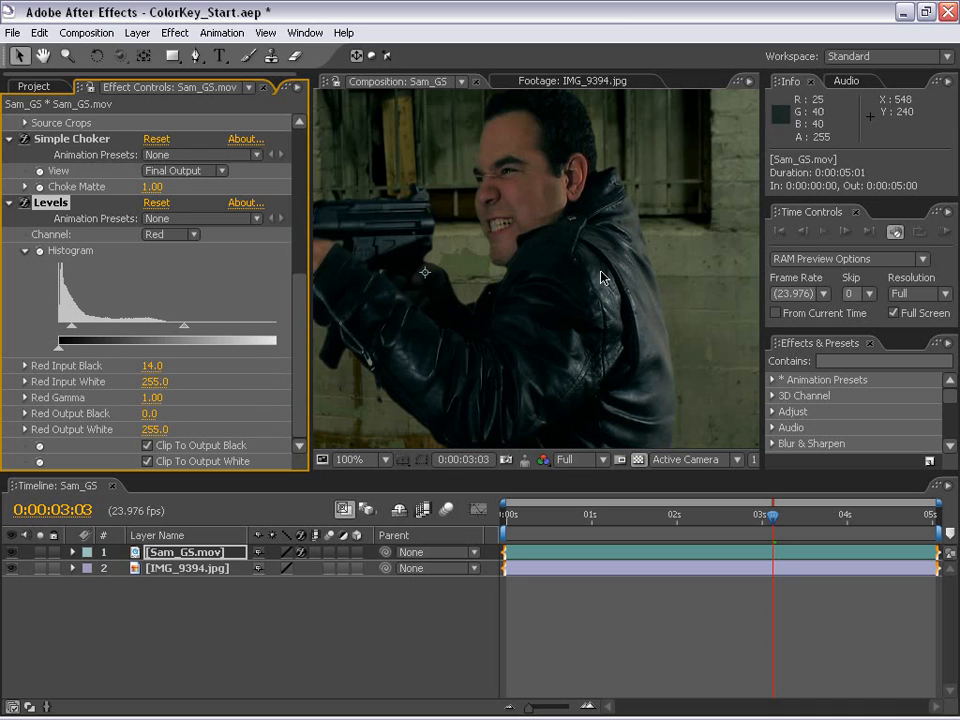
key(space)
drag(544, 352, 575, 361)
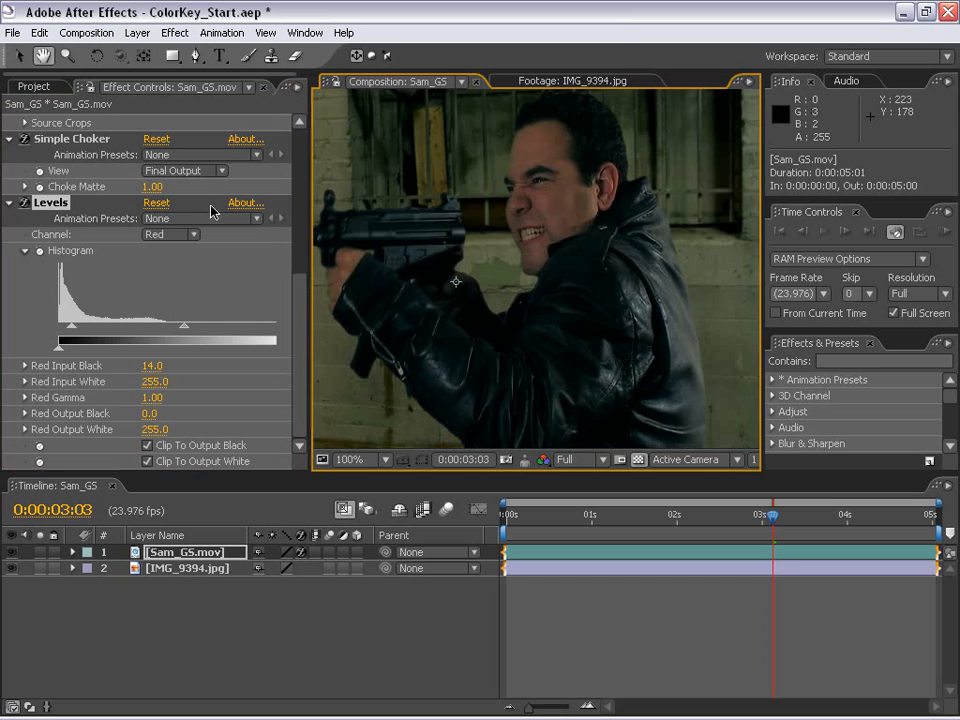
Step: Switch Levels to the Blue channel and examine the jacket's back edge against the wall at close range
click(147, 236)
click(170, 266)
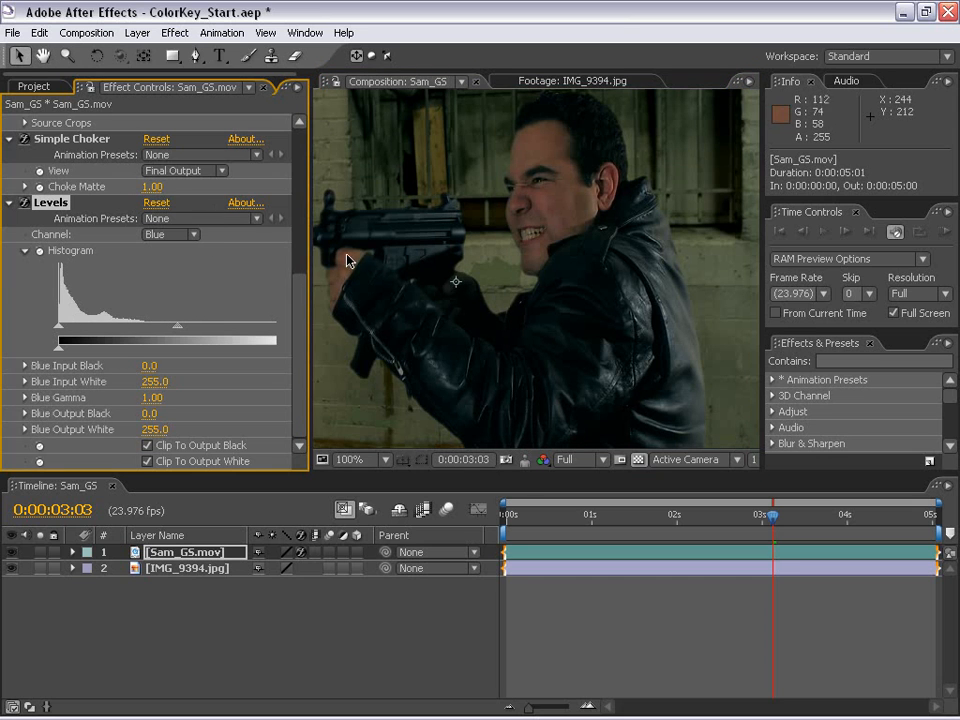
drag(704, 360, 542, 315)
scroll(650, 322, up, 1)
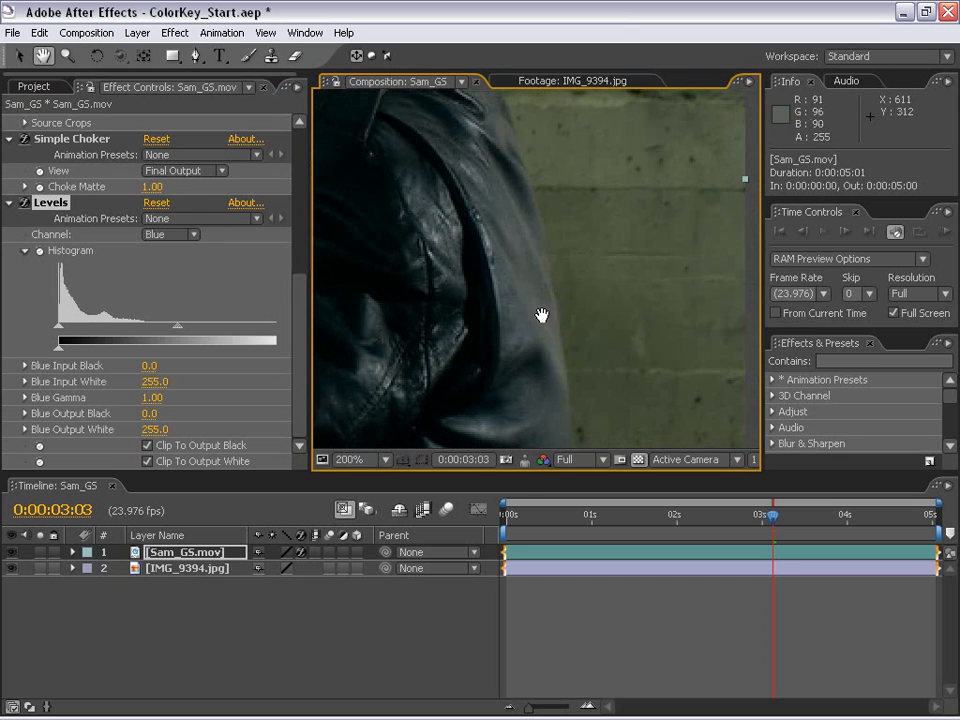
scroll(643, 191, down, 1)
drag(571, 189, 604, 343)
scroll(562, 306, down, 1)
drag(514, 320, 556, 294)
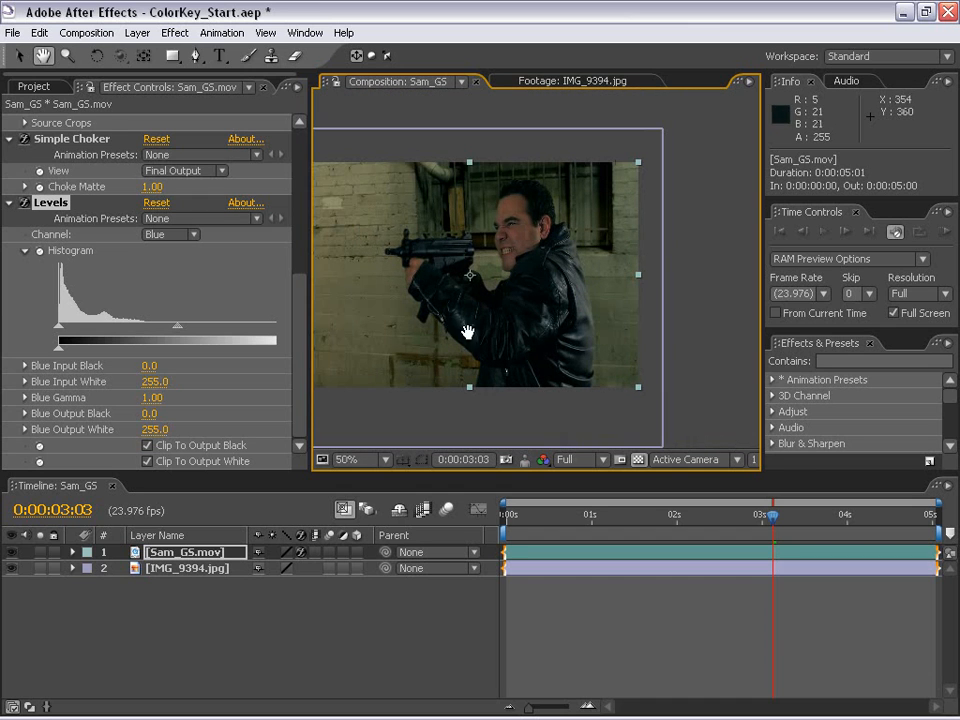
scroll(467, 332, up, 1)
drag(461, 199, 416, 324)
scroll(499, 300, up, 1)
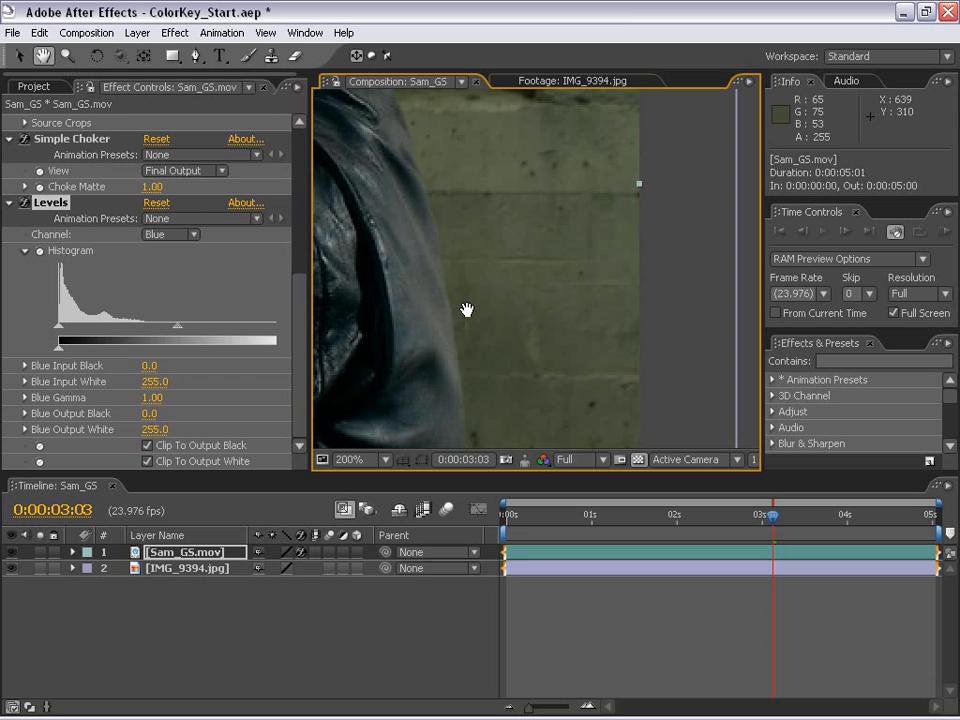
drag(467, 309, 576, 318)
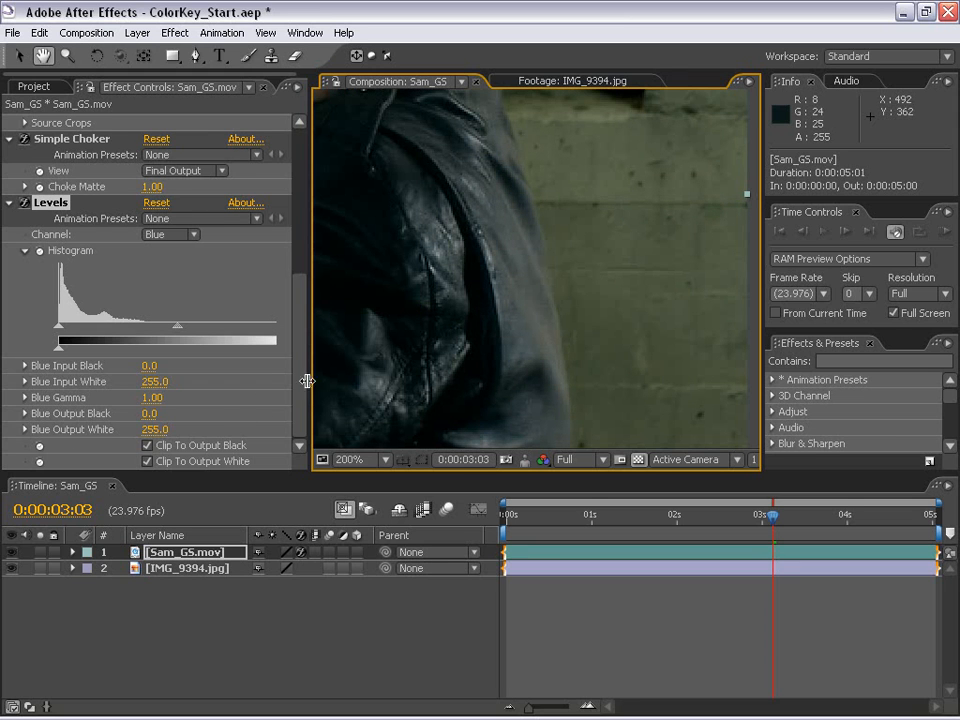
Step: Try lowering the Blue Output White to 148 and check the tint on the actor's jacket
drag(315, 379, 370, 380)
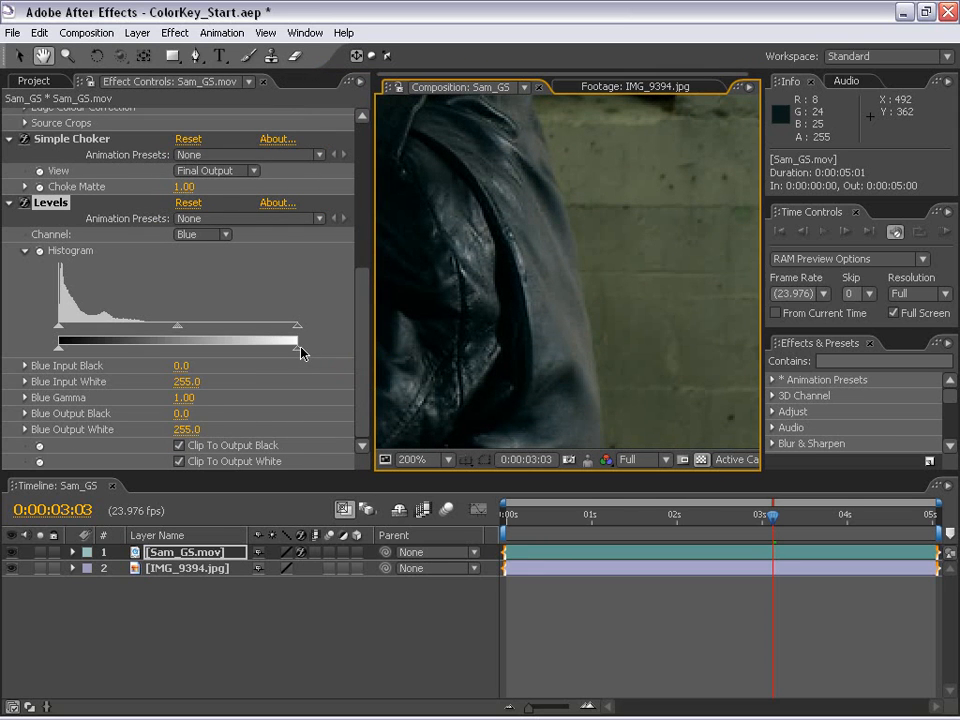
mouse_move(300, 350)
mouse_down()
mouse_move(238, 347)
mouse_move(310, 353)
mouse_up()
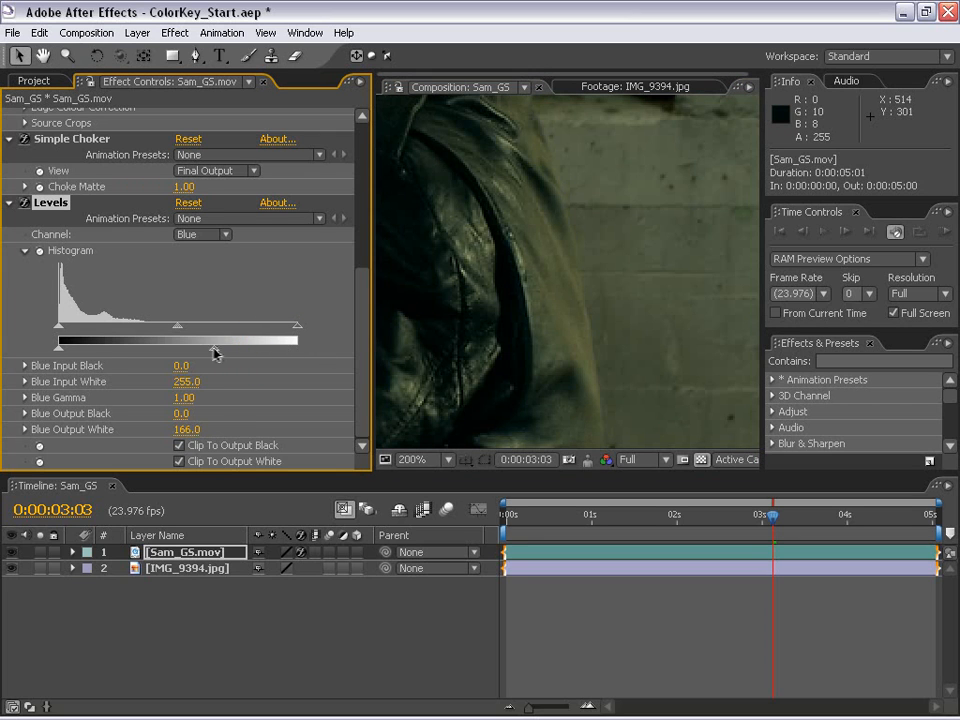
drag(232, 353, 199, 354)
scroll(609, 298, down, 2)
scroll(527, 317, up, 2)
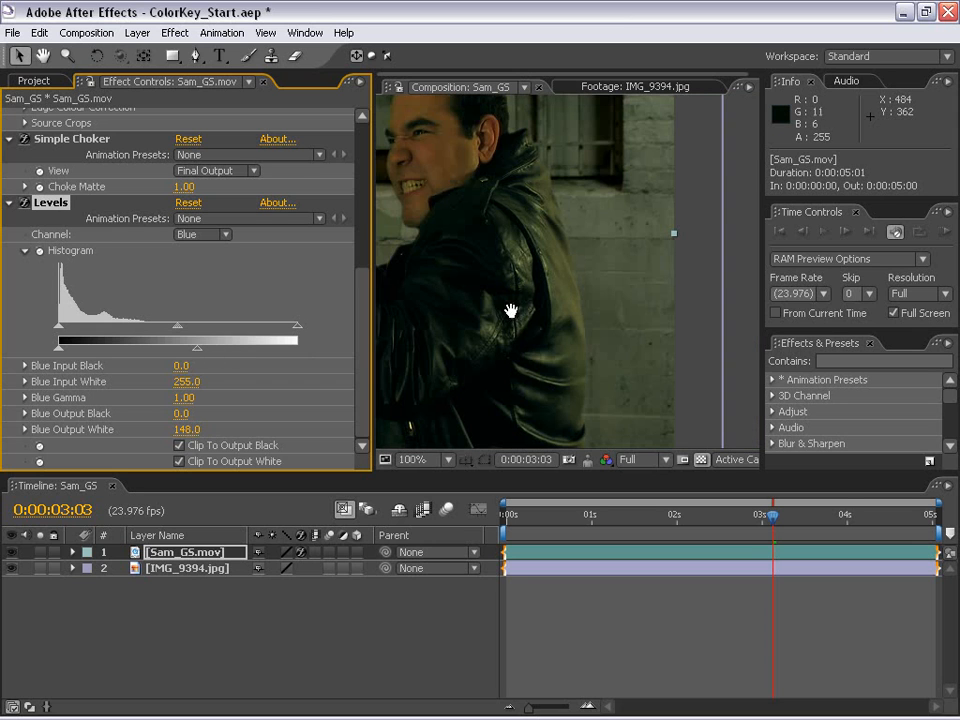
Step: Set the Blue Output White to 194 and check the actor's color against the wall
drag(199, 354, 239, 347)
scroll(510, 345, down, 2)
drag(510, 345, 611, 315)
scroll(565, 346, up, 1)
scroll(553, 356, up, 1)
scroll(611, 315, down, 2)
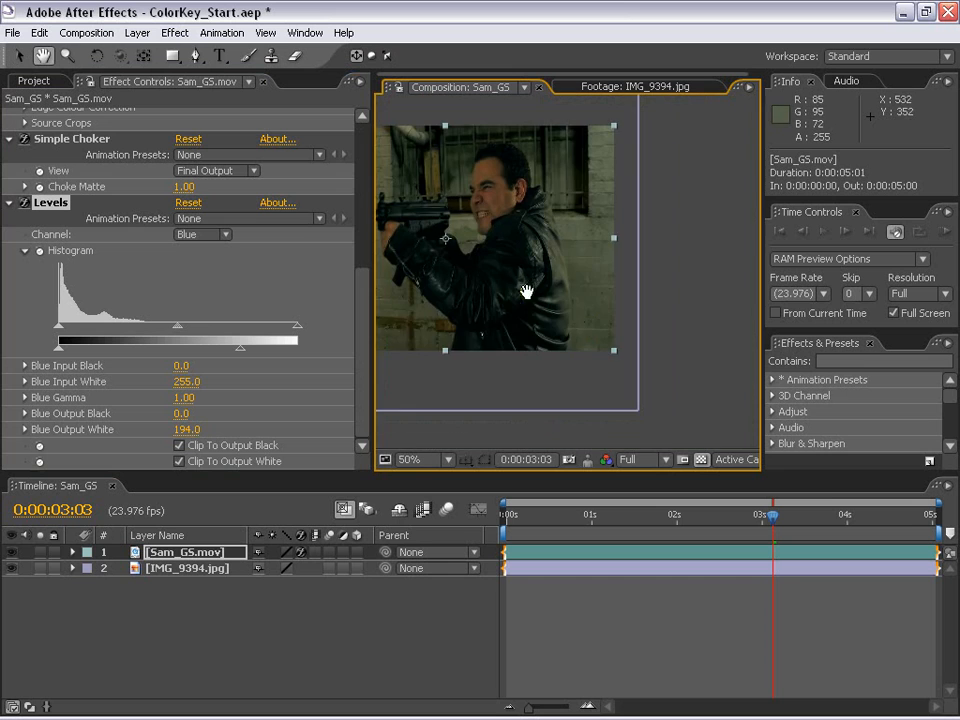
drag(527, 291, 643, 332)
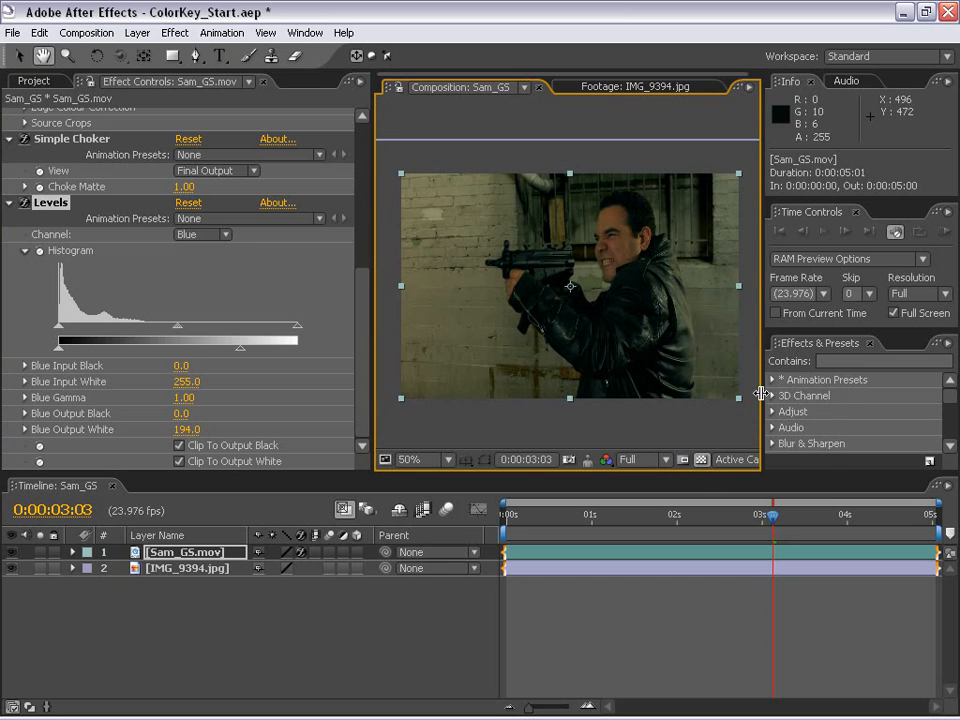
Step: Turn on pixel aspect ratio correction and enlarge the composition view to fill the workspace
drag(761, 393, 831, 396)
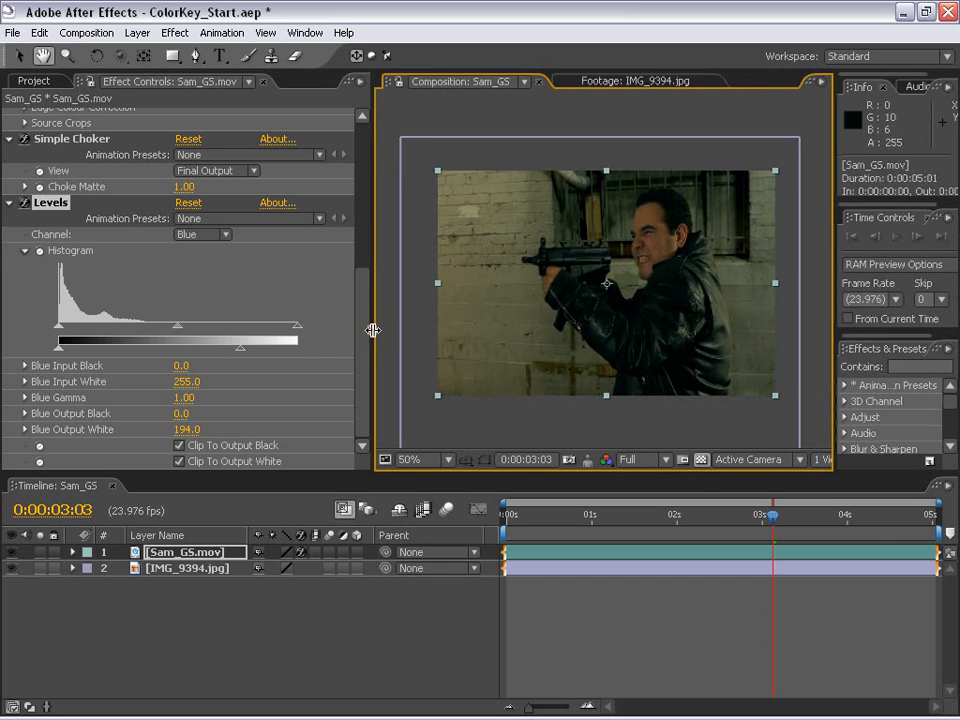
drag(372, 330, 224, 330)
click(728, 461)
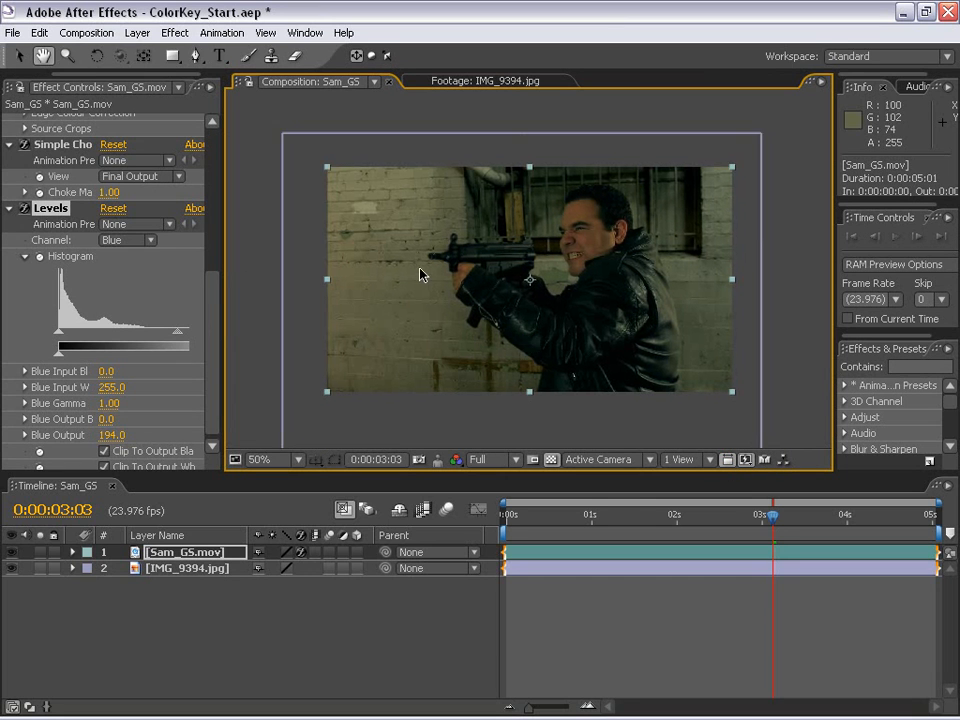
key(grave)
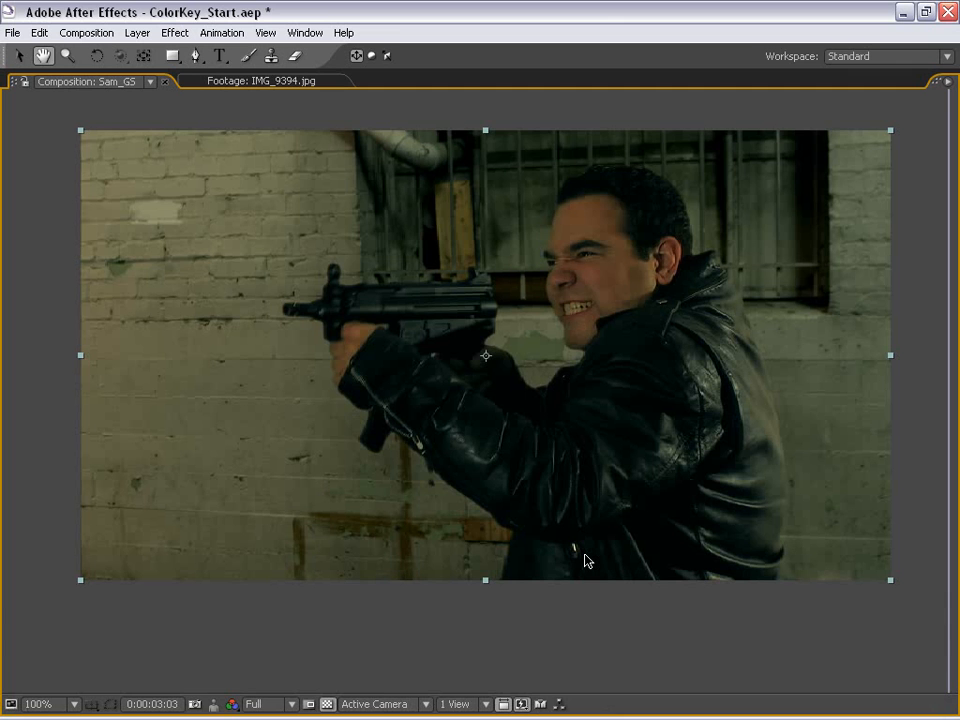